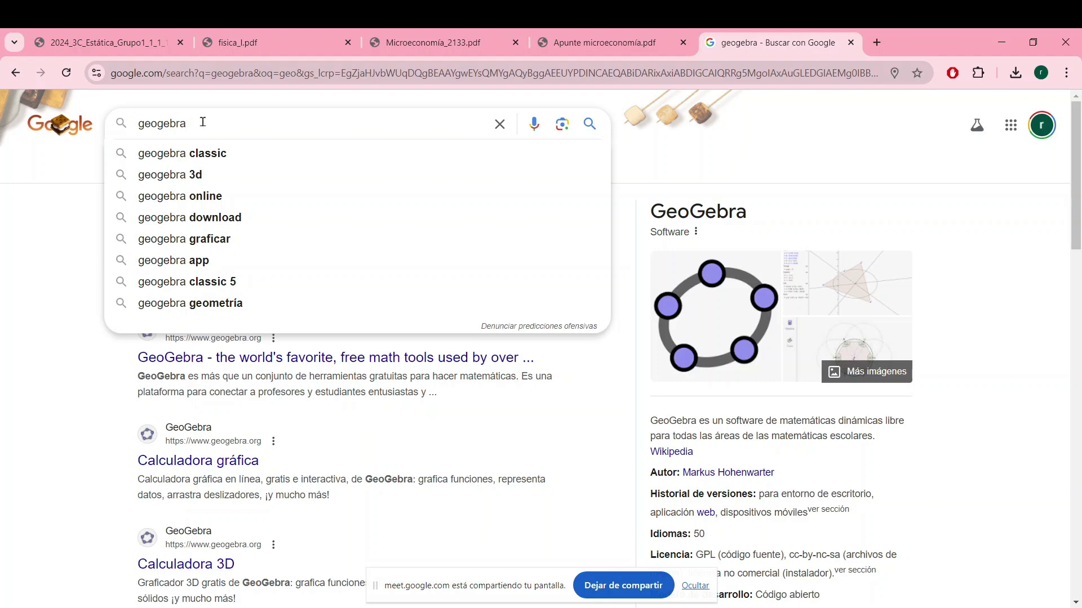
# - Search the web for "geogebra descargar" and open the official GeoGebra calculators and applications download page
pyautogui.write('descargar')
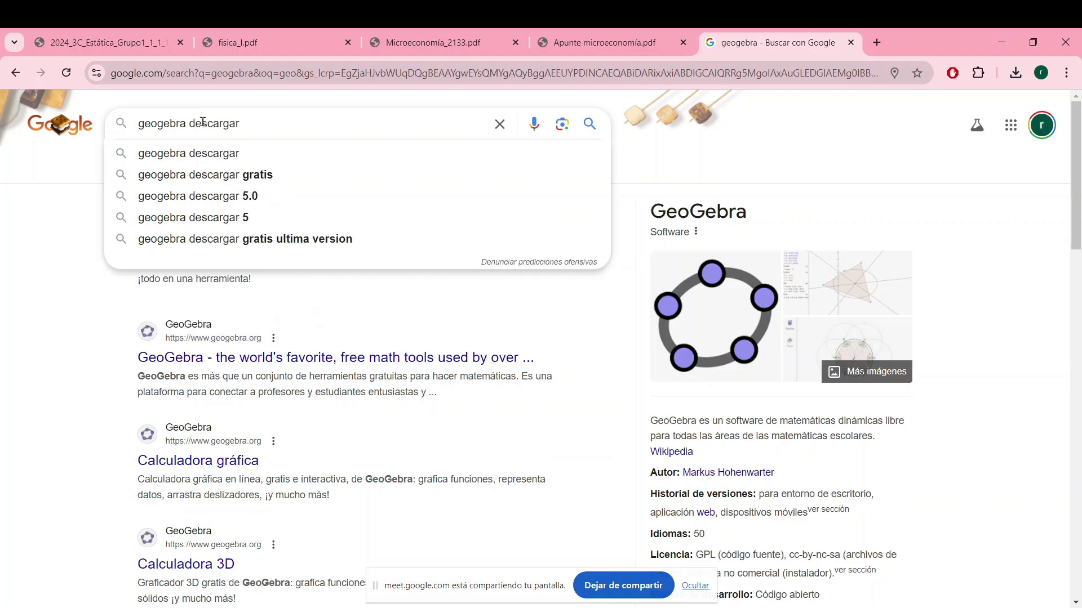
pyautogui.click(225, 153)
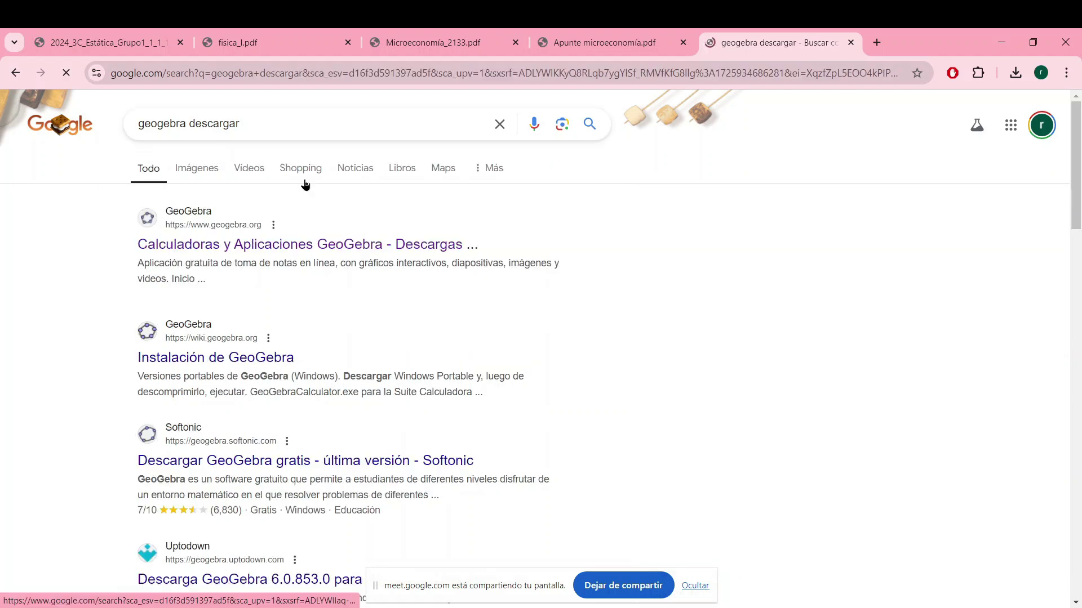
pyautogui.click(309, 244)
# - Look over the GeoGebra download page, including the browser and download options and the list of calculators
pyautogui.scroll(-6, 667, 104)
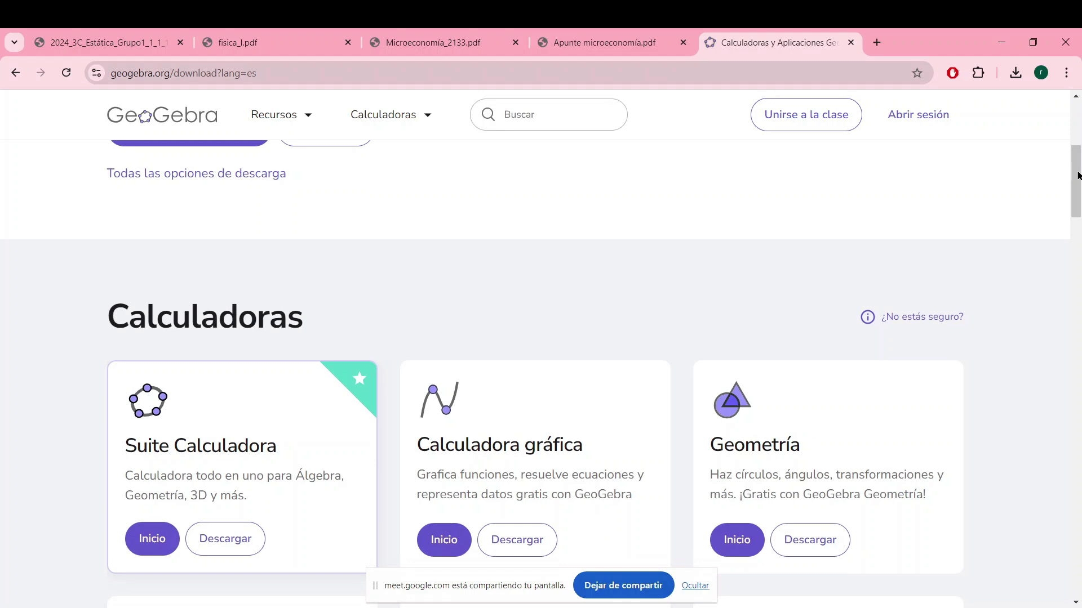
pyautogui.moveTo(1078, 176); pyautogui.dragTo(1079, 194)
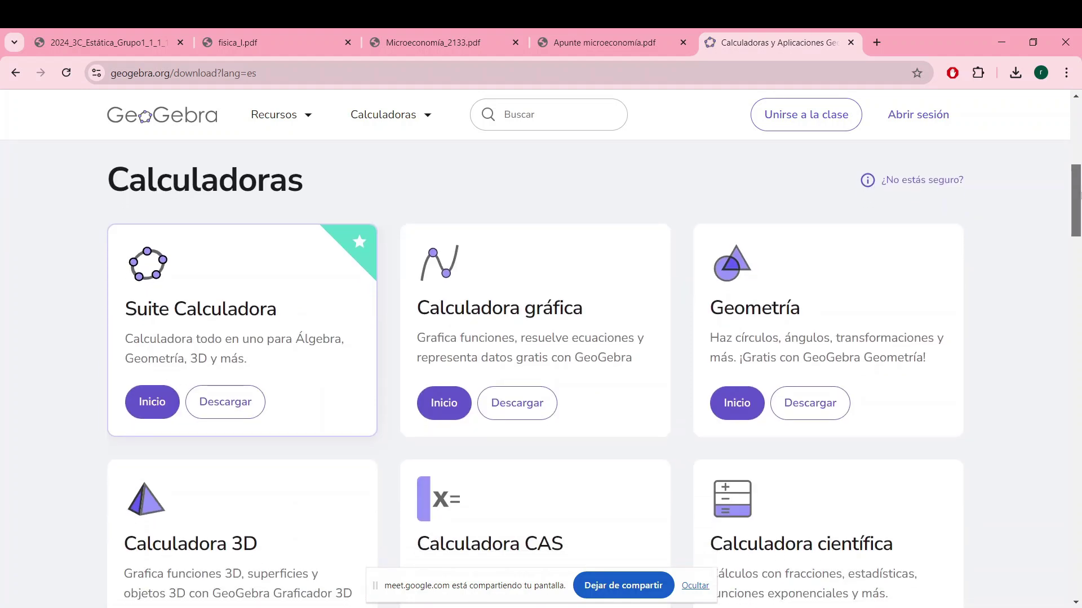
pyautogui.moveTo(1079, 194); pyautogui.dragTo(1060, 109)
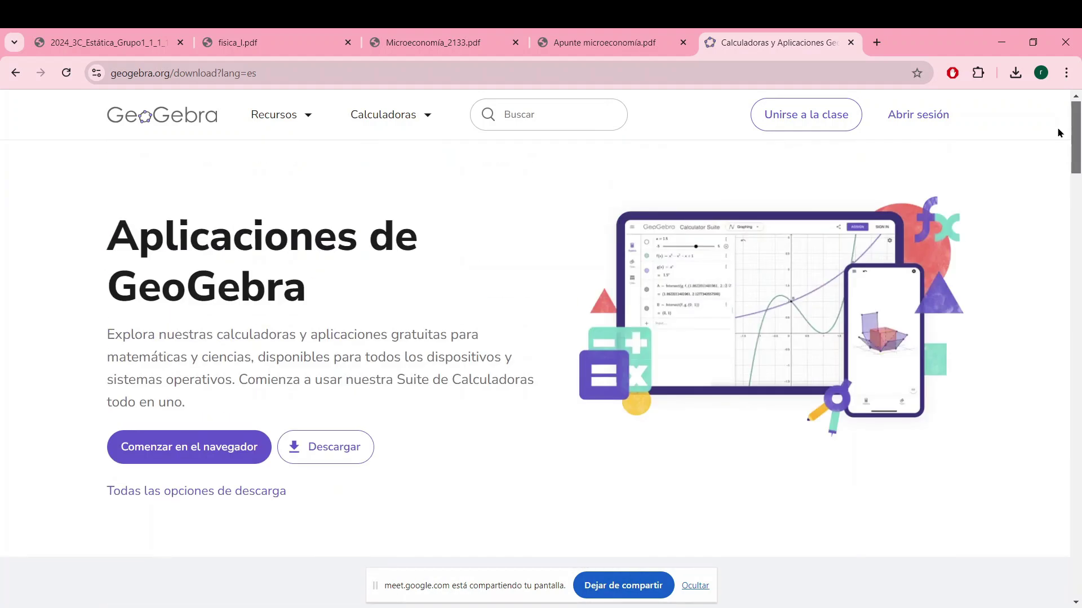
pyautogui.moveTo(1058, 133)
pyautogui.mouseDown()
pyautogui.moveTo(1075, 320)
pyautogui.moveTo(1045, 193)
pyautogui.moveTo(1045, 125)
pyautogui.moveTo(1043, 145)
pyautogui.mouseUp()
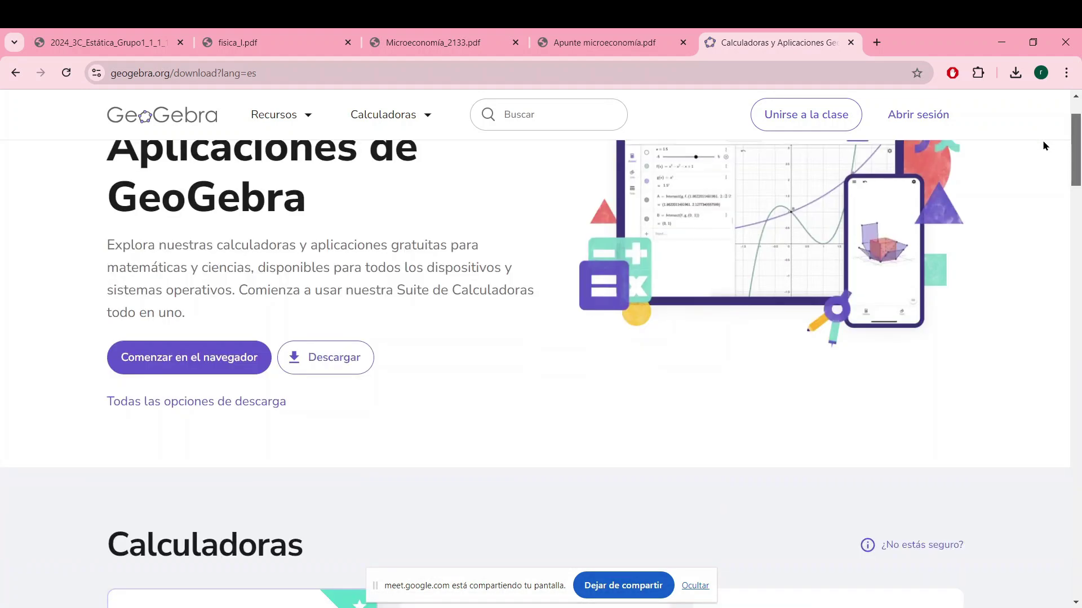
pyautogui.scroll(-1, 1042, 146)
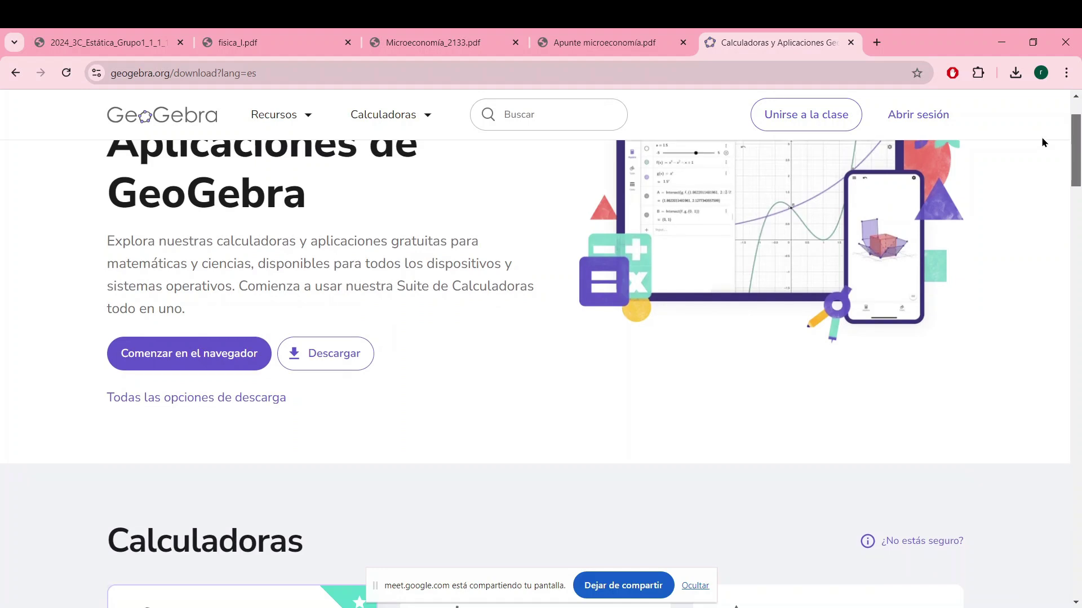
pyautogui.scroll(1, 1041, 140)
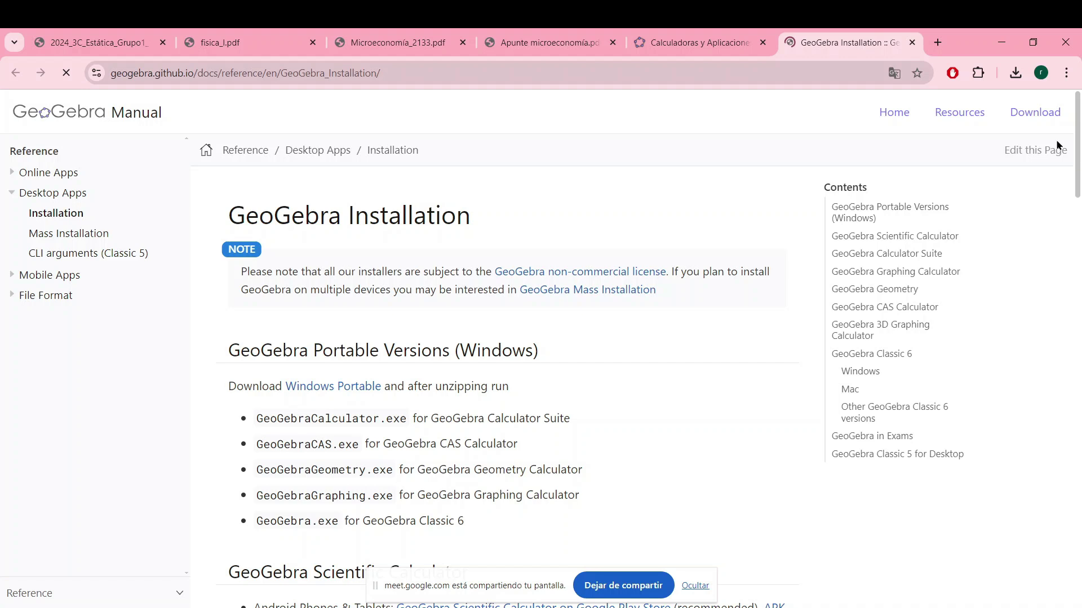
# - Review the portable versions and per-platform installers on the GeoGebra Installation manual page, and close that page
pyautogui.scroll(-3, 372, 246)
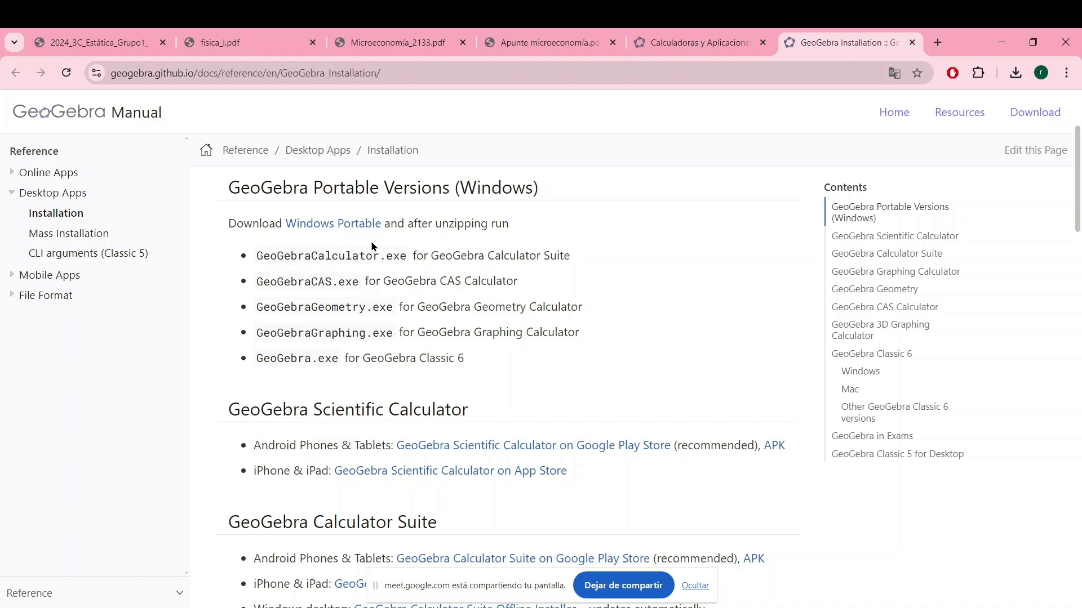
pyautogui.scroll(-3, 371, 246)
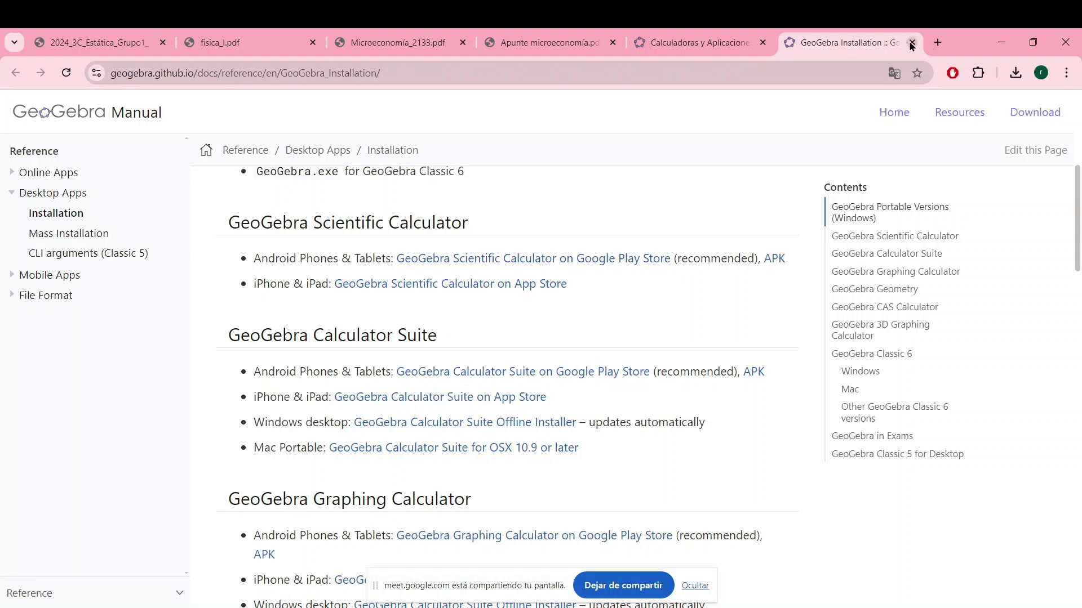
pyautogui.scroll(-3, 507, 366)
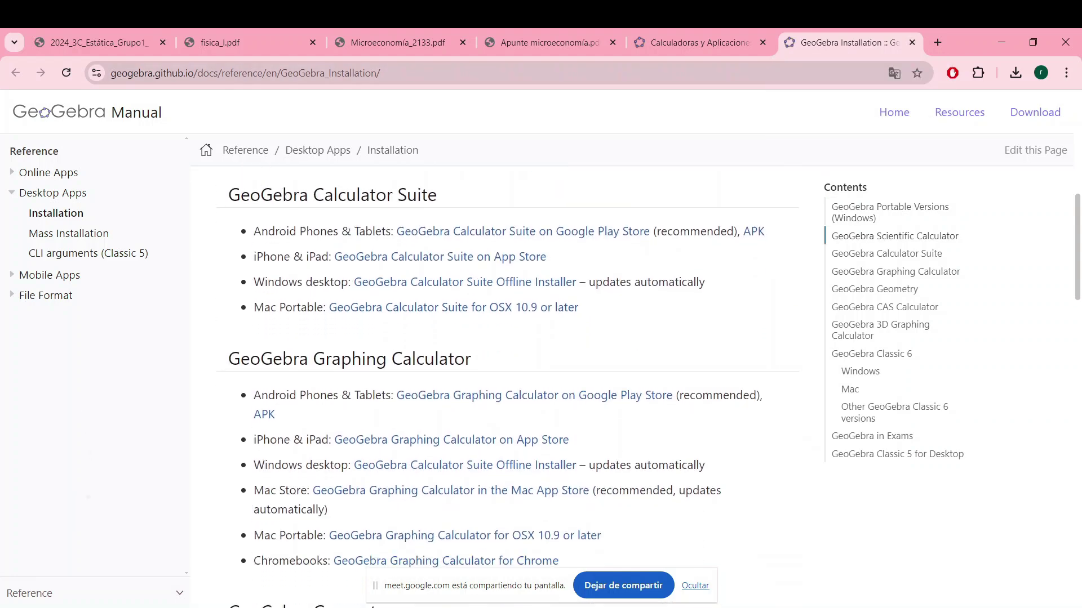
pyautogui.scroll(-5, 507, 366)
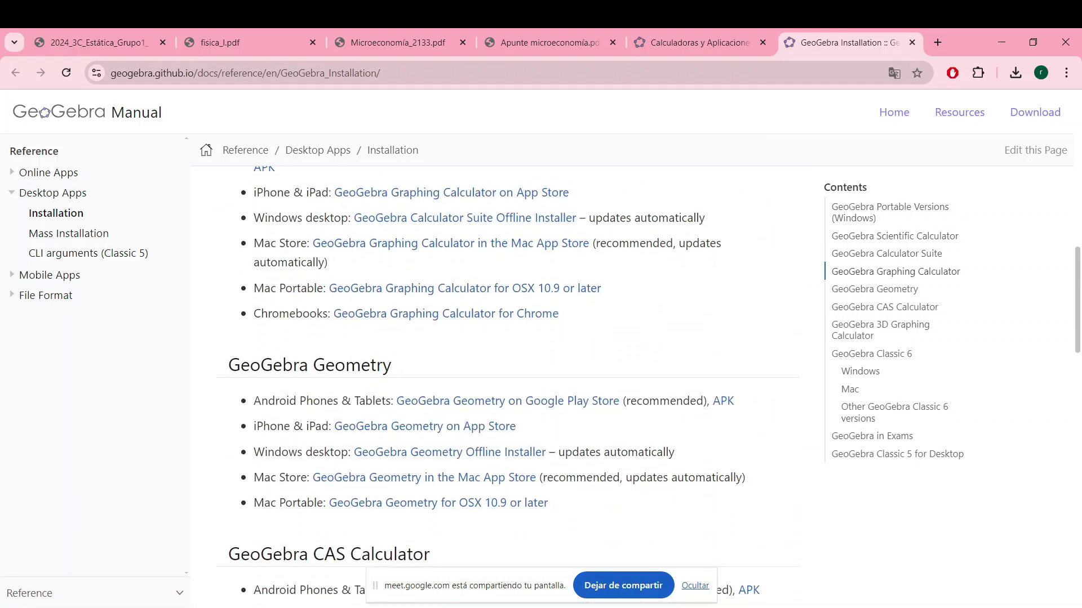
pyautogui.scroll(2, 507, 395)
pyautogui.scroll(-2, 507, 395)
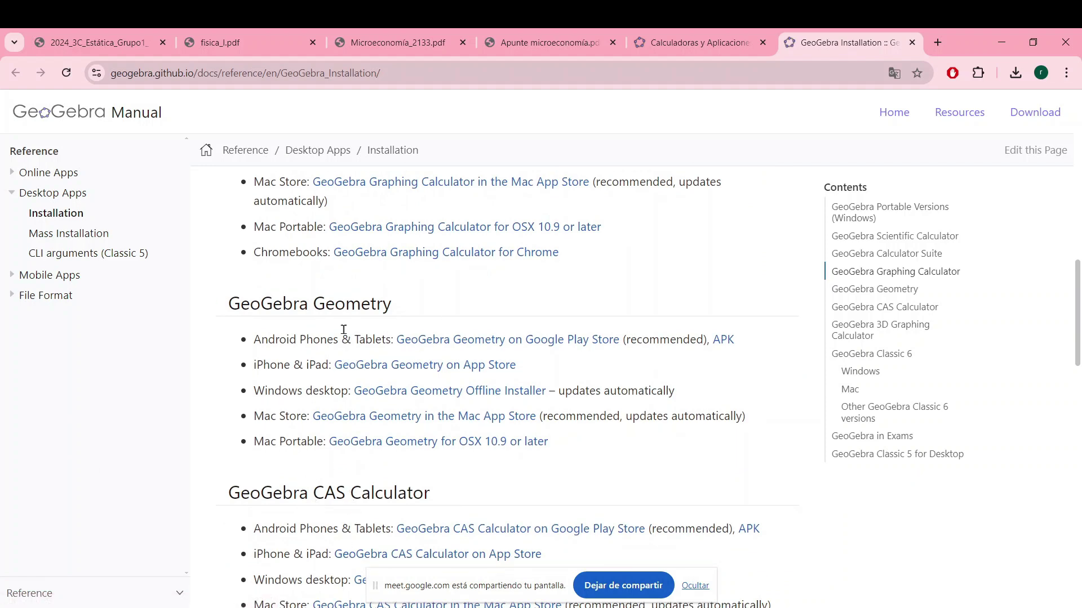
pyautogui.scroll(1, 320, 307)
pyautogui.scroll(12, 507, 366)
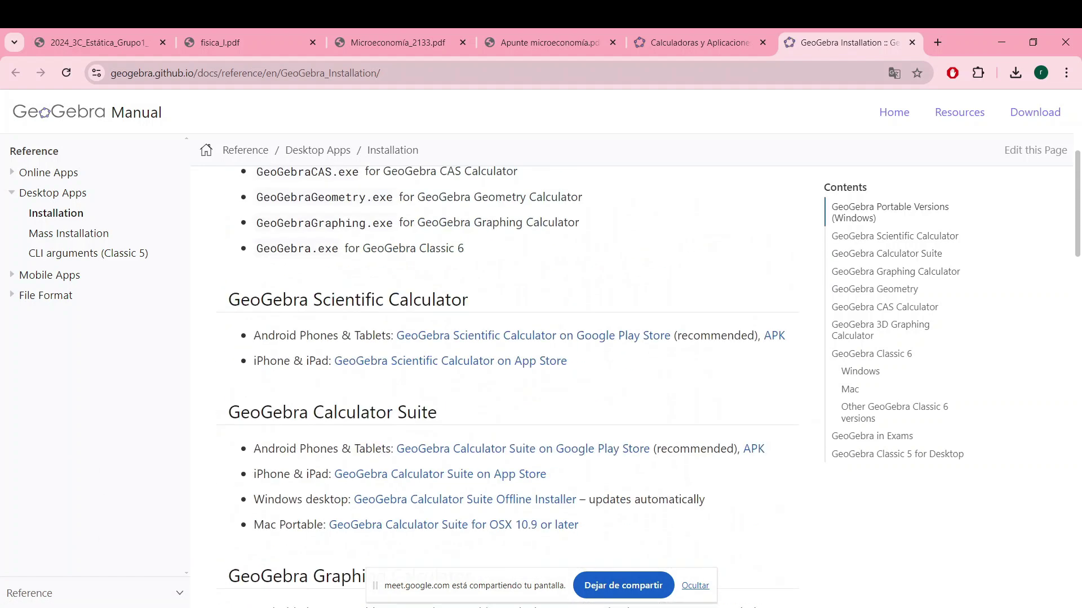
pyautogui.scroll(4, 351, 362)
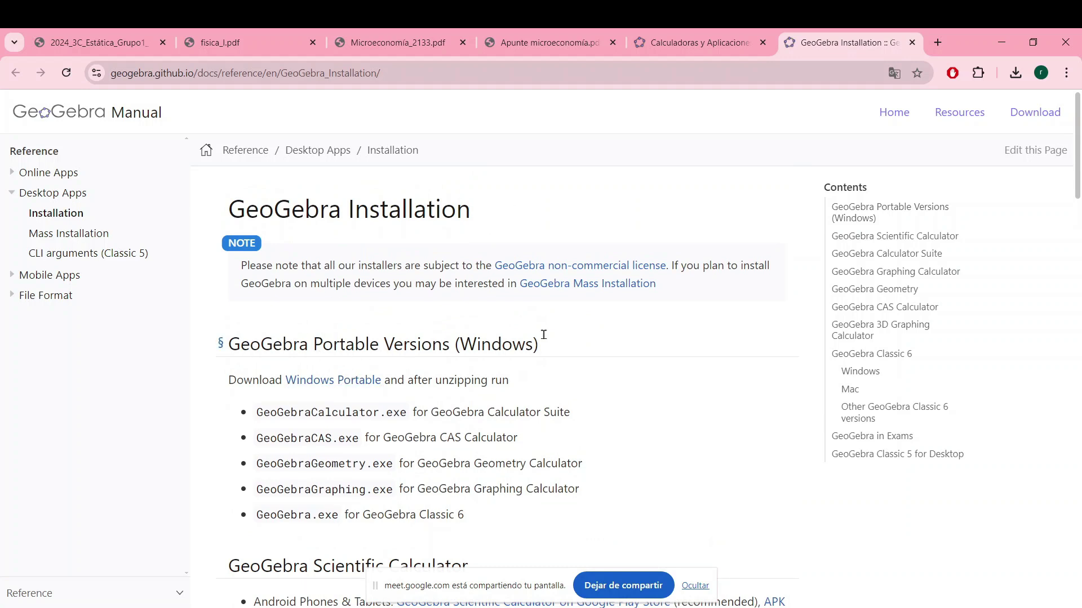
pyautogui.scroll(1, 581, 268)
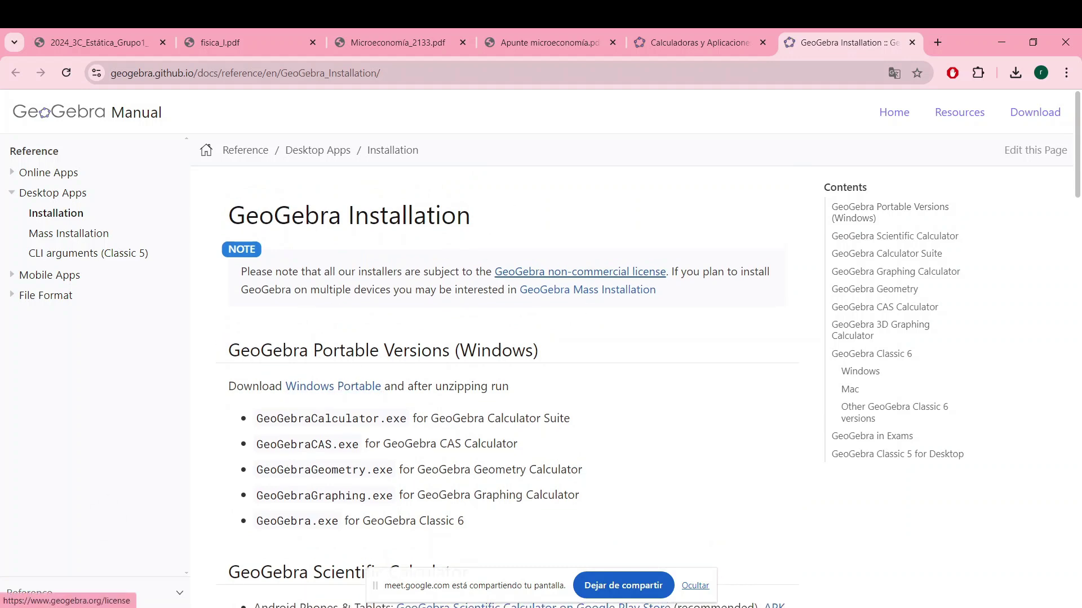
pyautogui.click(912, 43)
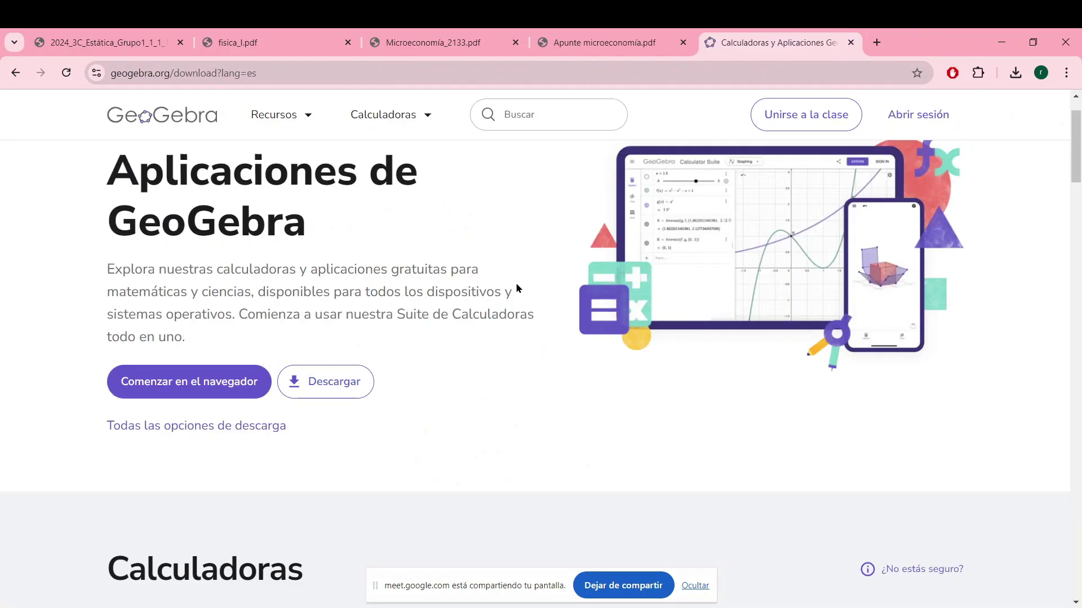
# - Look at the Calculadoras section of the download page, and switch to GeoGebra Classic with the Graphing perspective
pyautogui.scroll(-4, 346, 408)
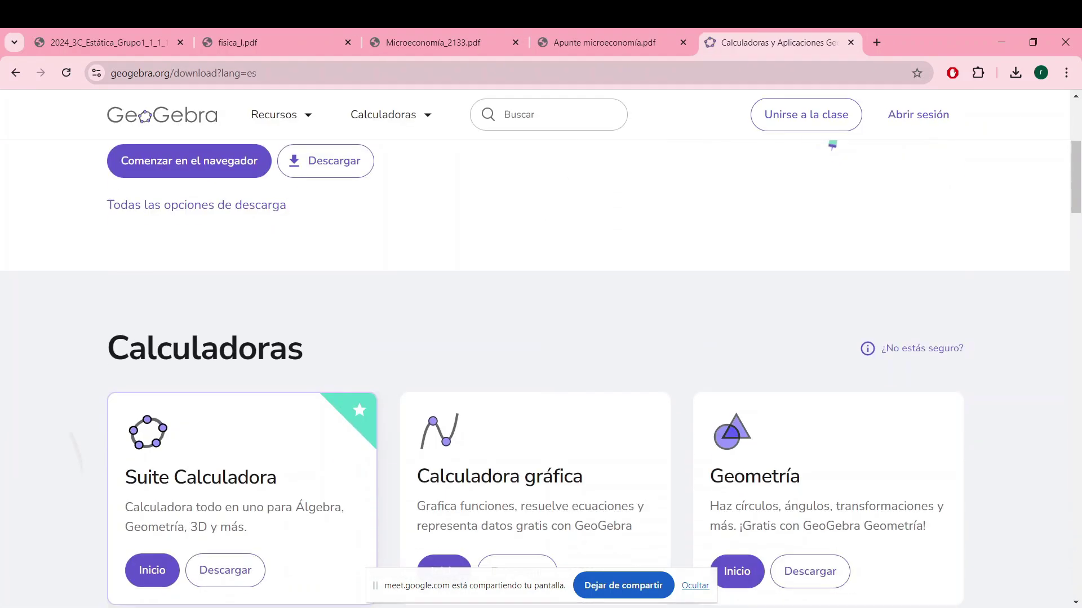
pyautogui.scroll(-3, 637, 489)
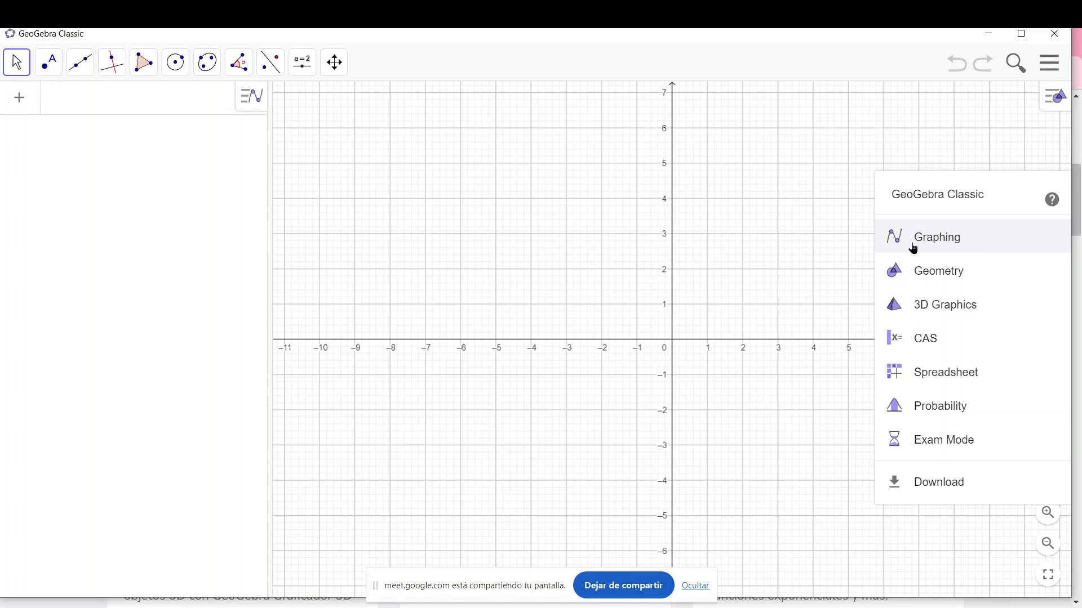
pyautogui.click(948, 246)
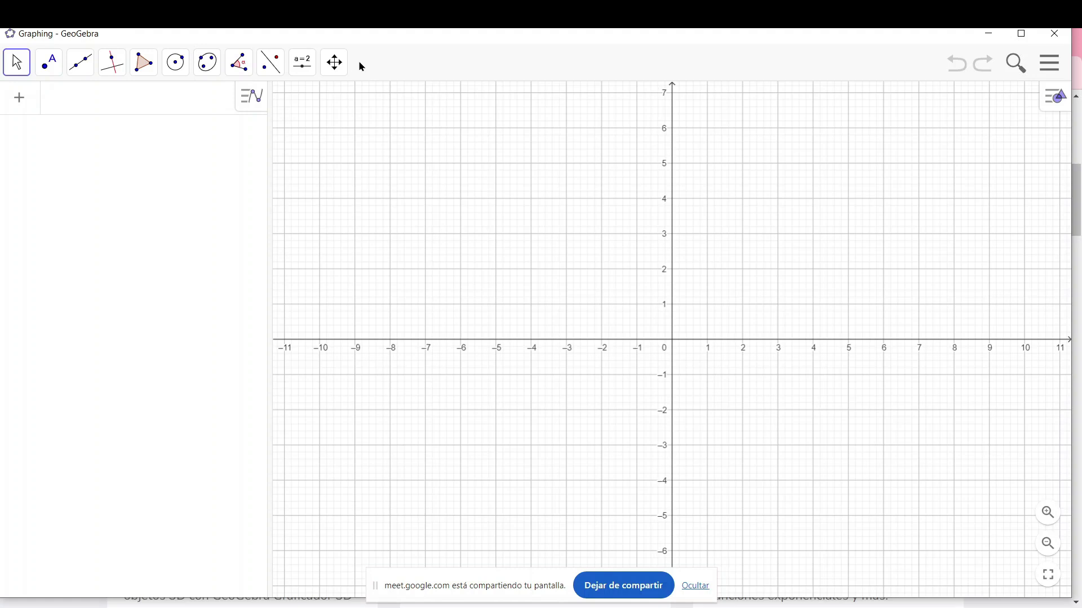
# - Examine which tools GeoGebra offers for moving and freehand drawing, points, lines and segments, and perpendicular or parallel constructions
pyautogui.click(13, 71)
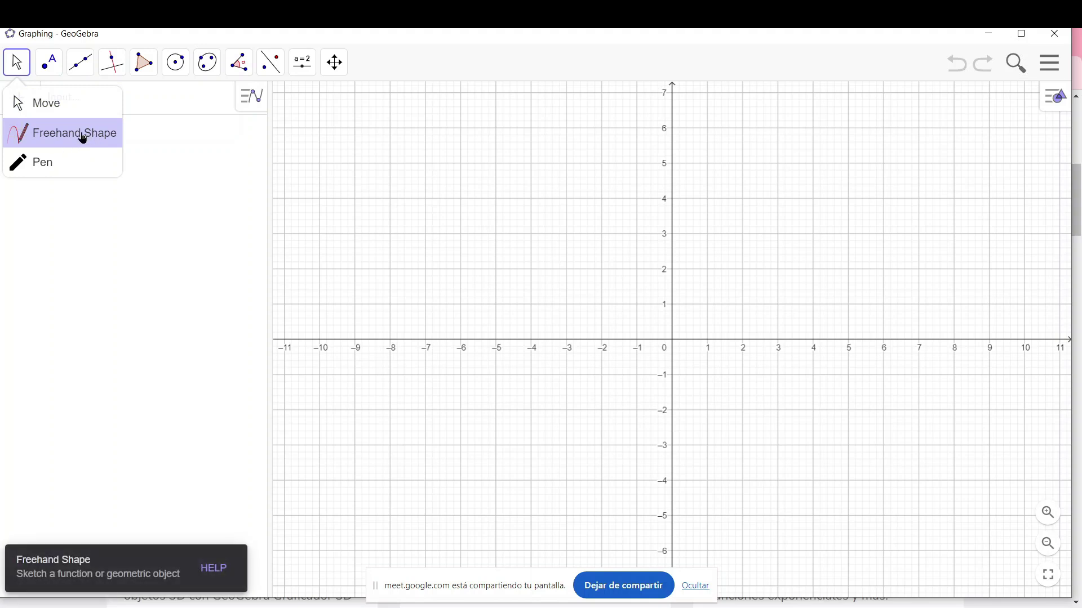
pyautogui.moveTo(45, 71)
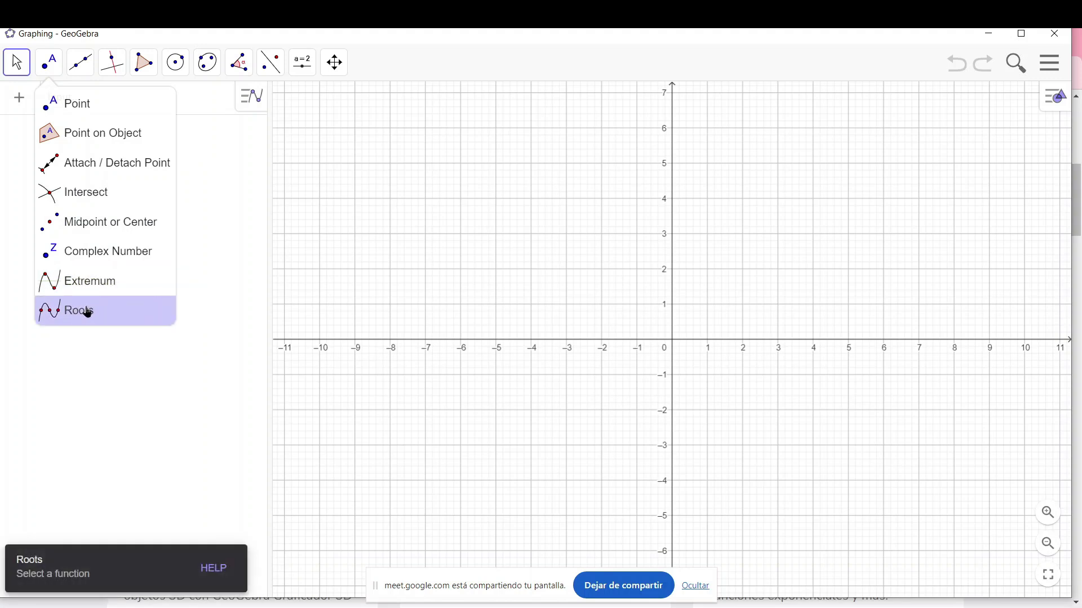
pyautogui.moveTo(78, 69)
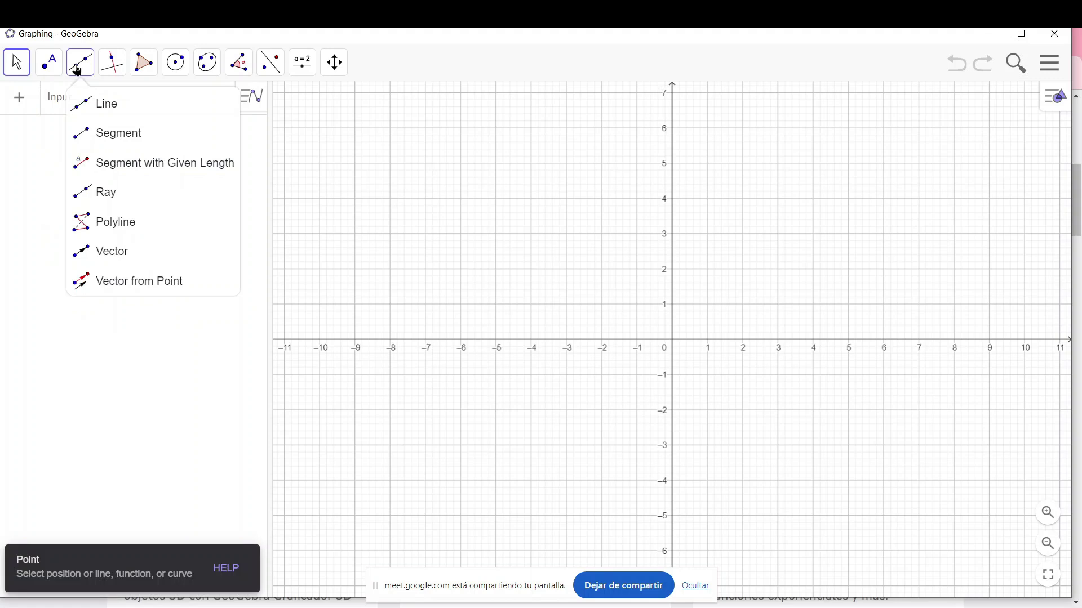
pyautogui.click(95, 103)
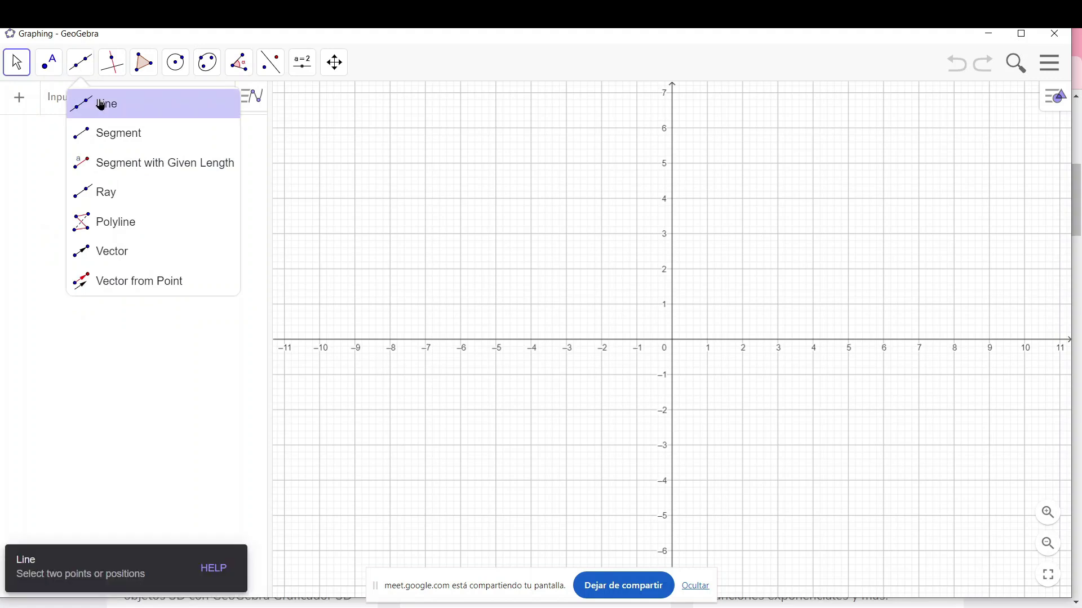
pyautogui.click(110, 134)
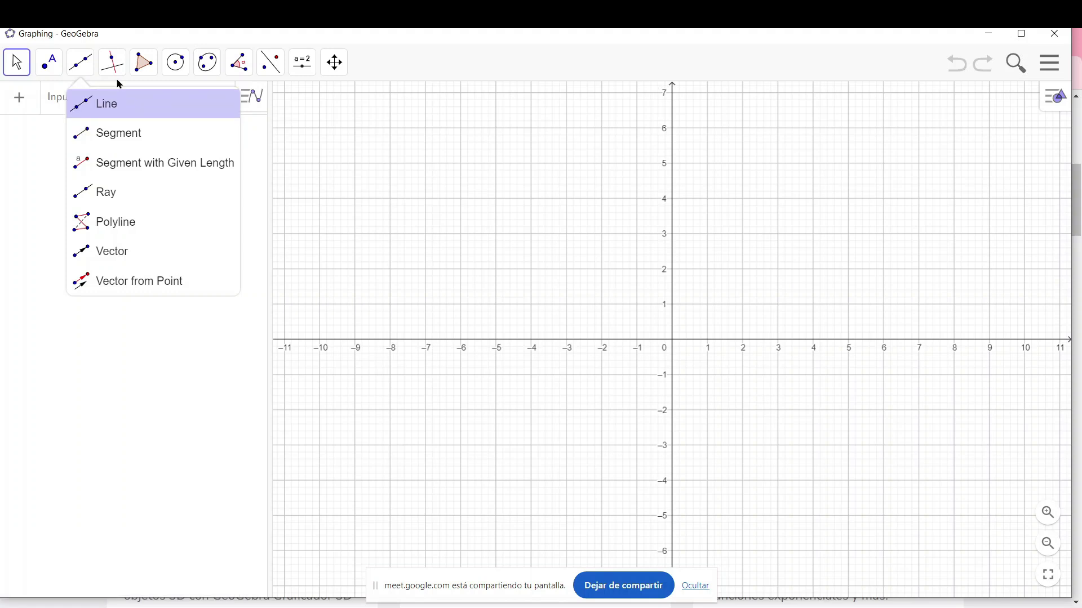
pyautogui.moveTo(115, 70)
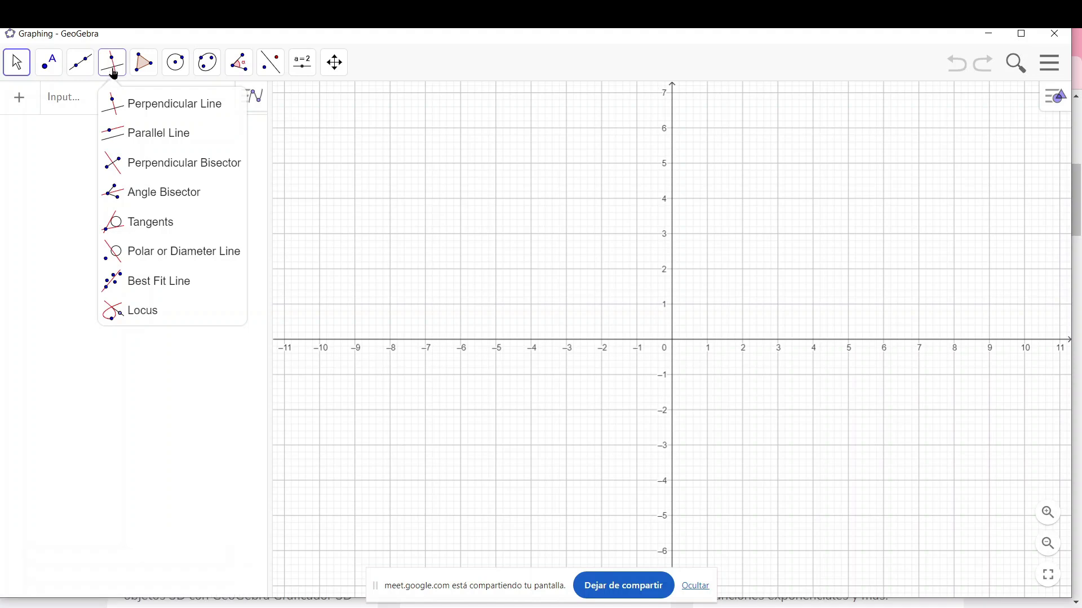
# - Examine the tool groups for polygons, circles, conics, angles and measurements, transformations, sliders and text, and view movement
pyautogui.click(147, 74)
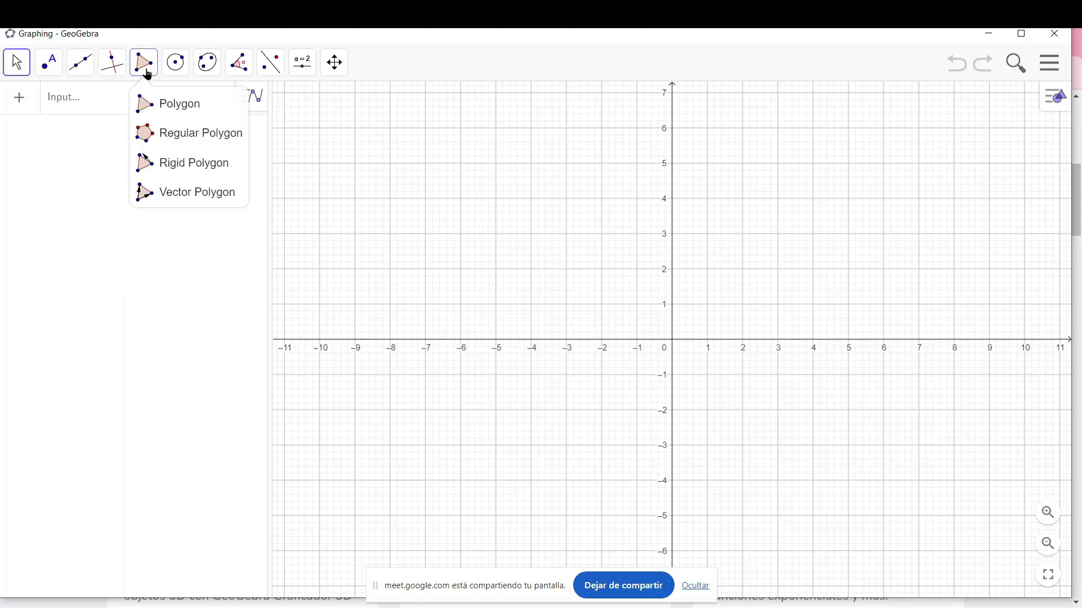
pyautogui.click(167, 73)
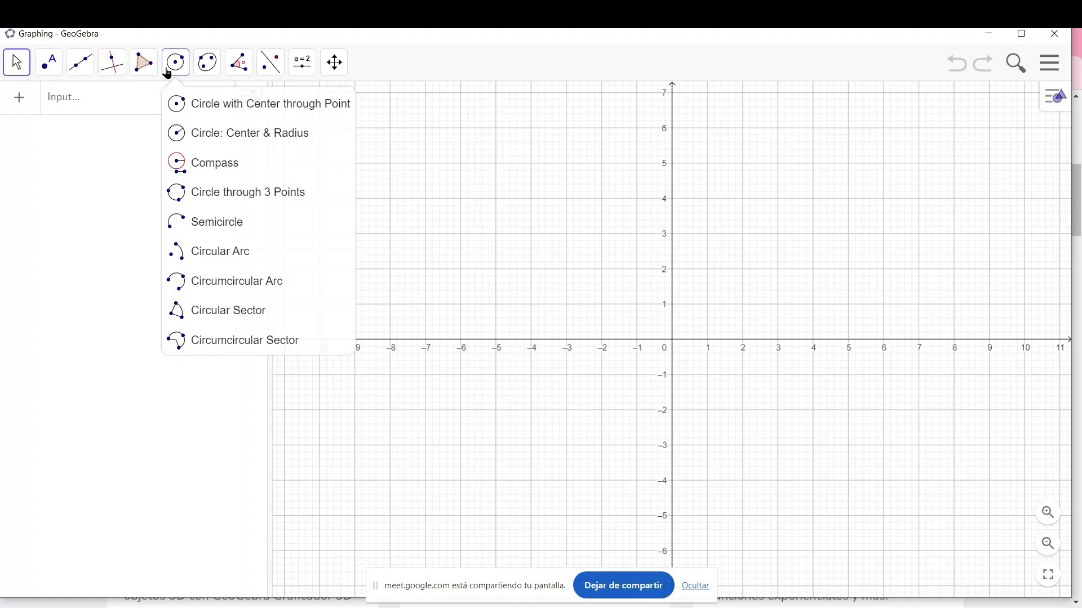
pyautogui.click(210, 72)
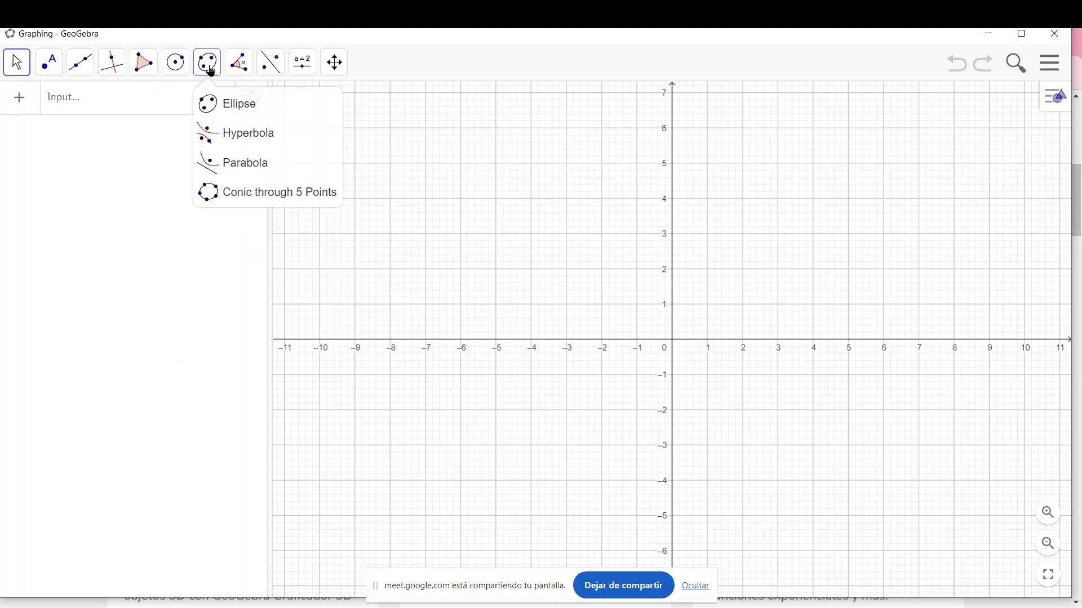
pyautogui.click(238, 71)
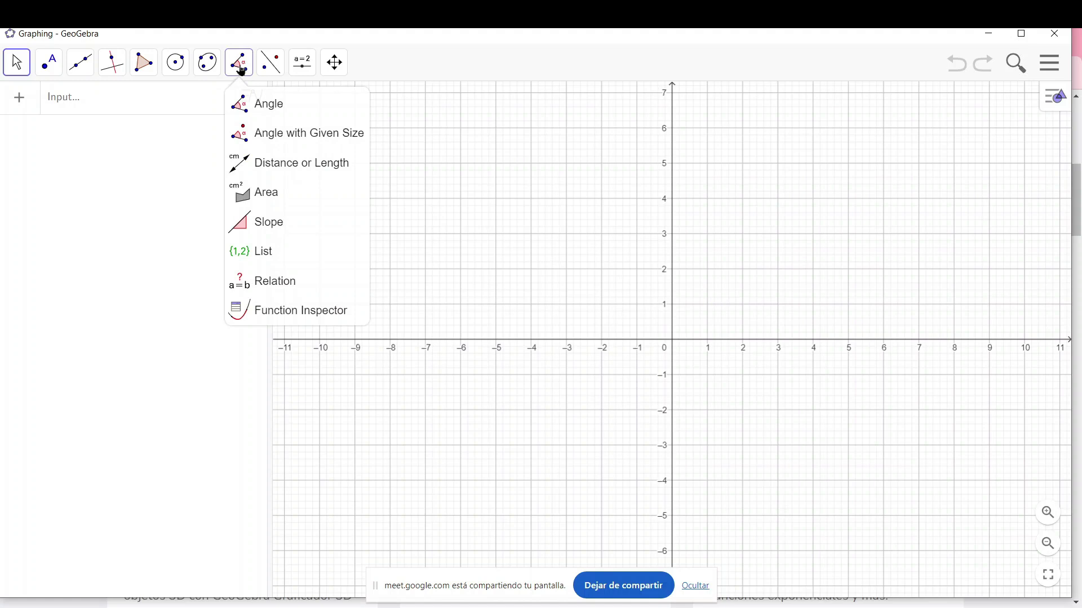
pyautogui.click(254, 102)
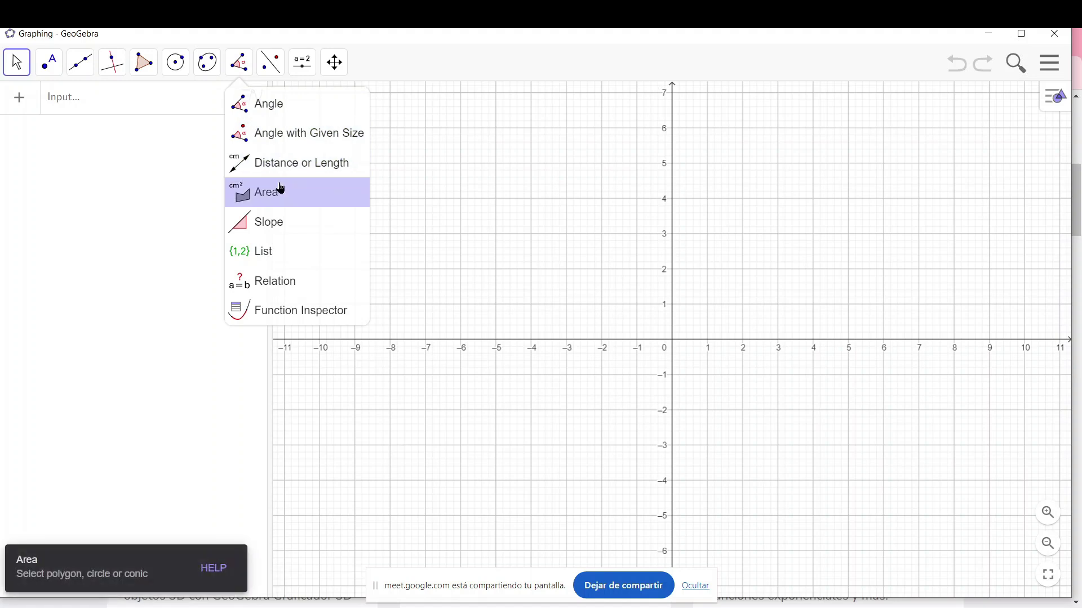
pyautogui.click(270, 72)
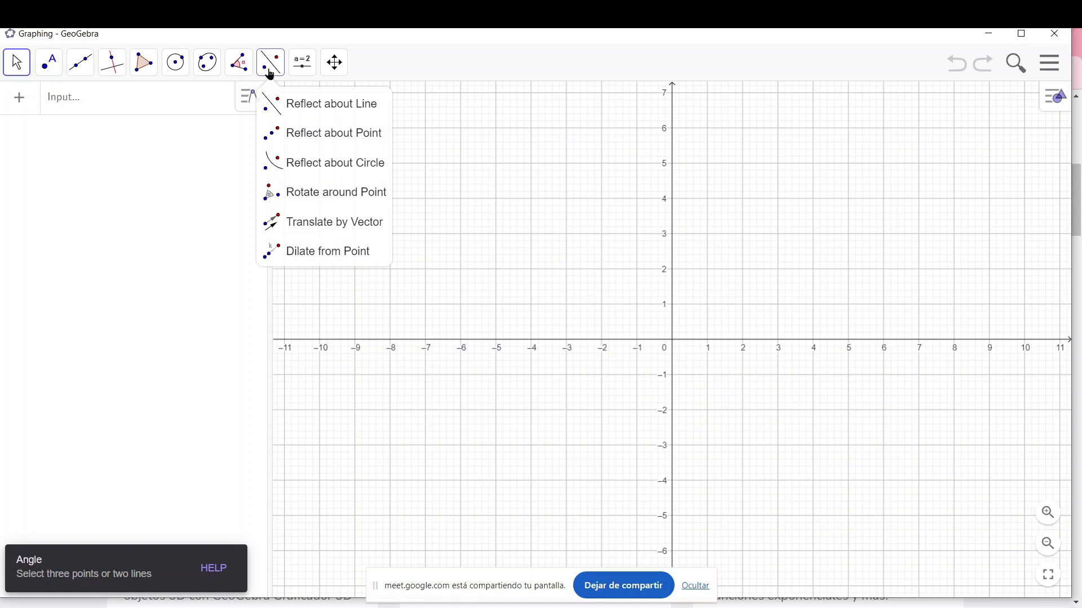
pyautogui.moveTo(294, 74)
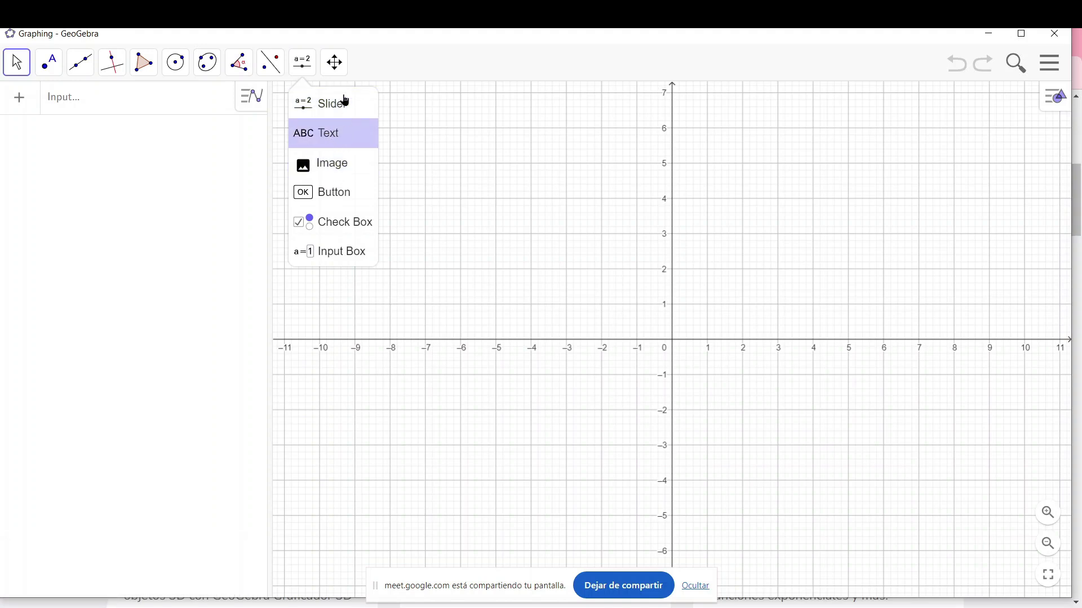
pyautogui.moveTo(337, 64)
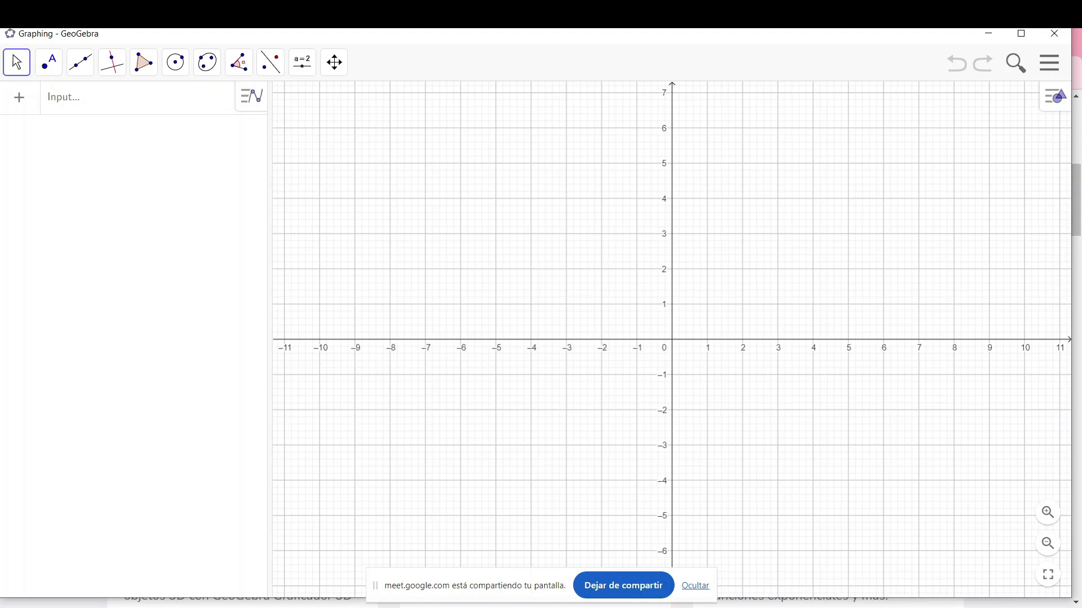
pyautogui.click(536, 607)
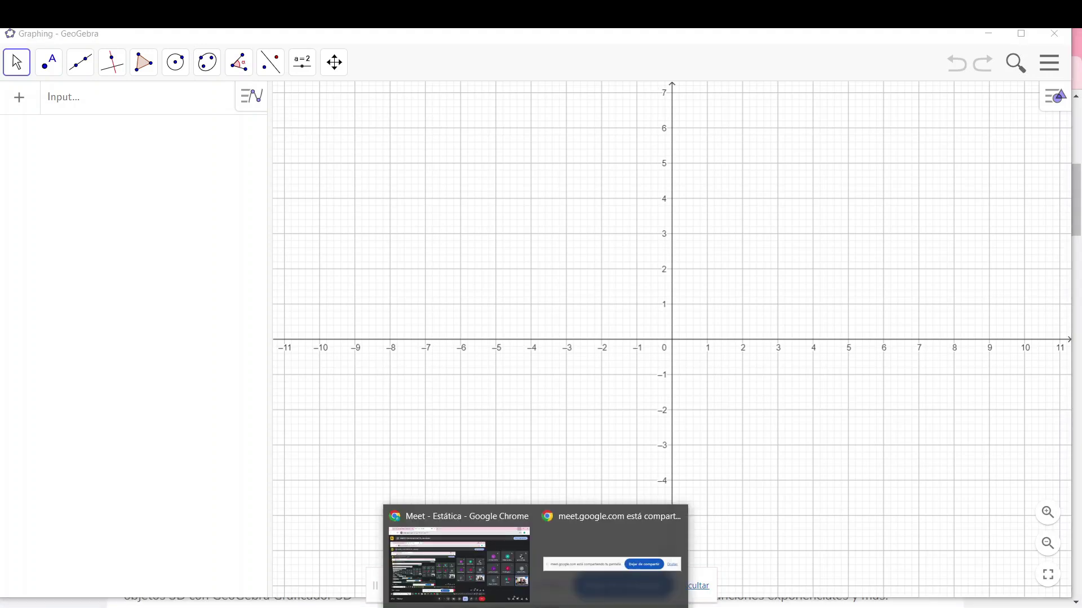
pyautogui.click(459, 563)
pyautogui.click(603, 35)
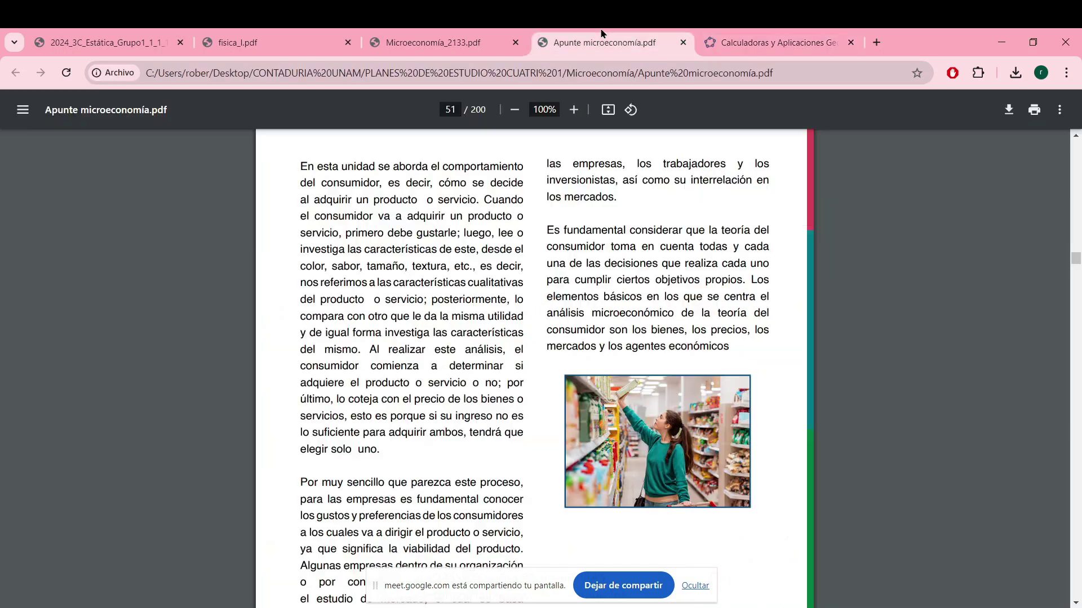
pyautogui.click(741, 33)
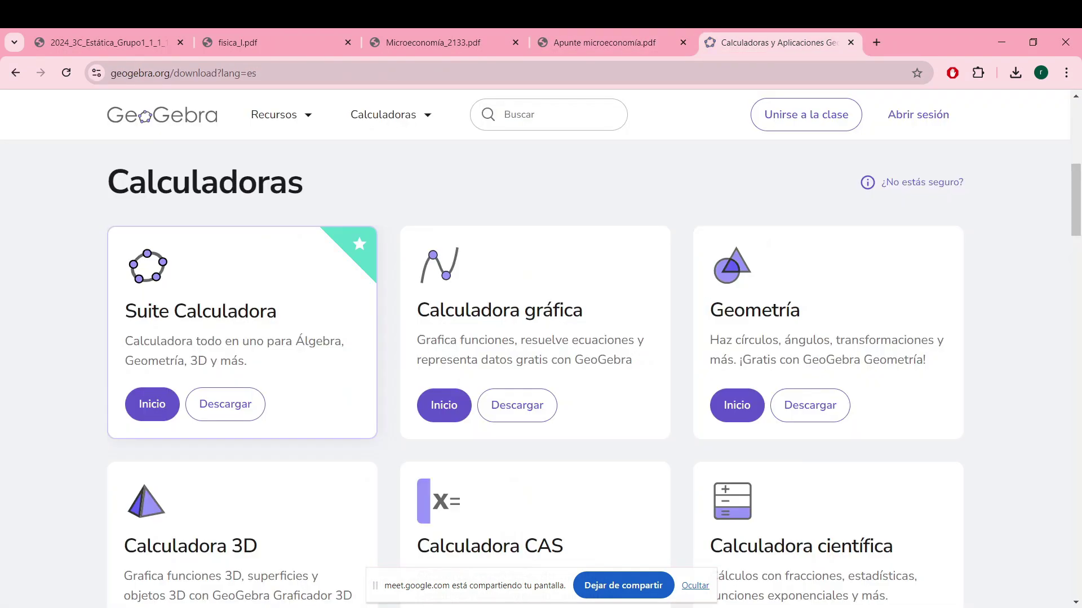
pyautogui.click(536, 607)
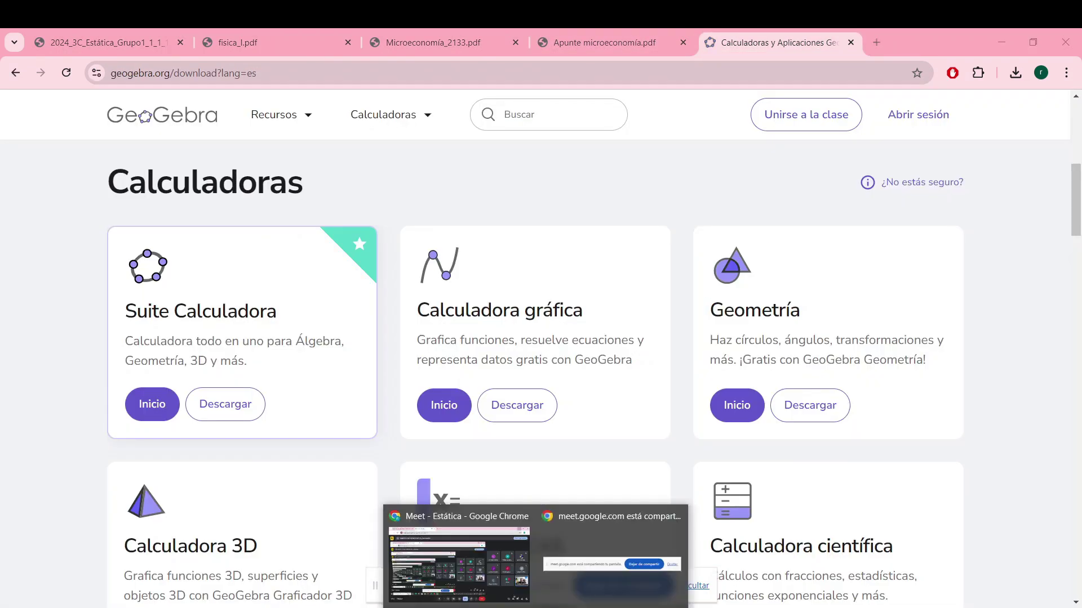
pyautogui.click(459, 563)
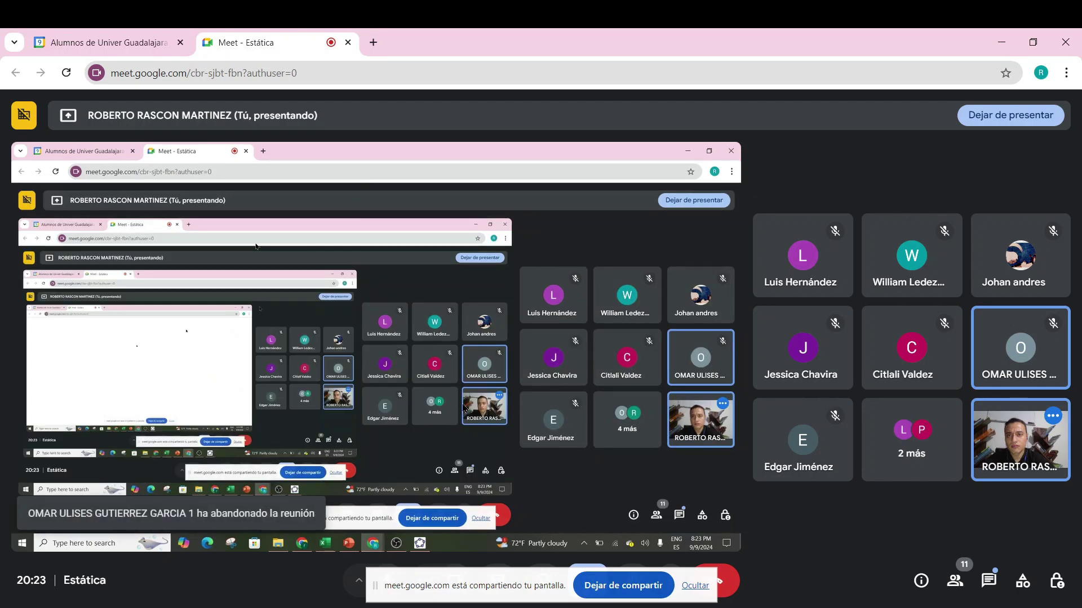
pyautogui.click(535, 607)
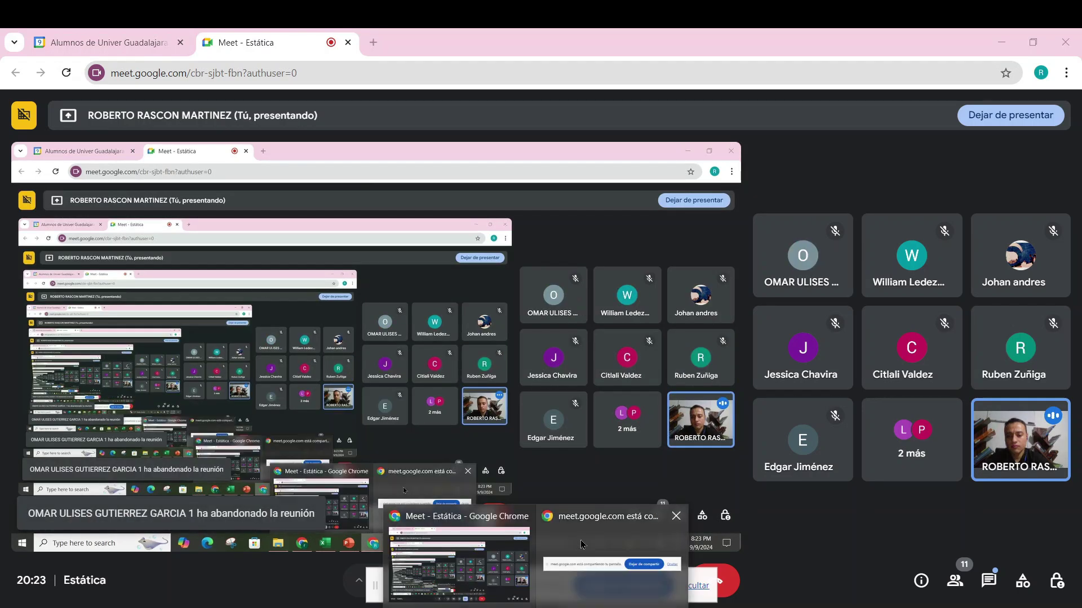
pyautogui.click(582, 544)
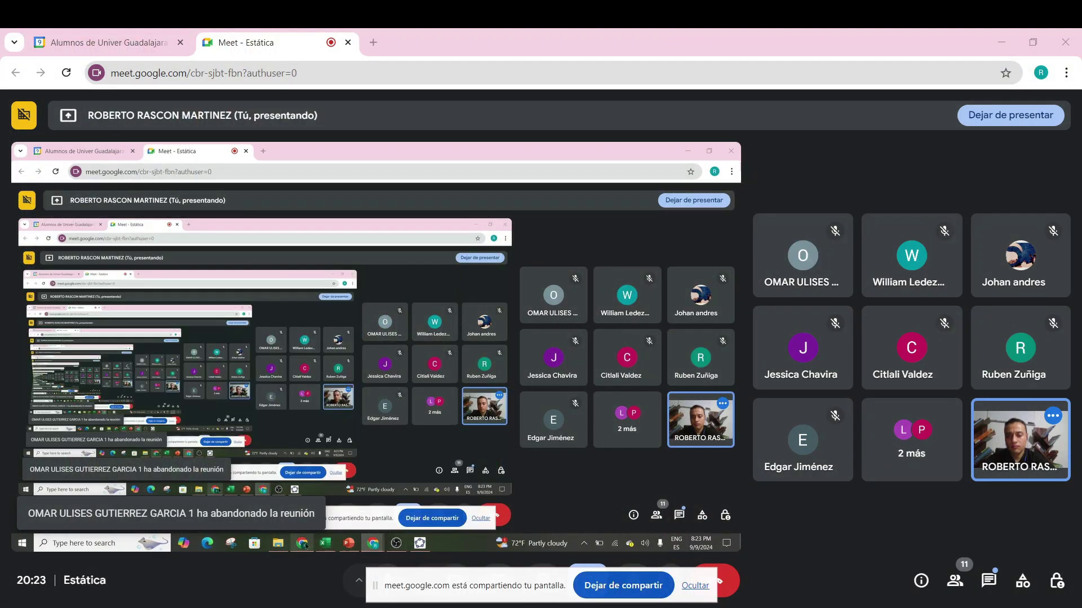
# - Switch to the fisica_I.pdf document in Chrome and review vector direction, vector scale and exercise 1 of Actividad 2
pyautogui.hotkey('alt', 'Tab')
pyautogui.click(82, 39)
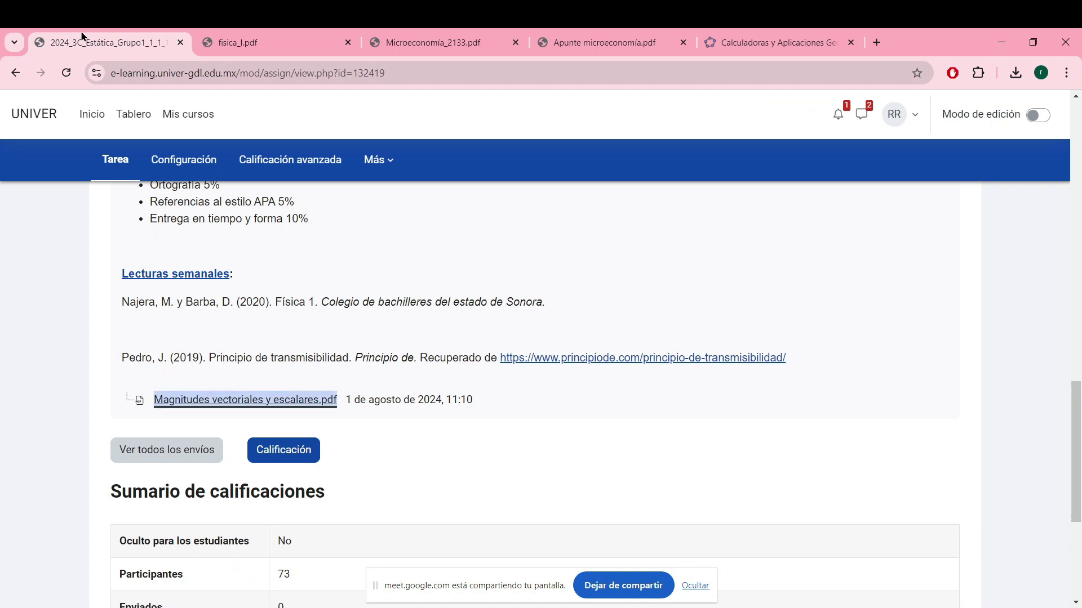
pyautogui.click(243, 36)
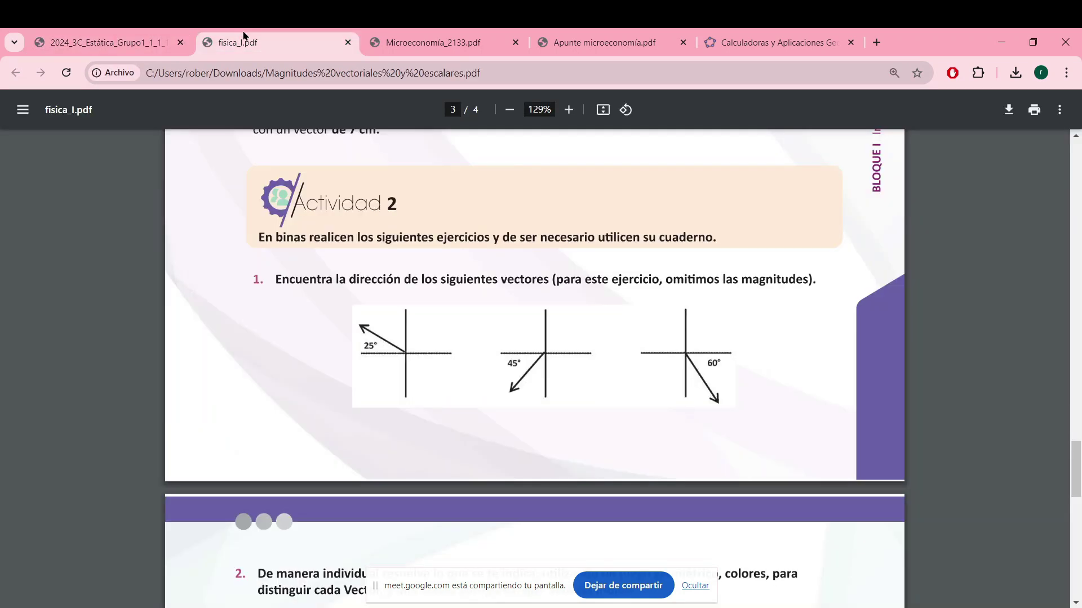
pyautogui.scroll(-1, 536, 361)
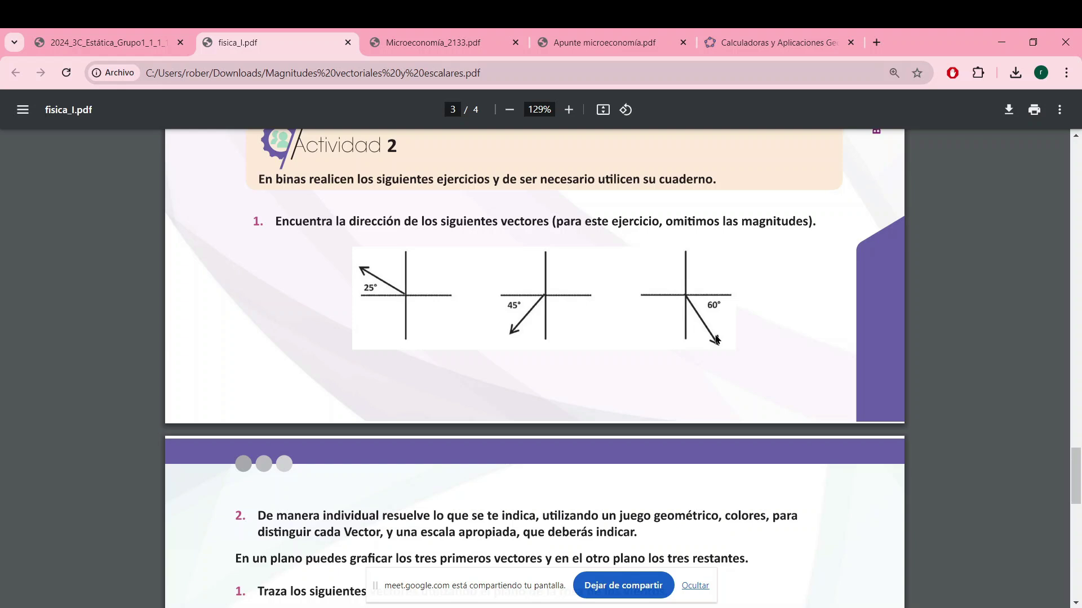
pyautogui.scroll(15, 717, 339)
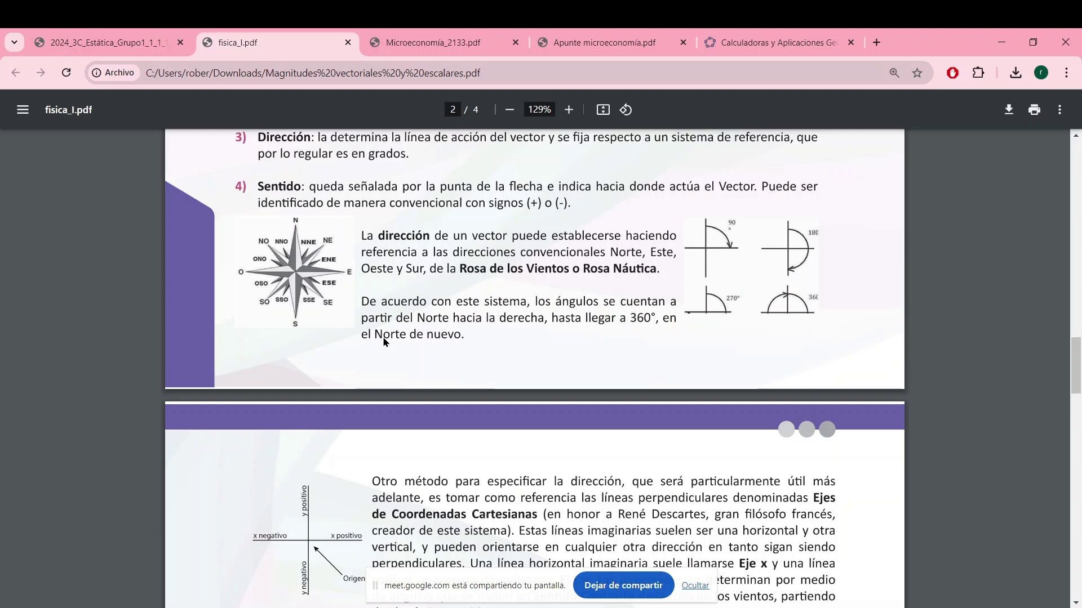
pyautogui.scroll(-5, 730, 401)
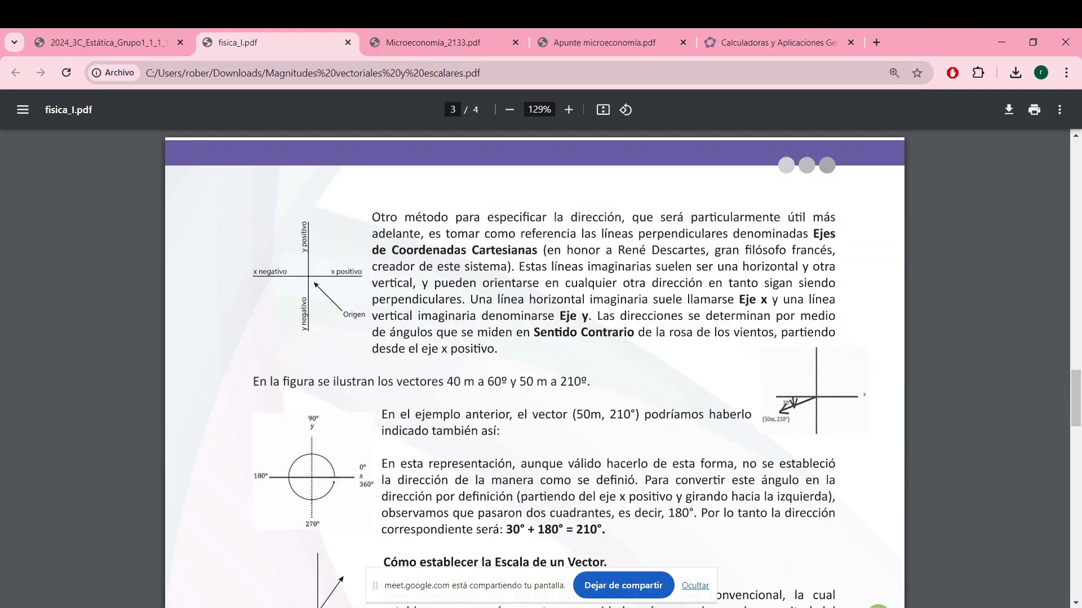
pyautogui.scroll(-8, 535, 366)
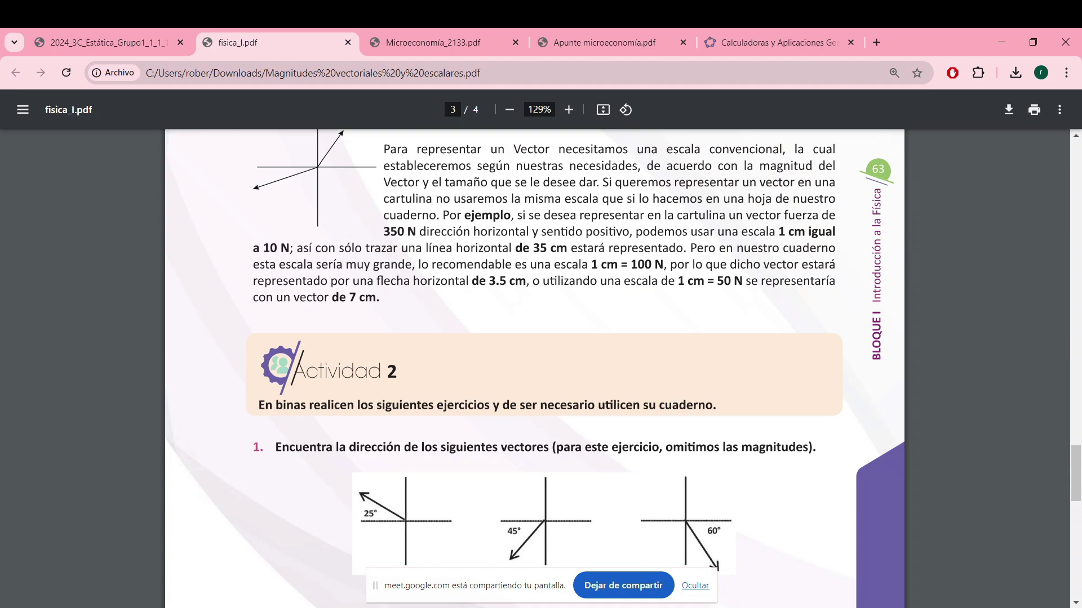
pyautogui.scroll(-6, 699, 347)
pyautogui.scroll(2, 699, 347)
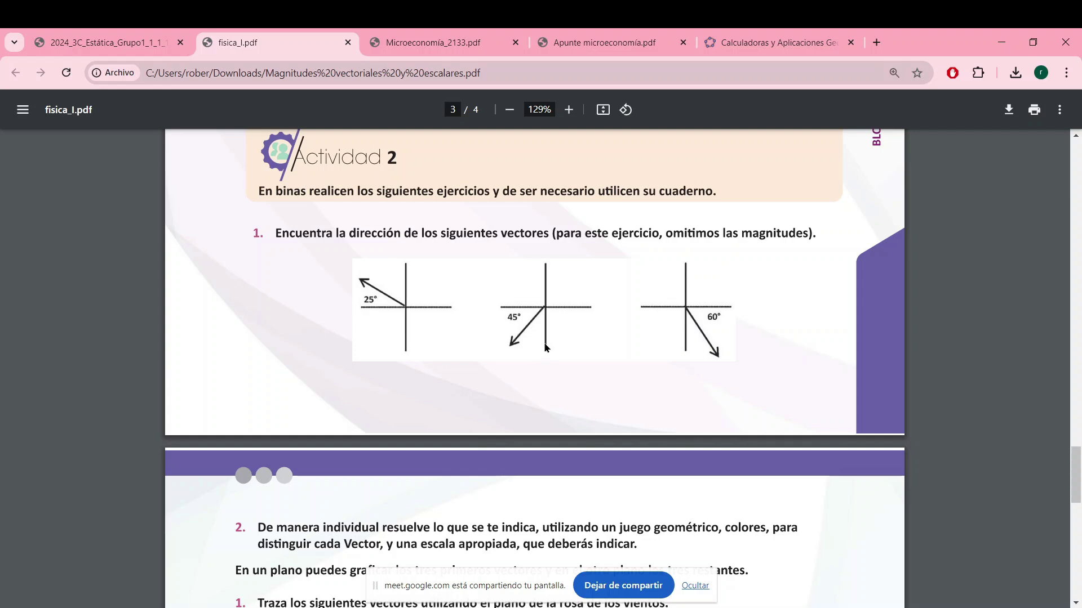
# - Read exercise 2 of Actividad 2 in fisica_I.pdf, about tracing vectors on the compass rose and Cartesian planes
pyautogui.hotkey('alt', 'Tab')
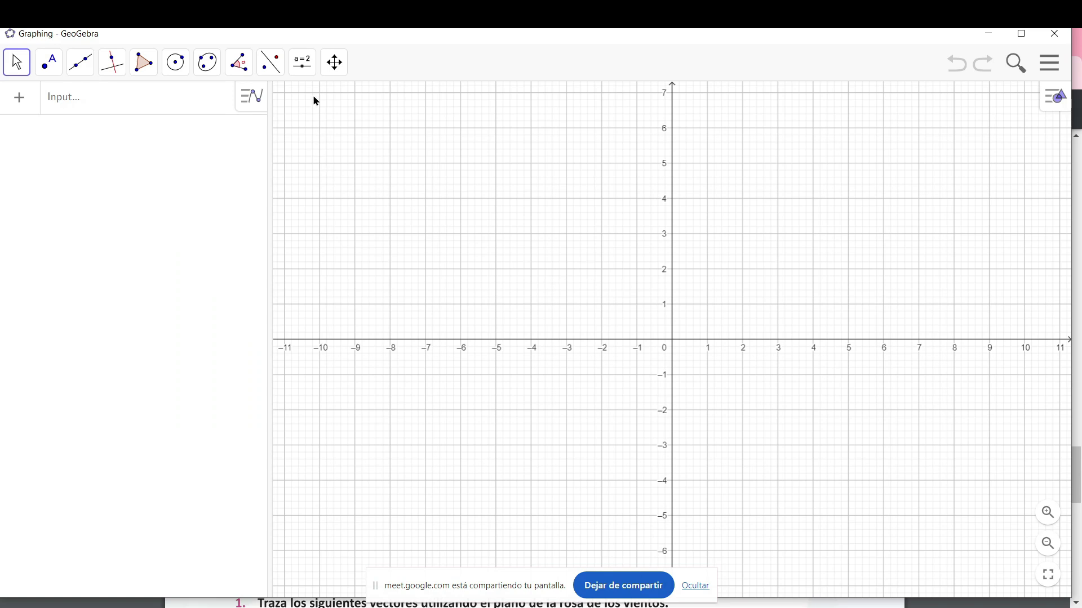
pyautogui.click(981, 35)
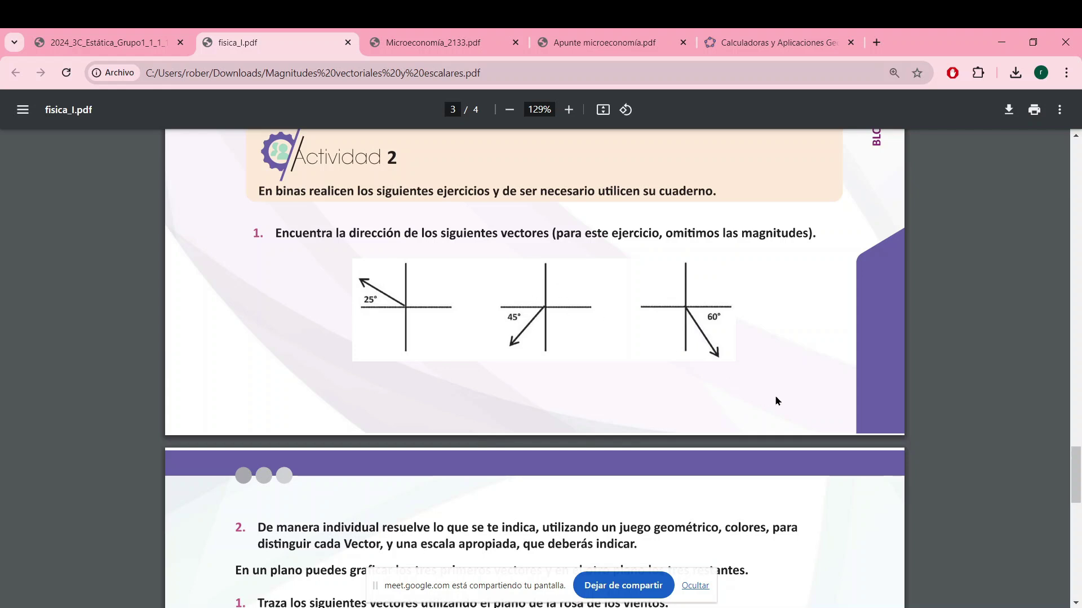
pyautogui.scroll(-1, 775, 394)
pyautogui.scroll(-4, 775, 394)
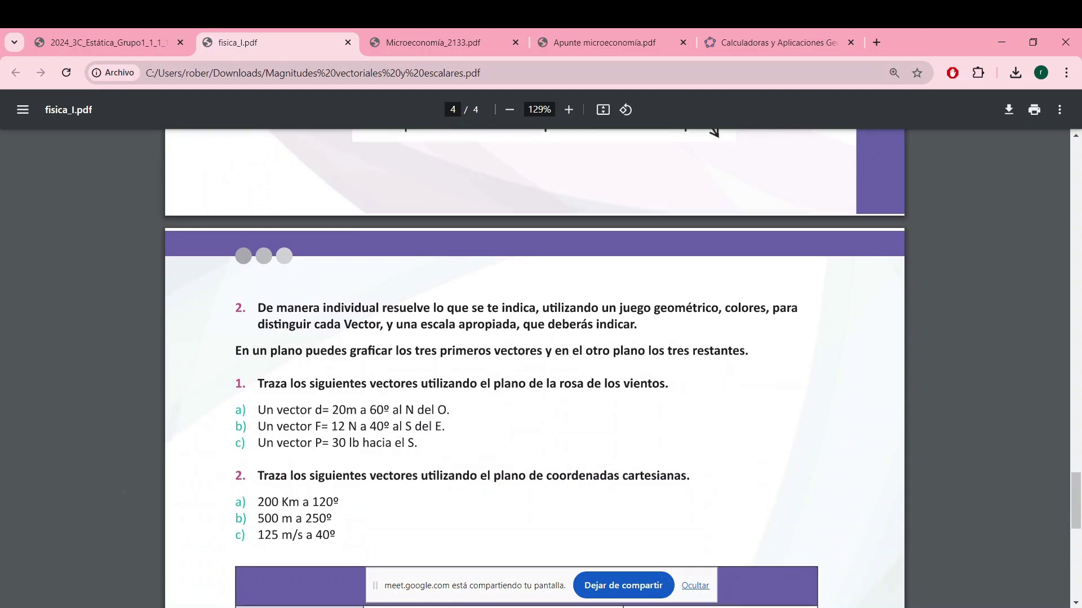
pyautogui.scroll(-2, 622, 368)
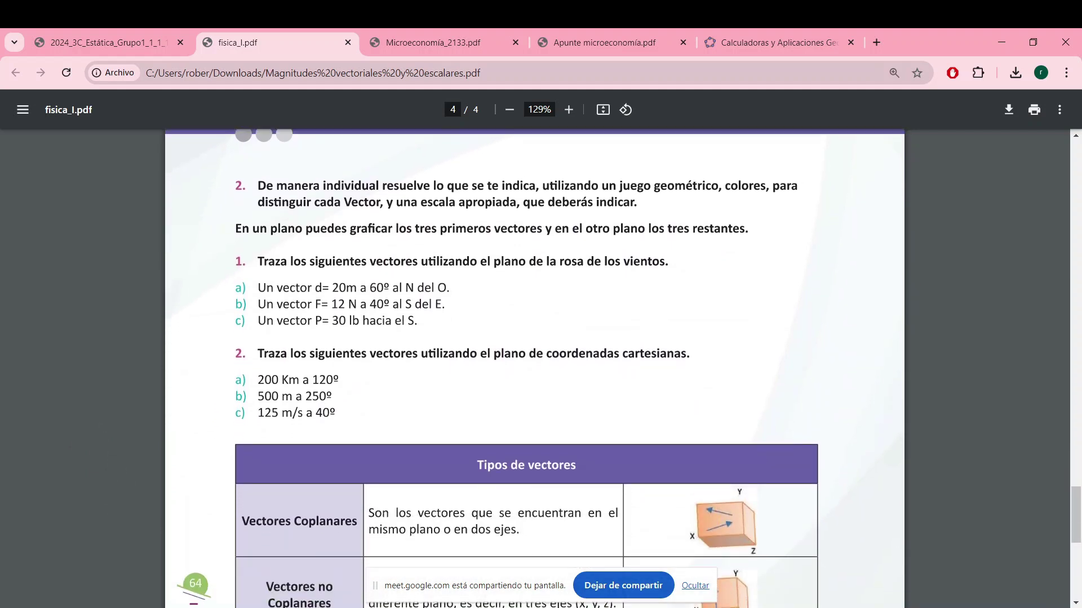
pyautogui.scroll(-1, 523, 198)
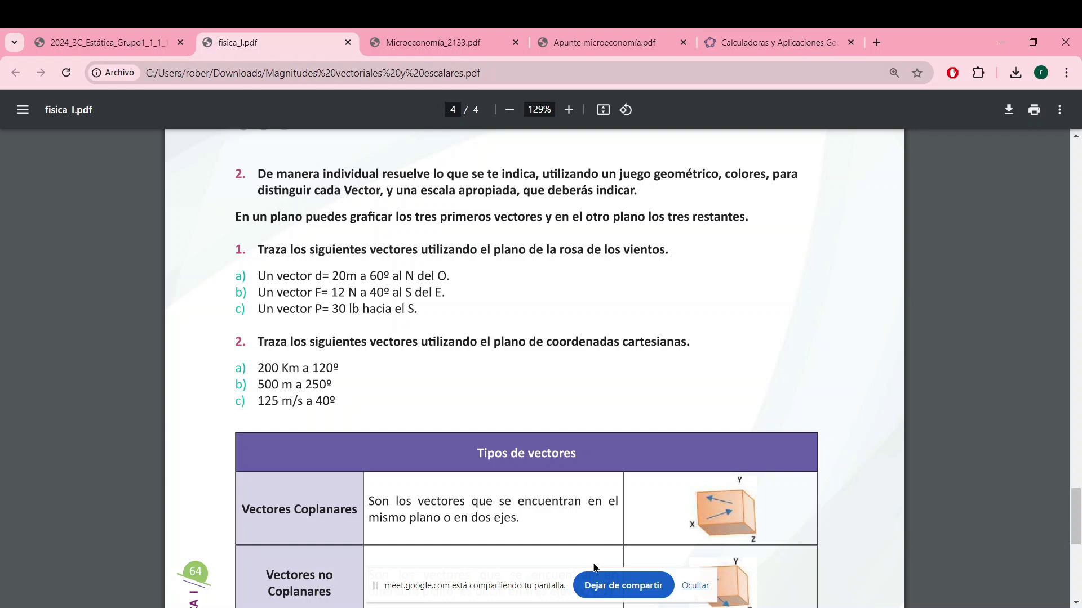
# - Switch to GeoGebra and insert the image "Rosa de los vientos" from the Estática folder into the graph
pyautogui.hotkey('alt', 'Tab')
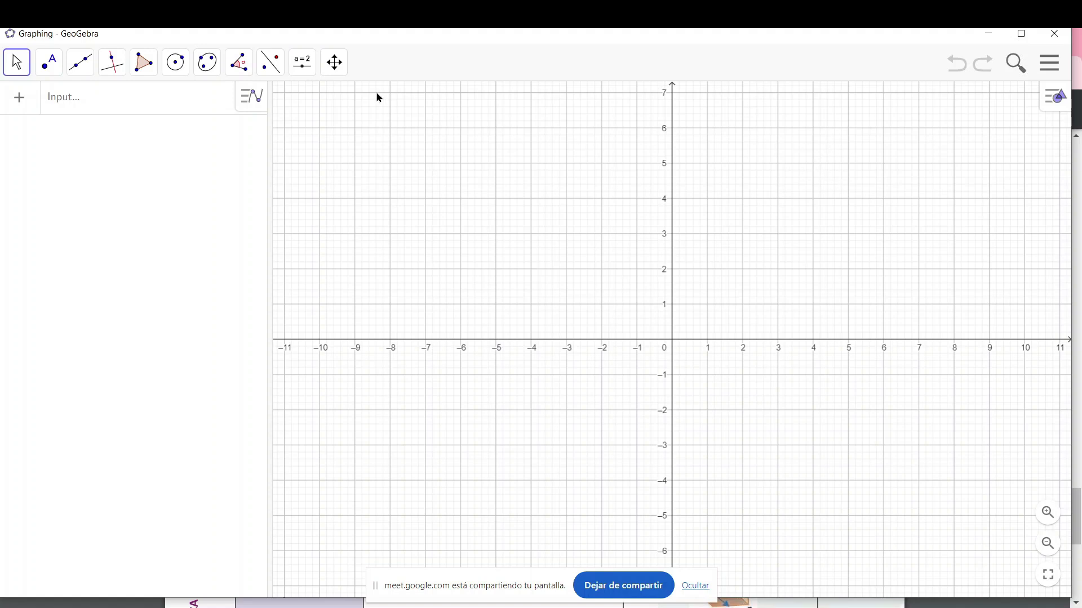
pyautogui.click(307, 69)
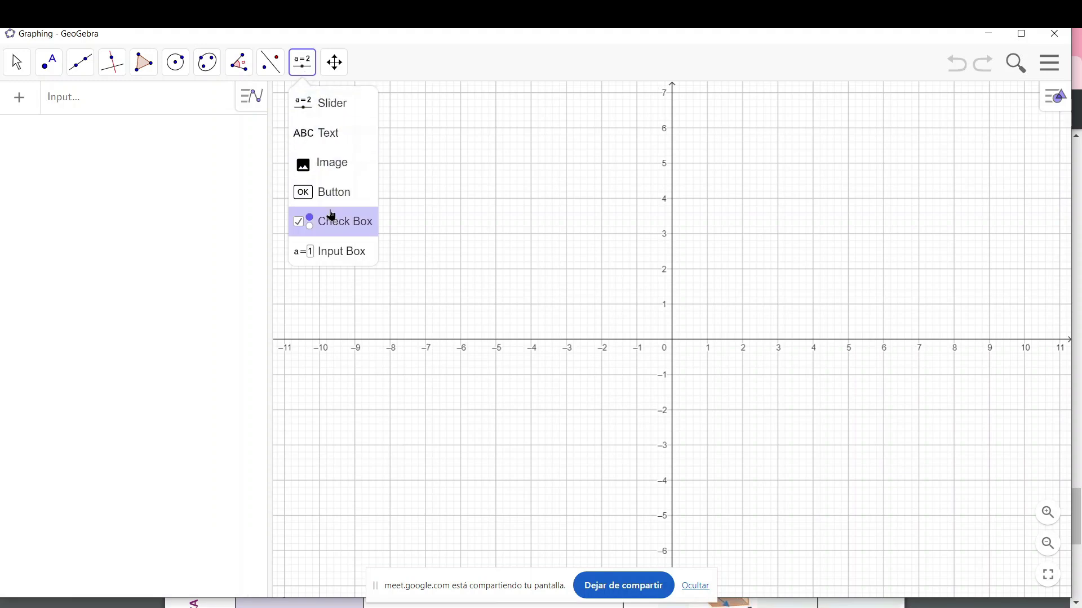
pyautogui.click(333, 169)
pyautogui.click(334, 173)
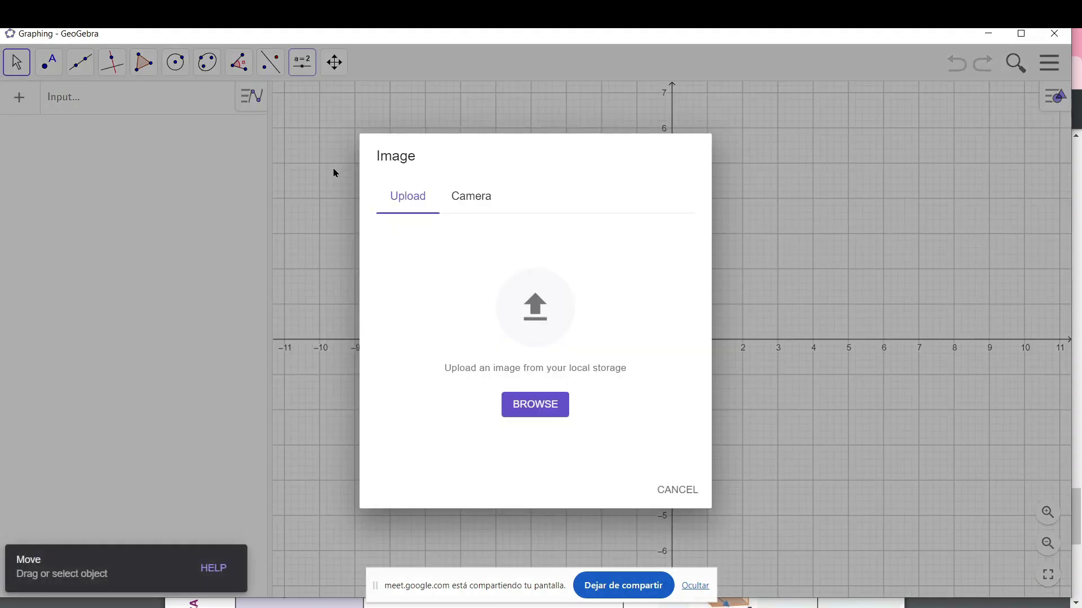
pyautogui.click(533, 409)
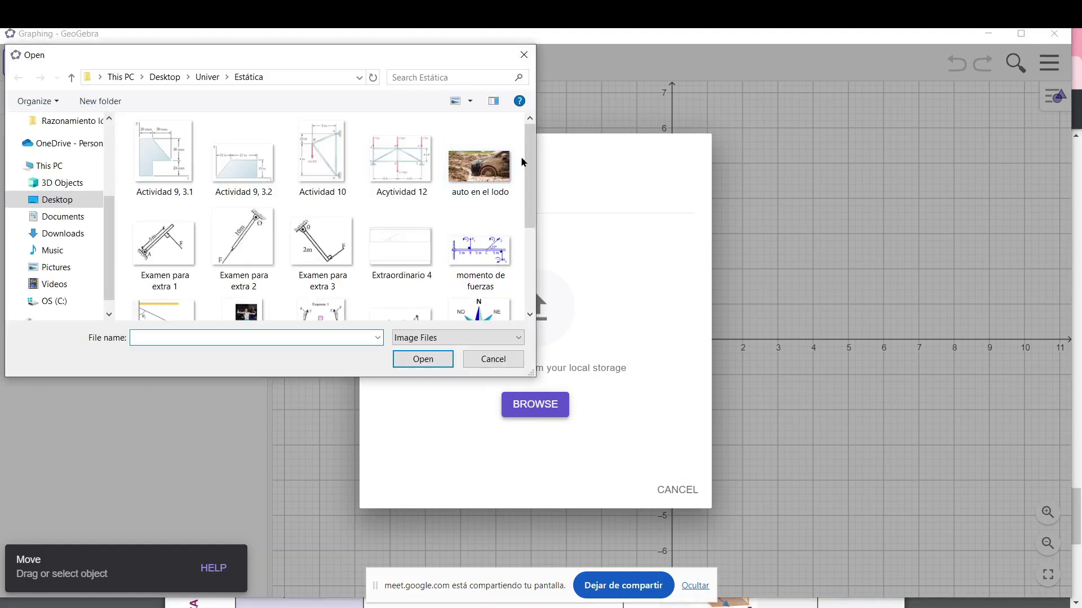
pyautogui.moveTo(529, 153); pyautogui.dragTo(535, 218)
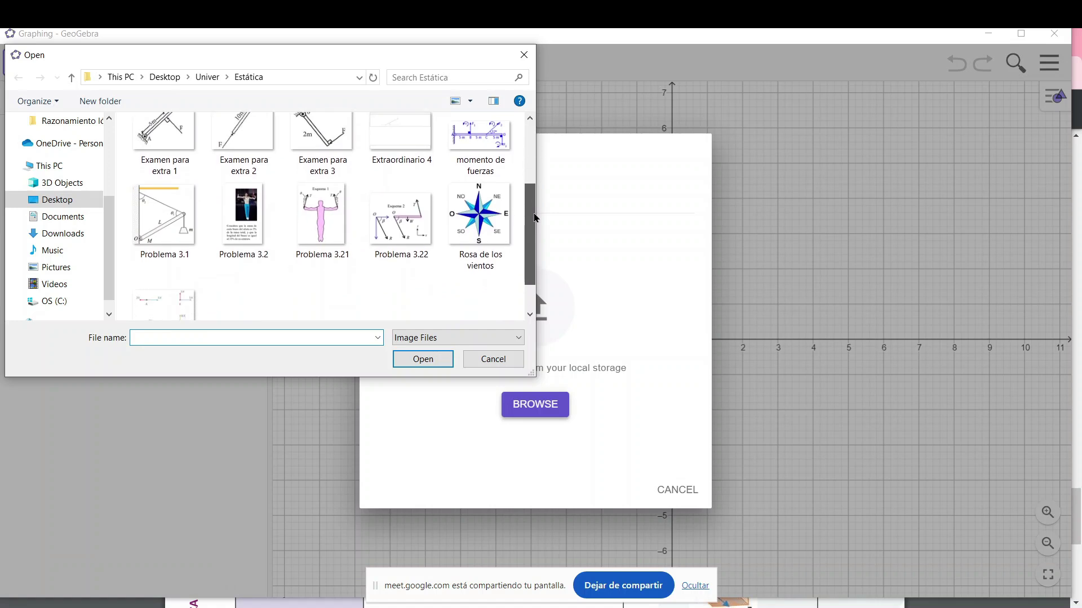
pyautogui.click(484, 220)
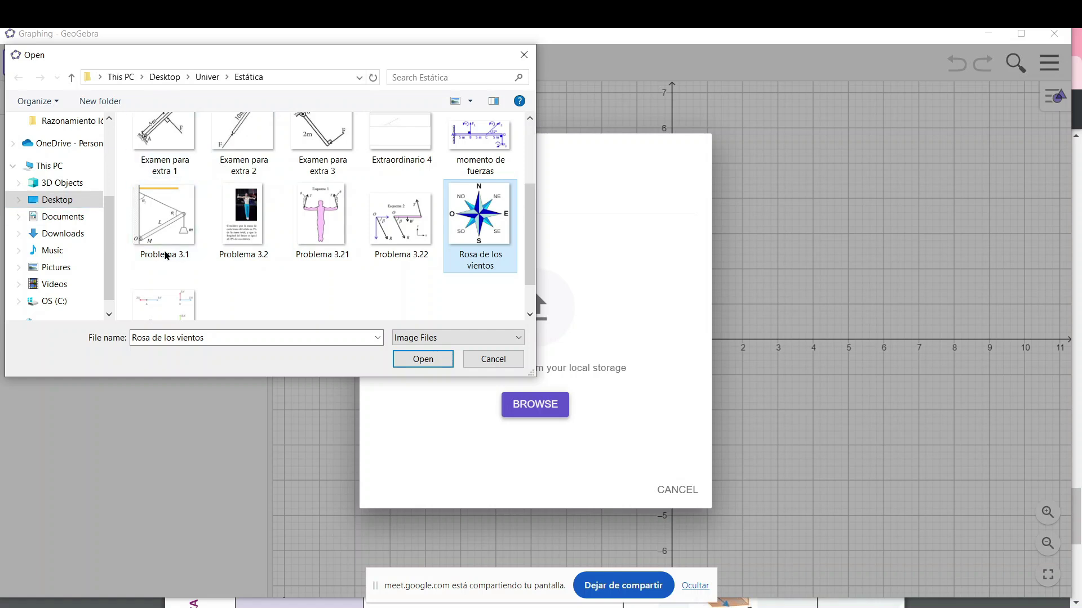
pyautogui.click(420, 359)
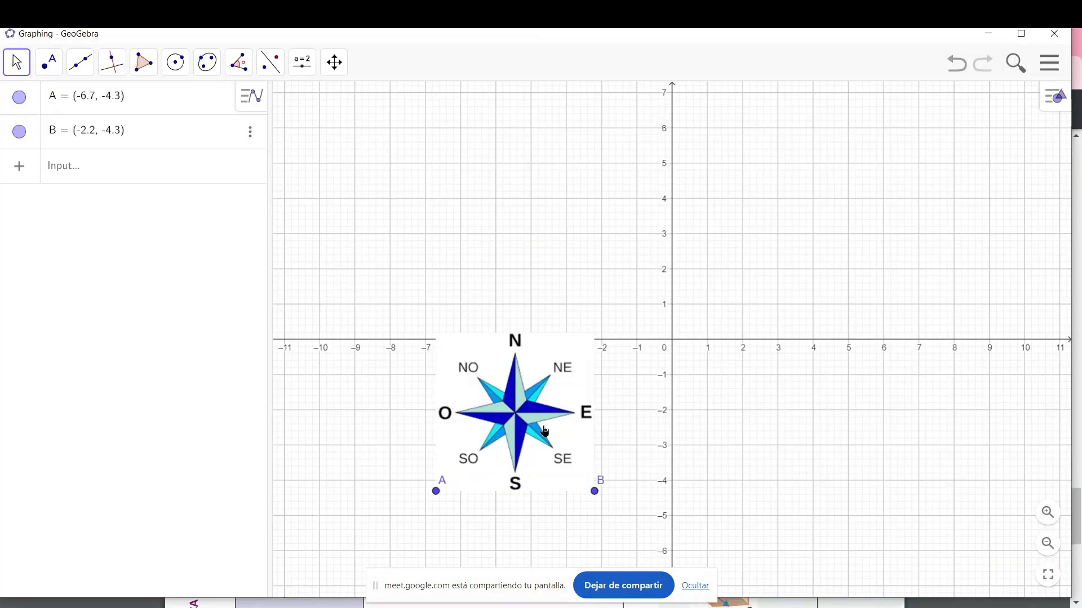
# - Move the compass rose image into the first quadrant and shrink it by bringing corner point A to about (7.35, 2.75)
pyautogui.moveTo(533, 423); pyautogui.dragTo(958, 175)
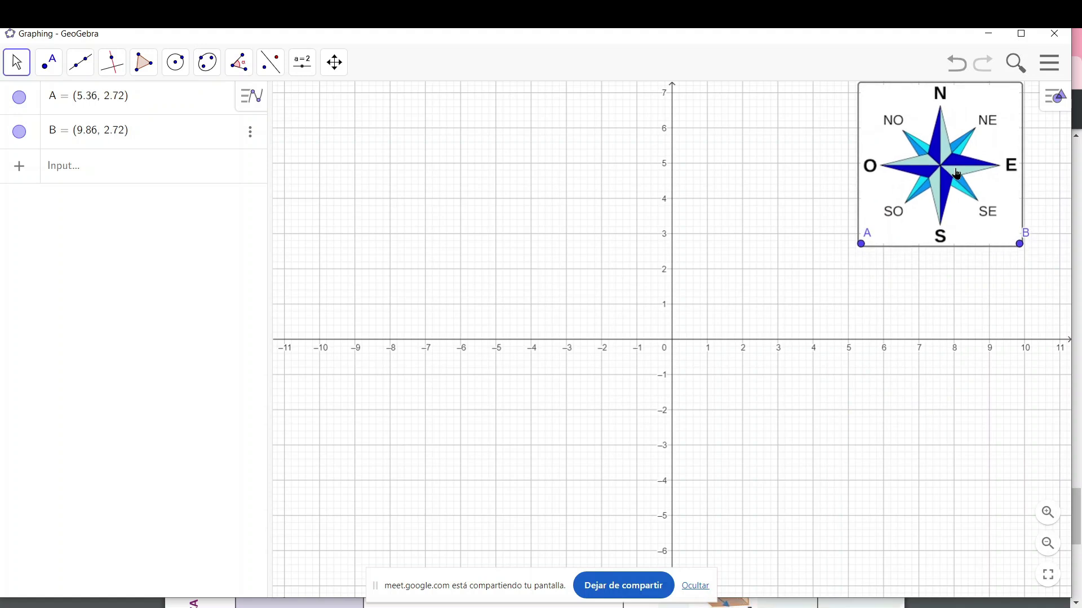
pyautogui.moveTo(863, 247); pyautogui.dragTo(933, 248)
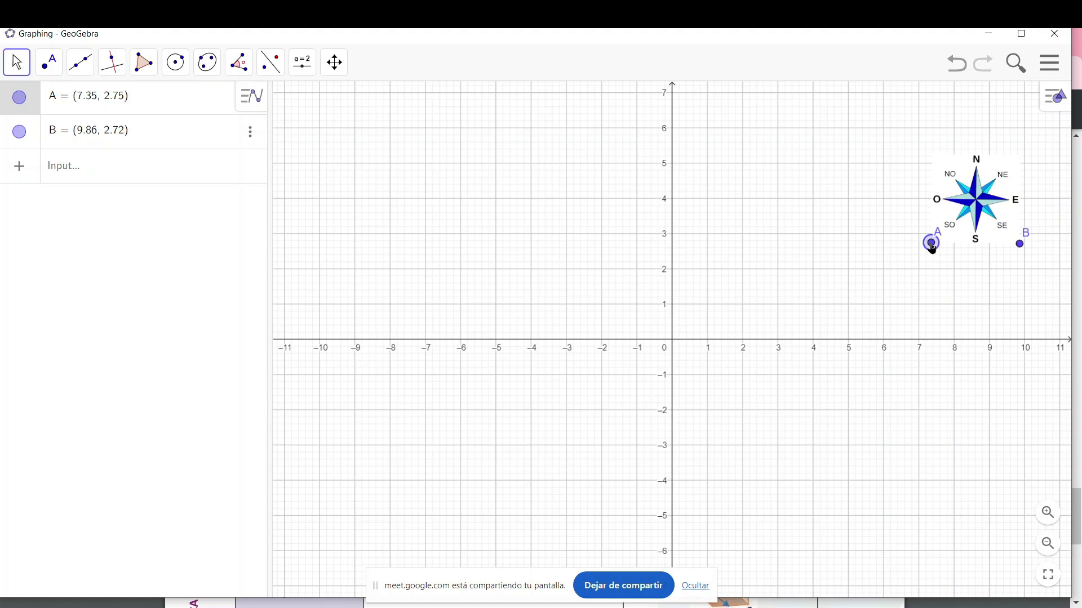
# - Lower the opacity of the compass rose image in its color settings, and close the settings
pyautogui.rightClick(962, 213)
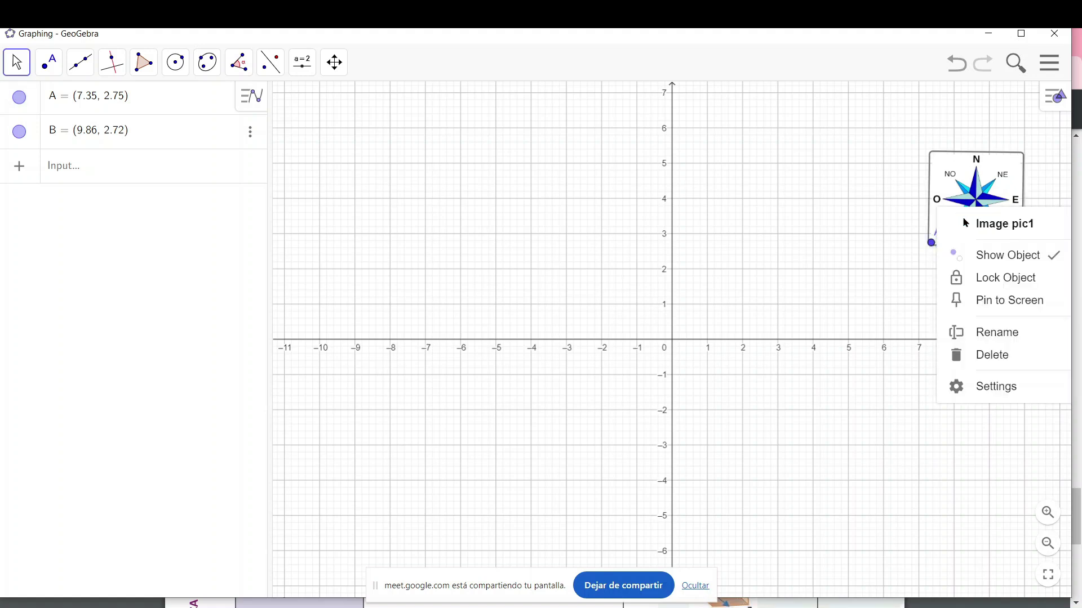
pyautogui.click(997, 389)
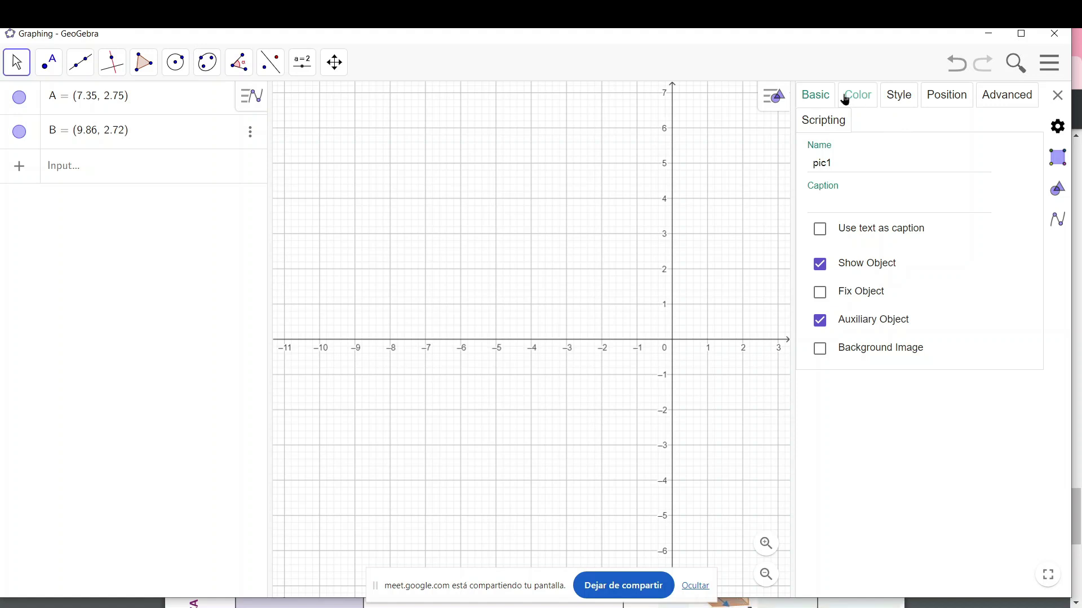
pyautogui.click(862, 97)
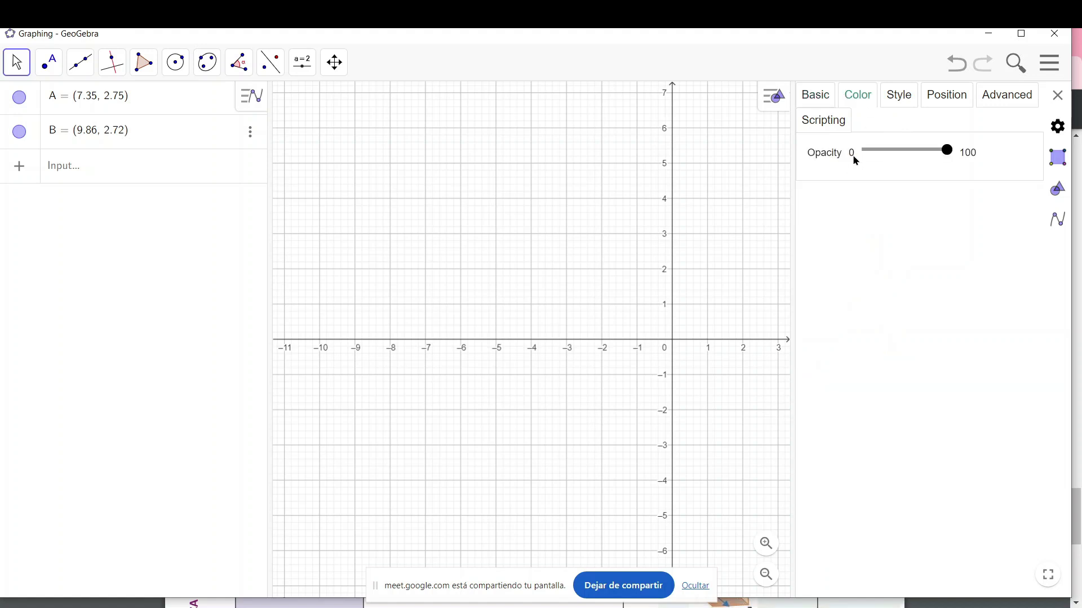
pyautogui.moveTo(945, 155); pyautogui.dragTo(918, 163)
pyautogui.click(1057, 95)
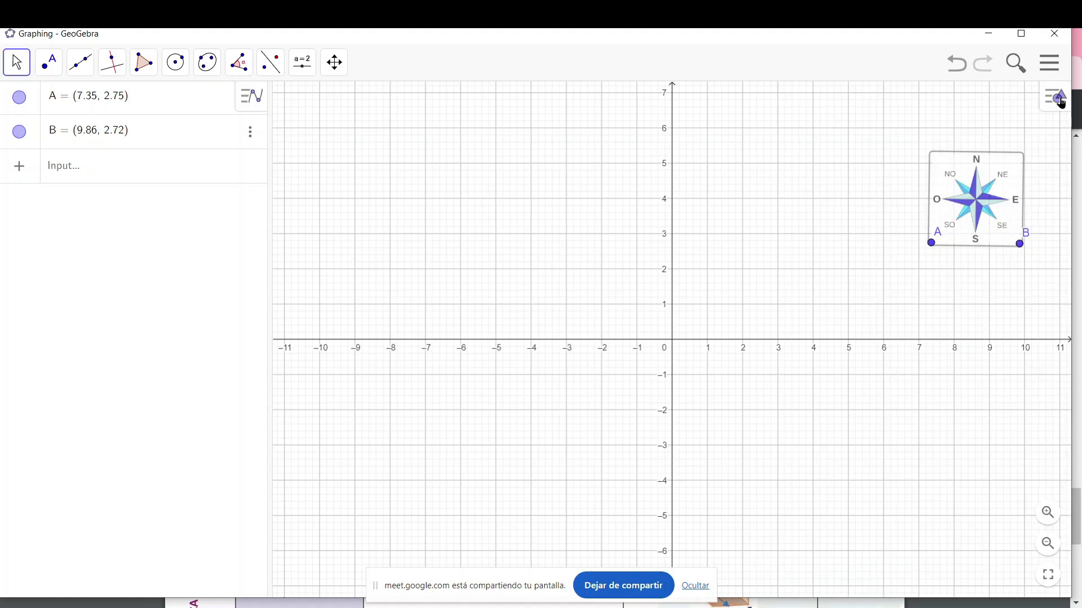
# - Reposition the compass rose with corners at about (6.67, 4.33) and (9.1, 4.4), and hide points A and B
pyautogui.moveTo(981, 210); pyautogui.dragTo(961, 164)
pyautogui.moveTo(912, 190); pyautogui.dragTo(909, 193)
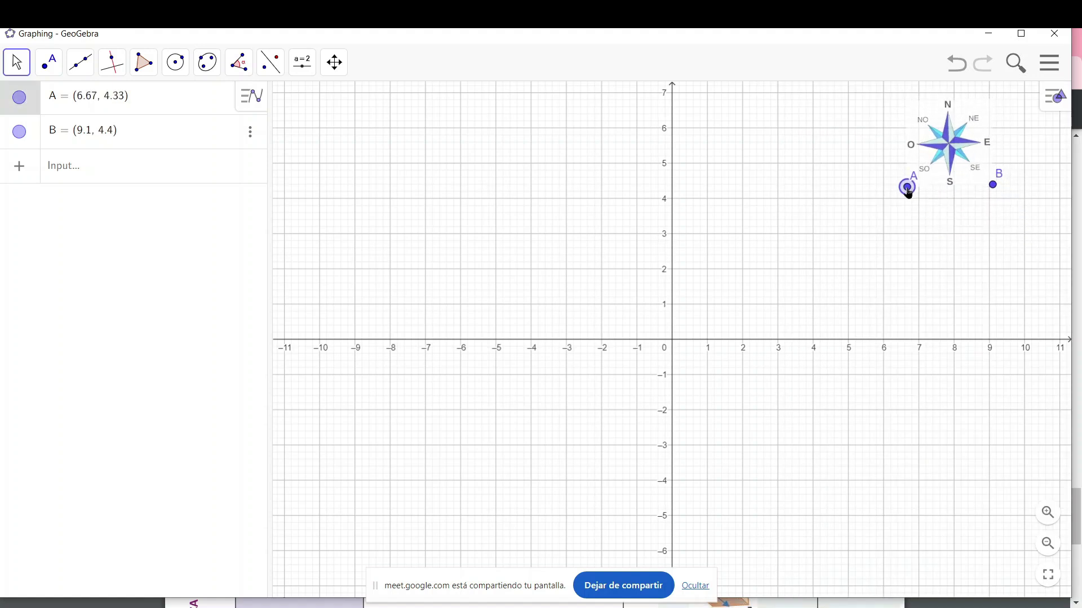
pyautogui.click(912, 224)
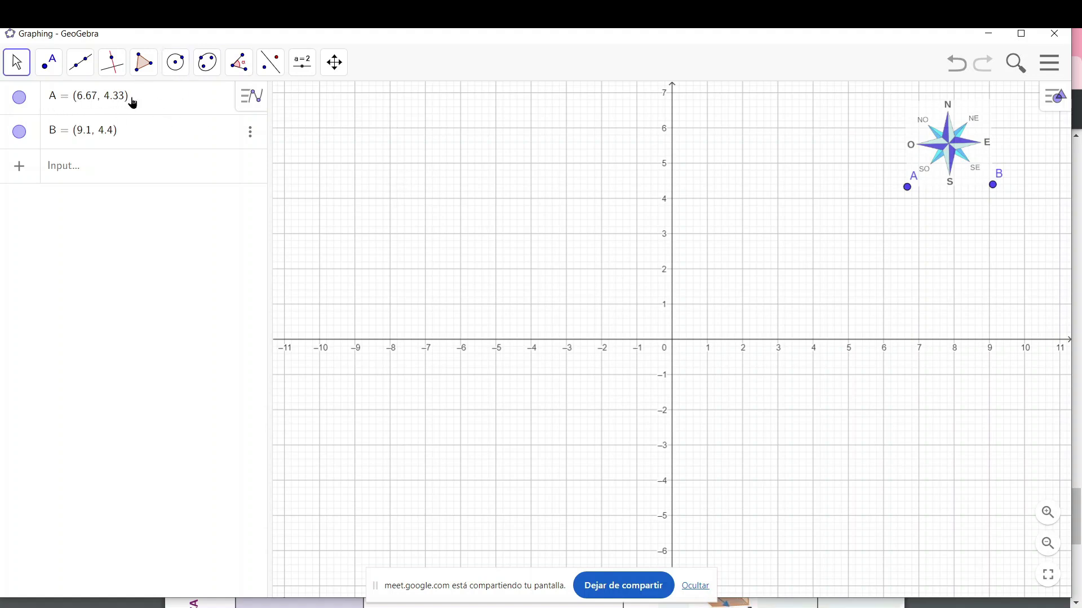
pyautogui.click(20, 99)
pyautogui.click(23, 133)
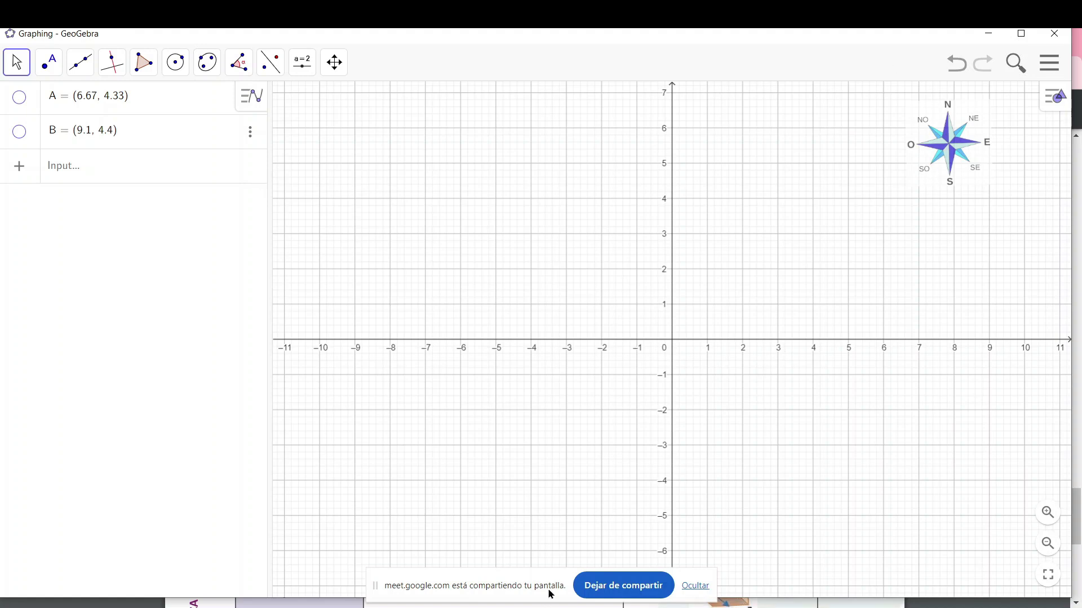
# - Switch to fisica_I.pdf in Chrome to review the compass rose vector exercises, and return to GeoGebra
pyautogui.moveTo(535, 604)
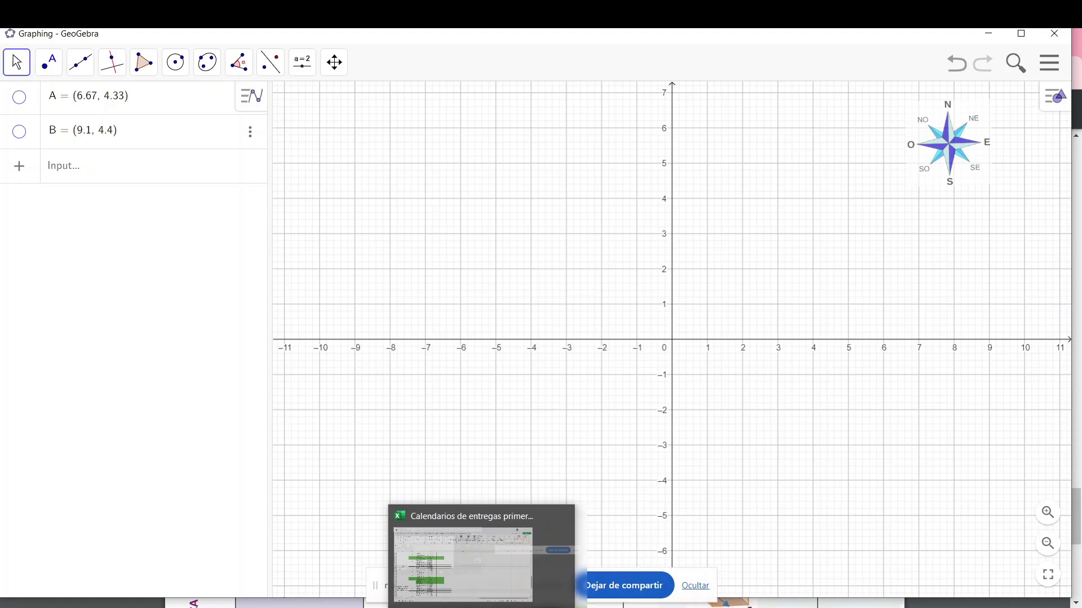
pyautogui.click(468, 602)
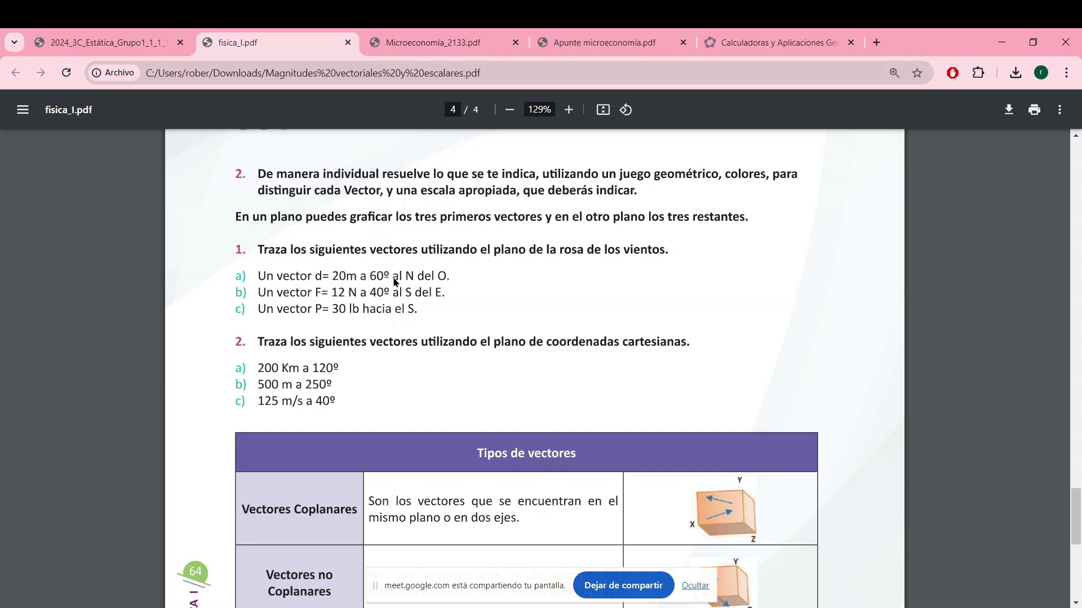
pyautogui.click(1003, 41)
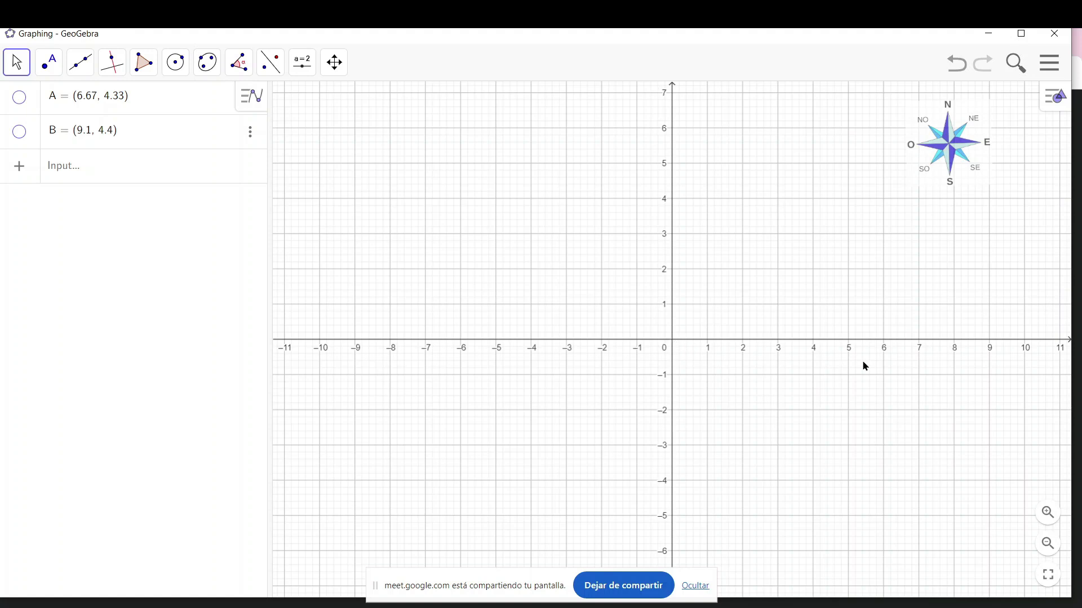
# - Add the scale text "u = 10 m" as a LaTeX formula and move it to about (2, 6) in the first quadrant
pyautogui.scroll(-7, 605, 495)
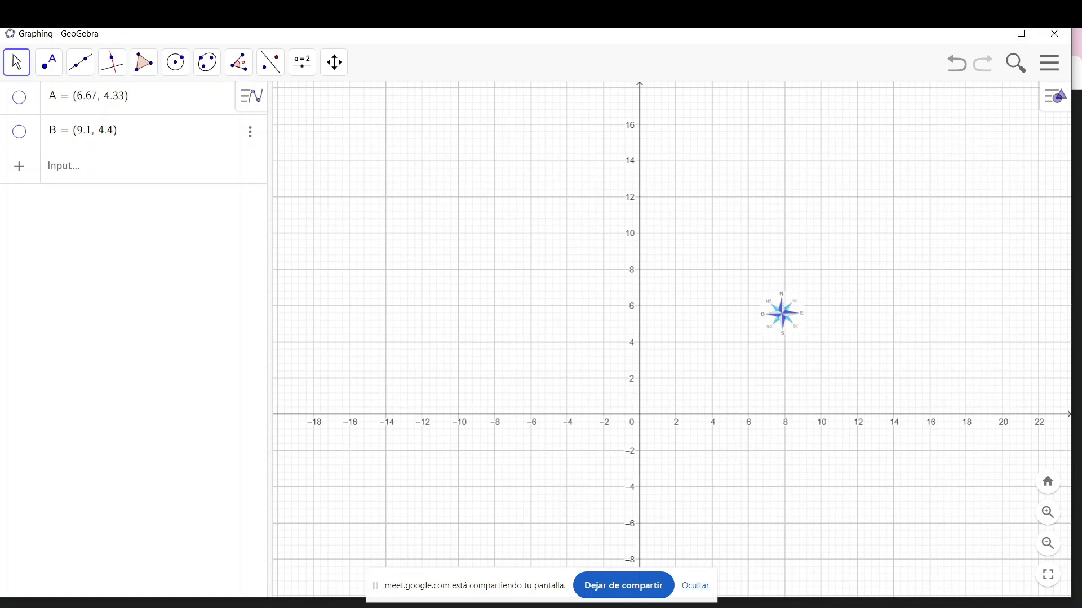
pyautogui.scroll(9, 641, 479)
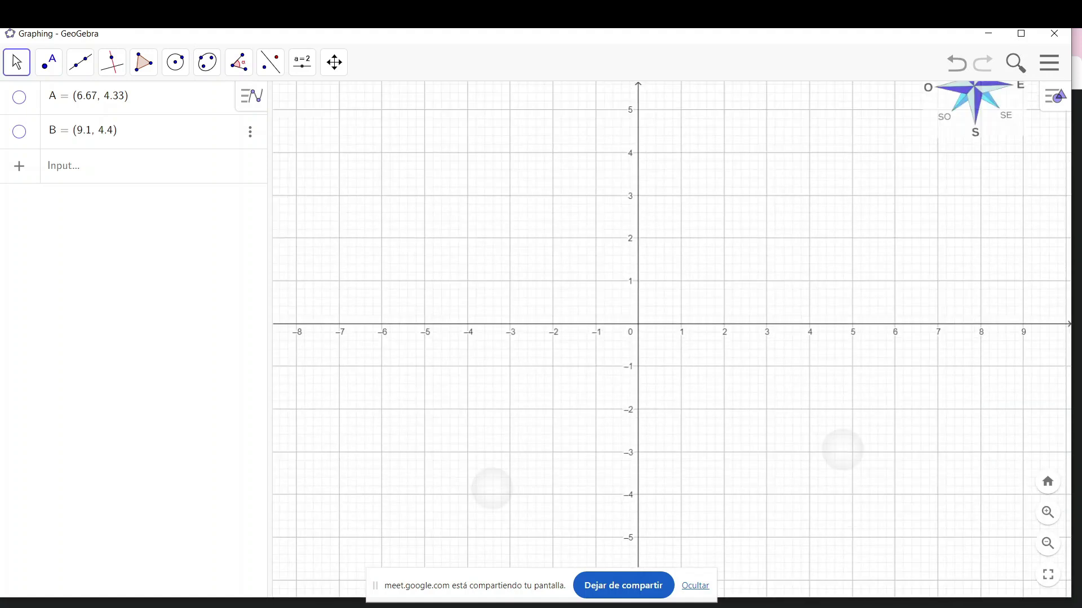
pyautogui.scroll(-2, 653, 476)
pyautogui.moveTo(500, 487); pyautogui.dragTo(501, 538)
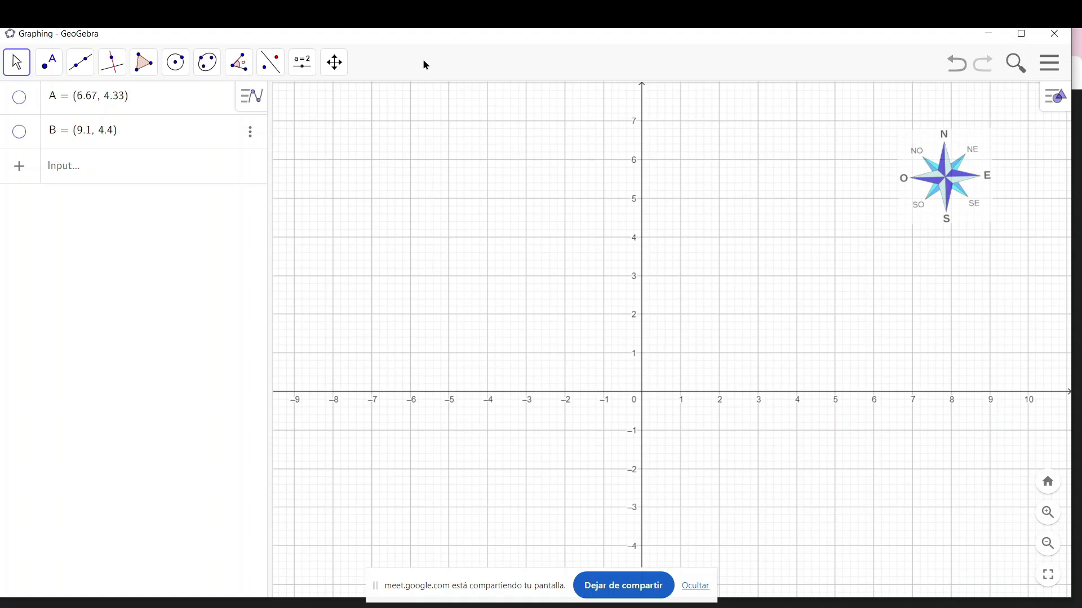
pyautogui.click(303, 66)
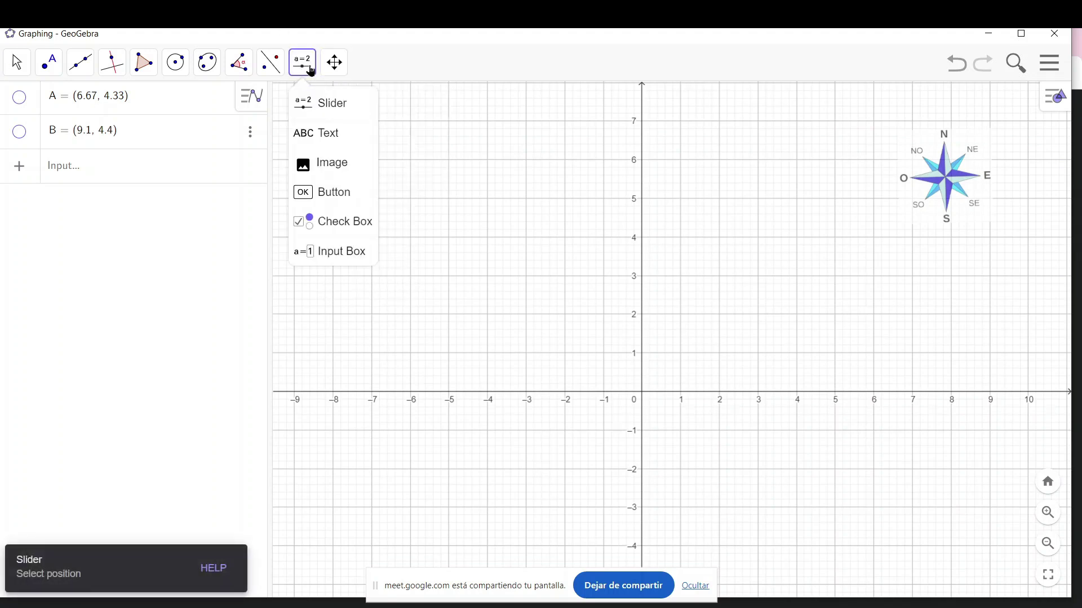
pyautogui.click(321, 136)
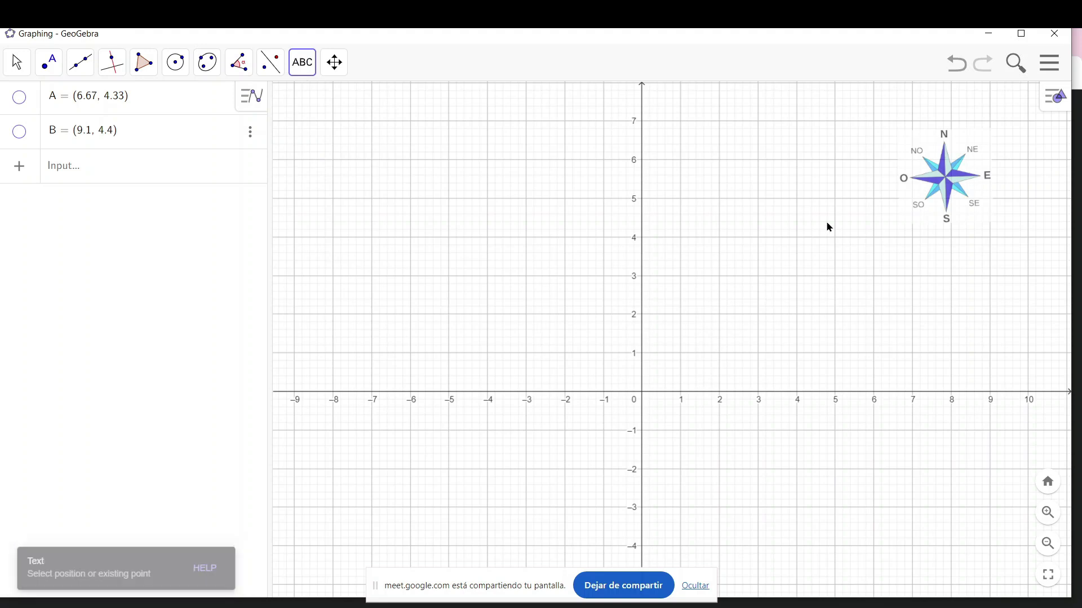
pyautogui.click(780, 253)
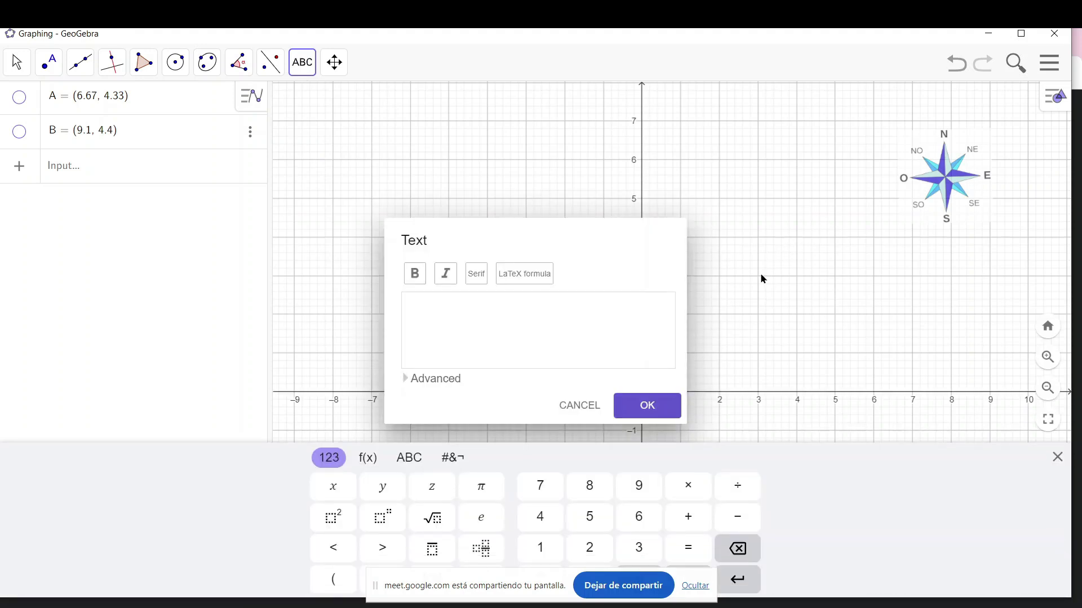
pyautogui.click(471, 345)
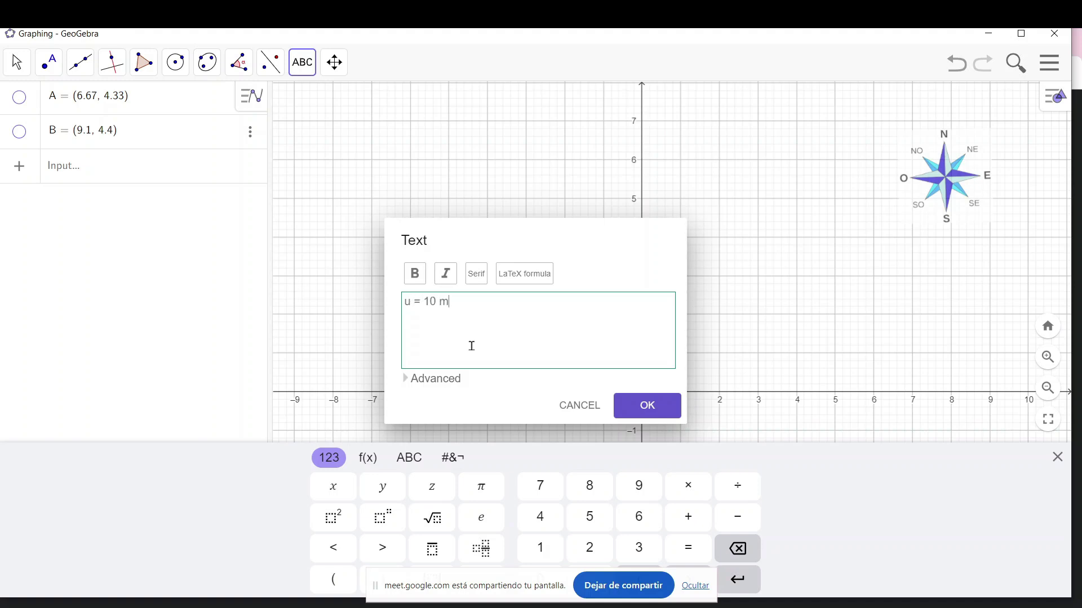
pyautogui.click(476, 274)
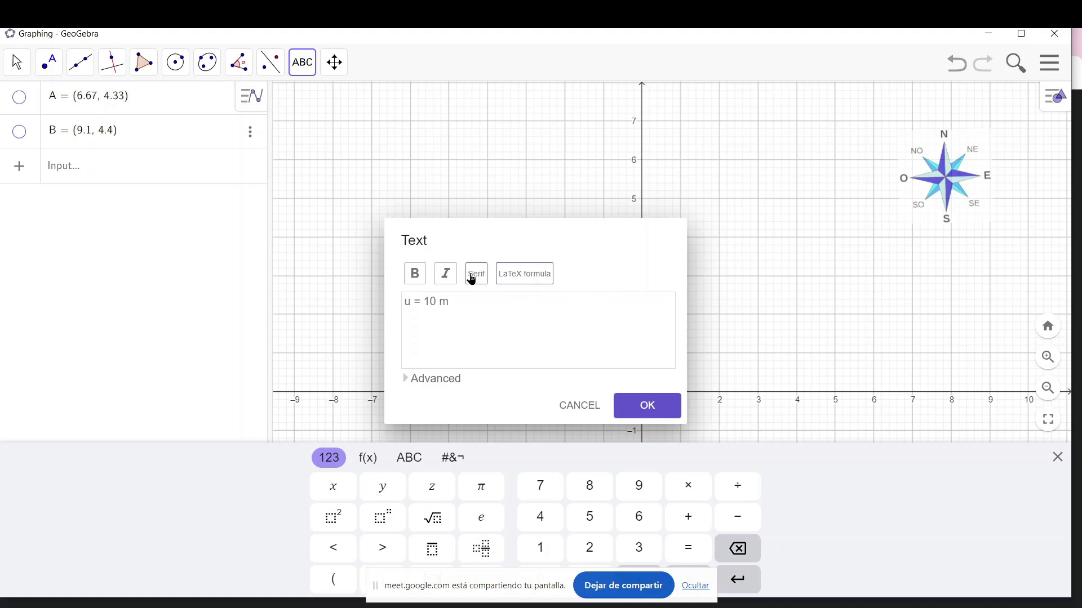
pyautogui.click(641, 398)
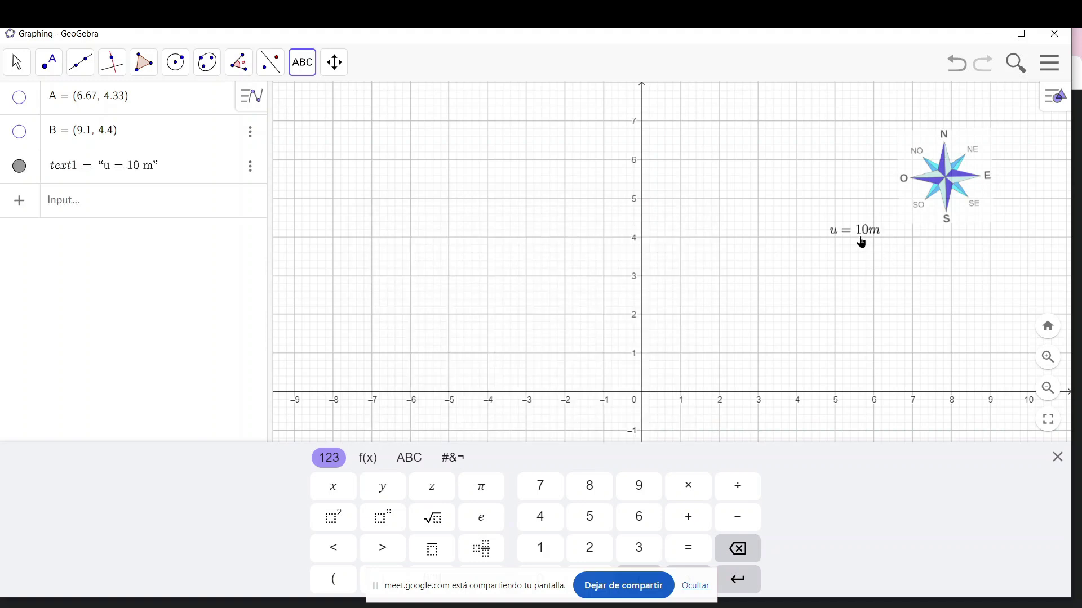
pyautogui.click(862, 241)
pyautogui.moveTo(862, 241); pyautogui.dragTo(733, 162)
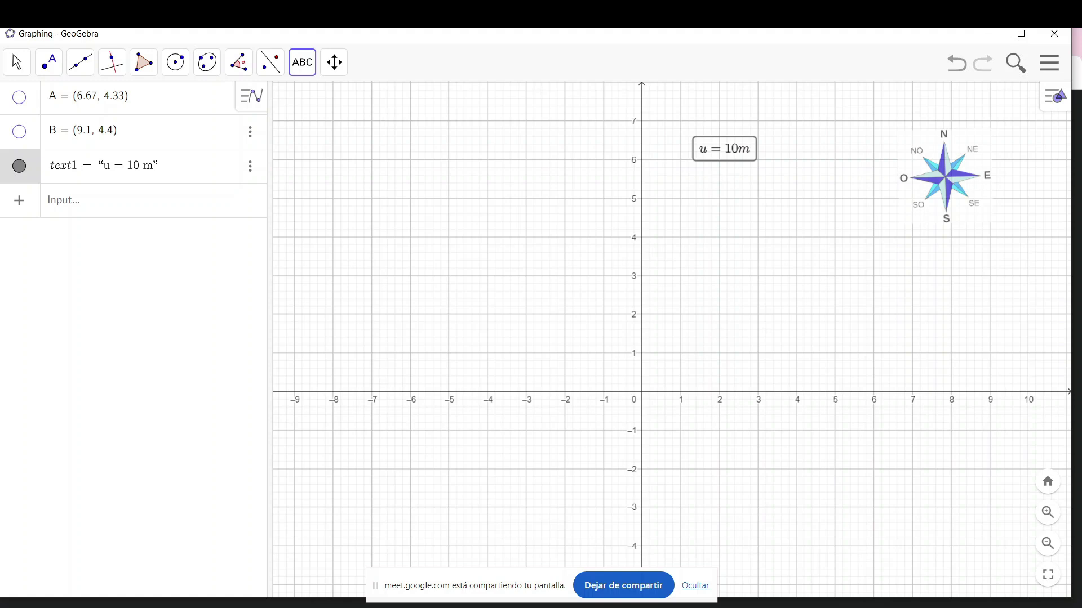
# - Check the magnitude of vector d in fisica_I.pdf in Chrome, and return to the GeoGebra graph
pyautogui.moveTo(524, 605)
pyautogui.click(479, 566)
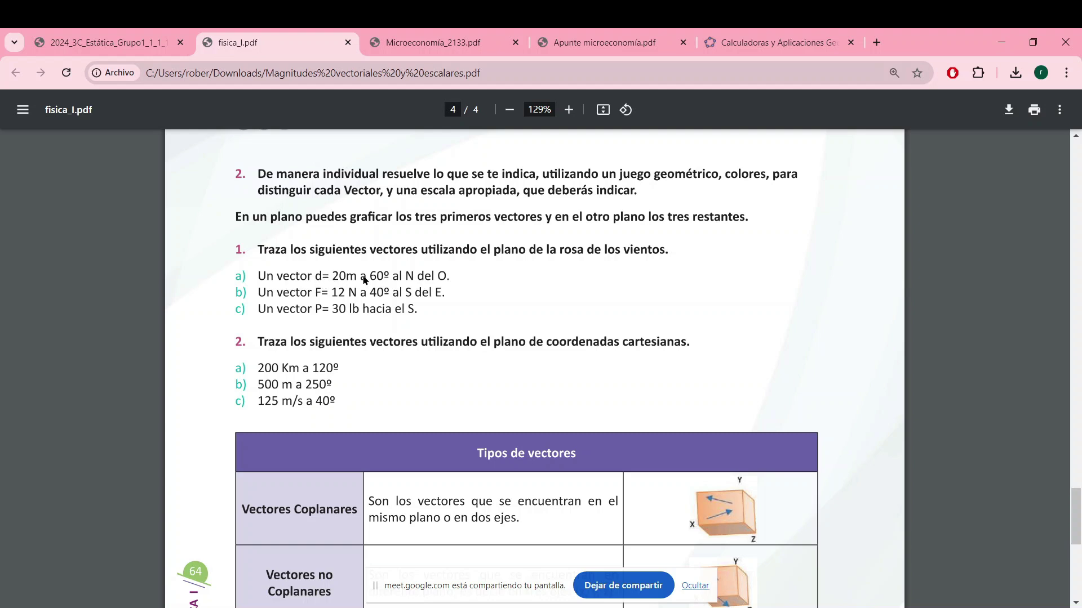
pyautogui.click(1001, 40)
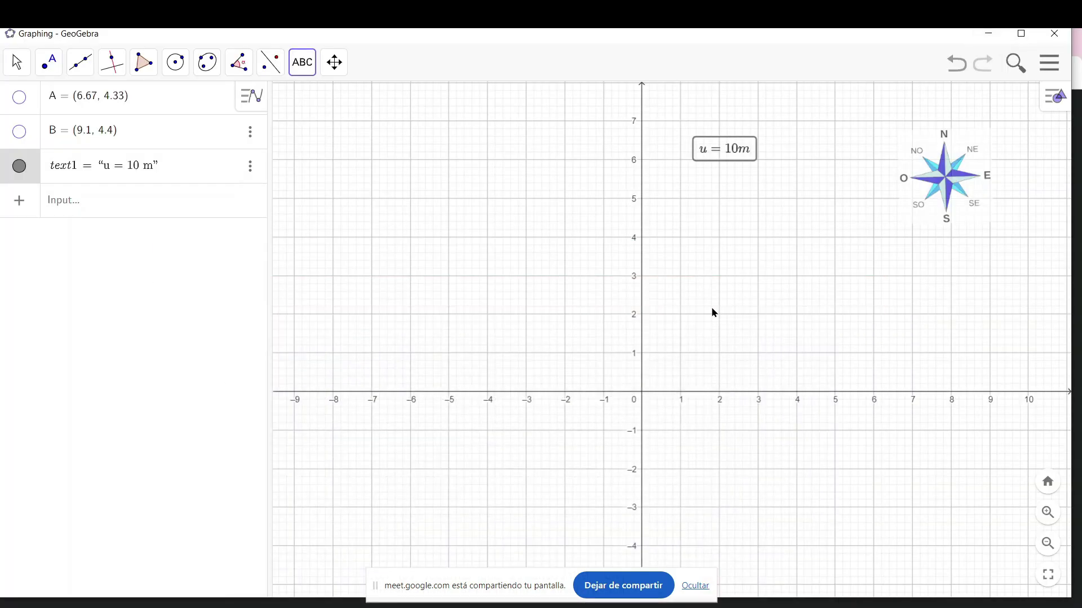
# - Draw a segment along the x-axis from the origin to (2, 0)
pyautogui.click(94, 65)
pyautogui.click(104, 131)
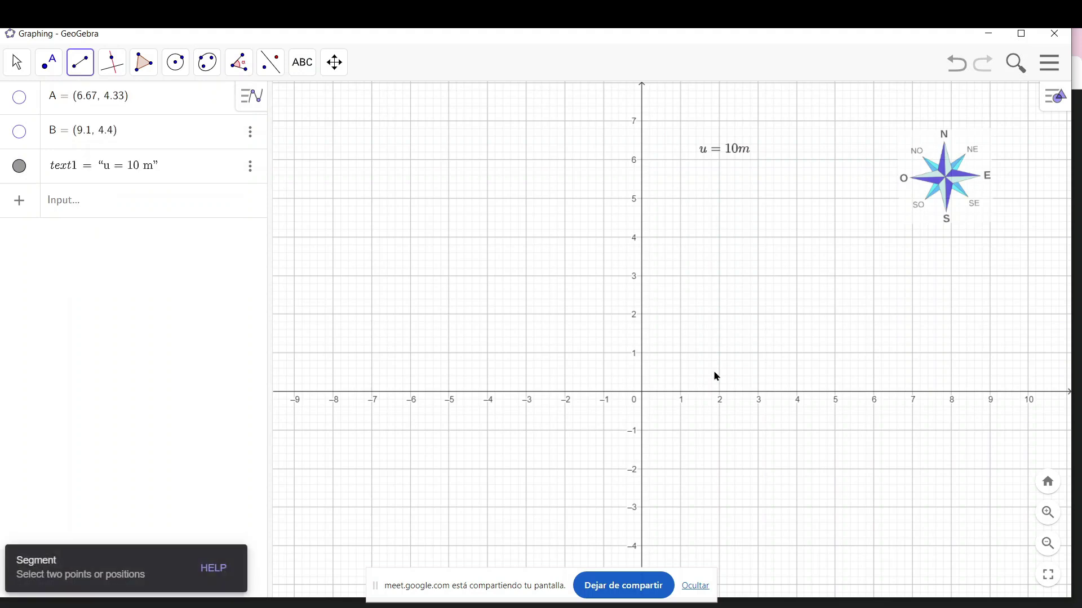
pyautogui.click(644, 397)
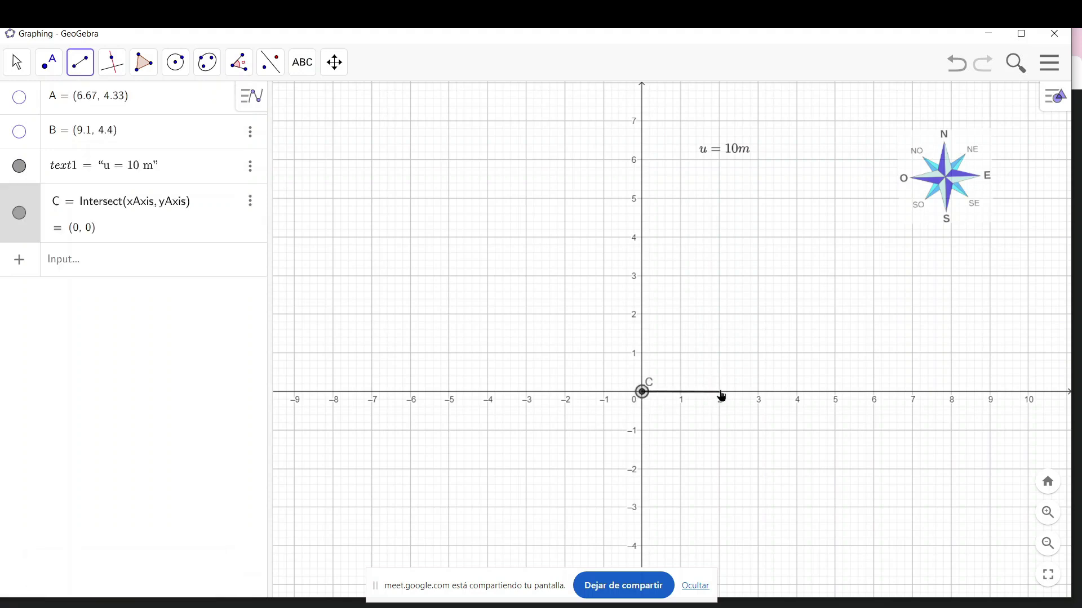
pyautogui.click(720, 393)
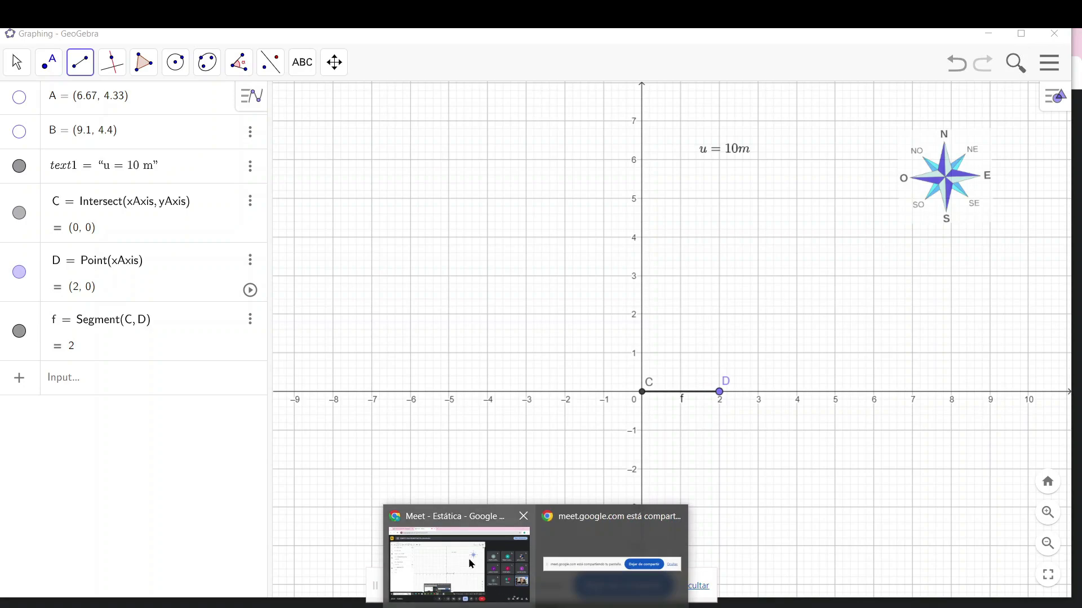
# - Reopen fisica_I.pdf in Chrome to read the direction of vector d, and go back to GeoGebra
pyautogui.click(468, 558)
pyautogui.click(468, 558)
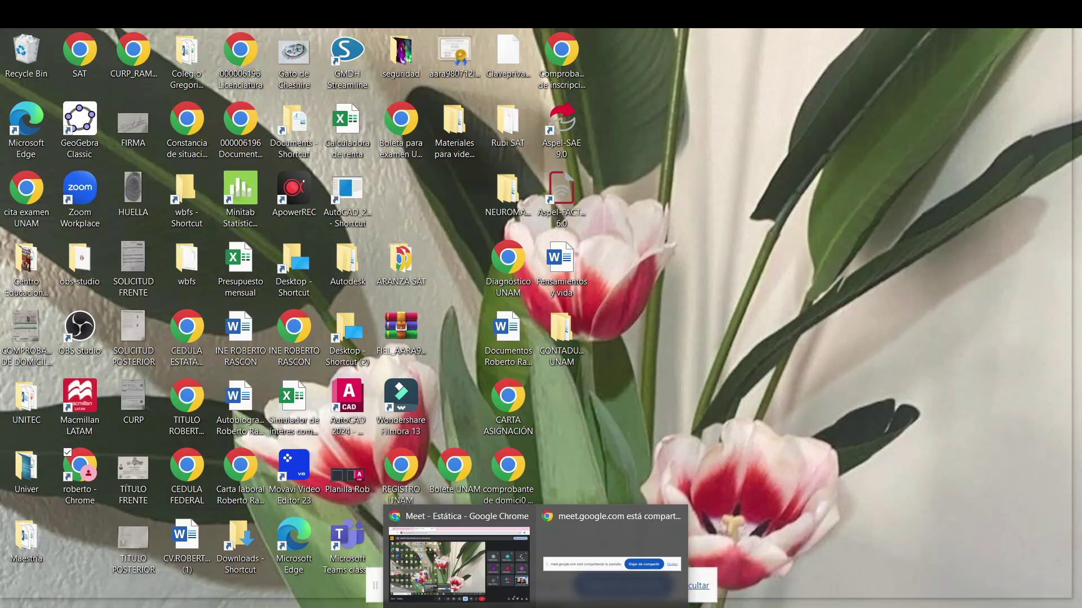
pyautogui.click(507, 607)
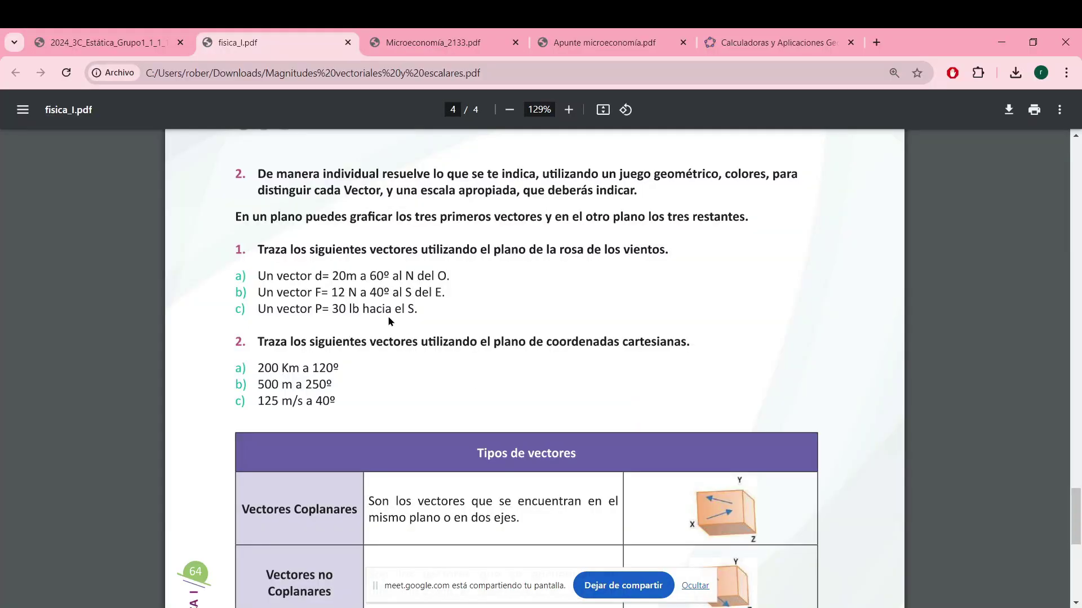
pyautogui.click(1002, 44)
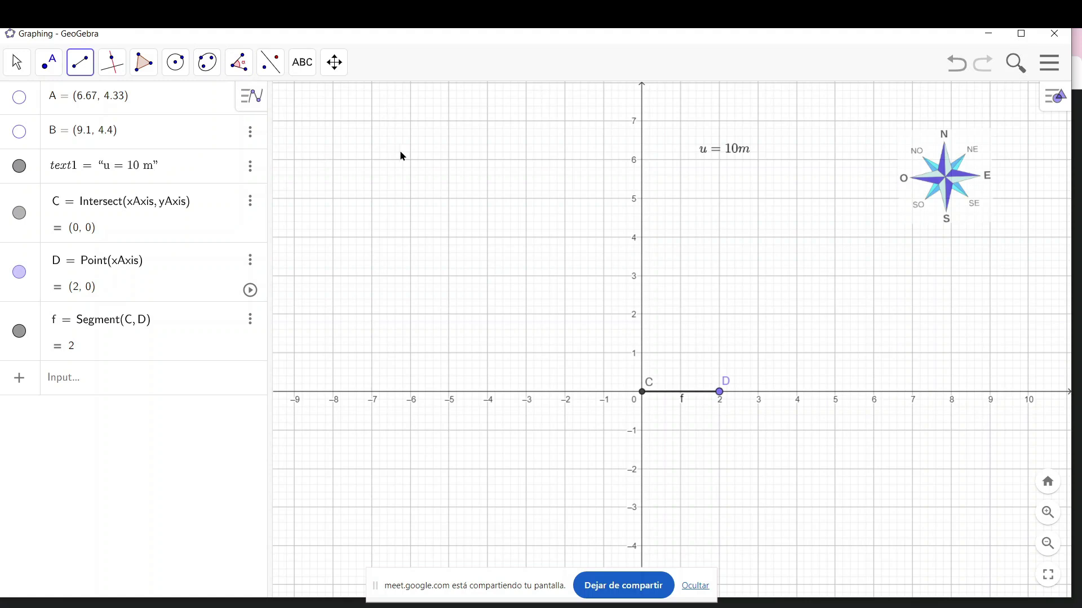
# - Construct a counterclockwise angle of 120° with Angle with Given Size, using D as the leg point and C as the vertex
pyautogui.click(239, 71)
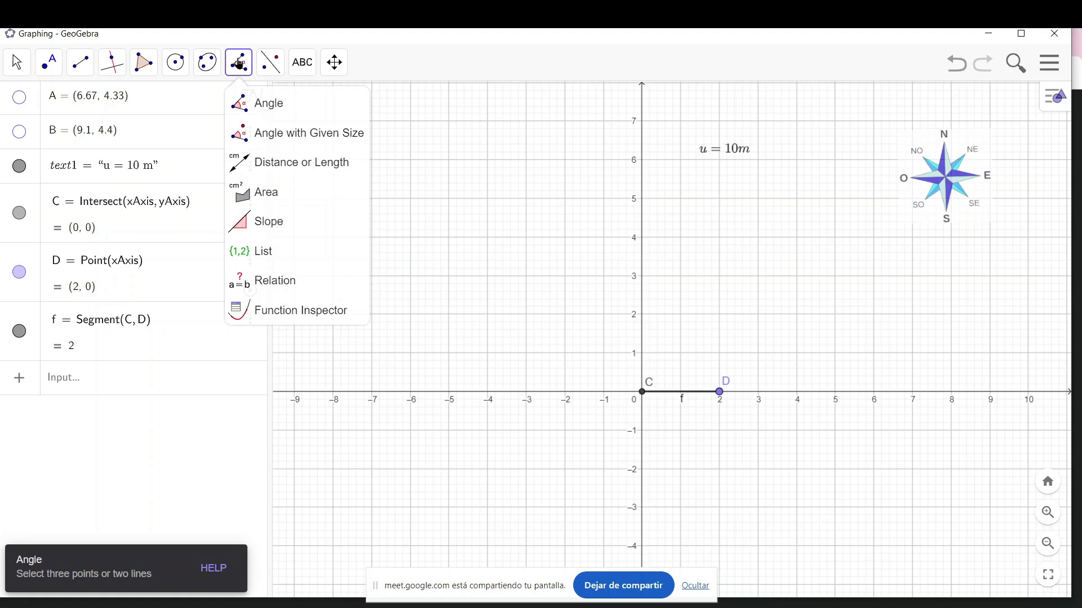
pyautogui.click(272, 140)
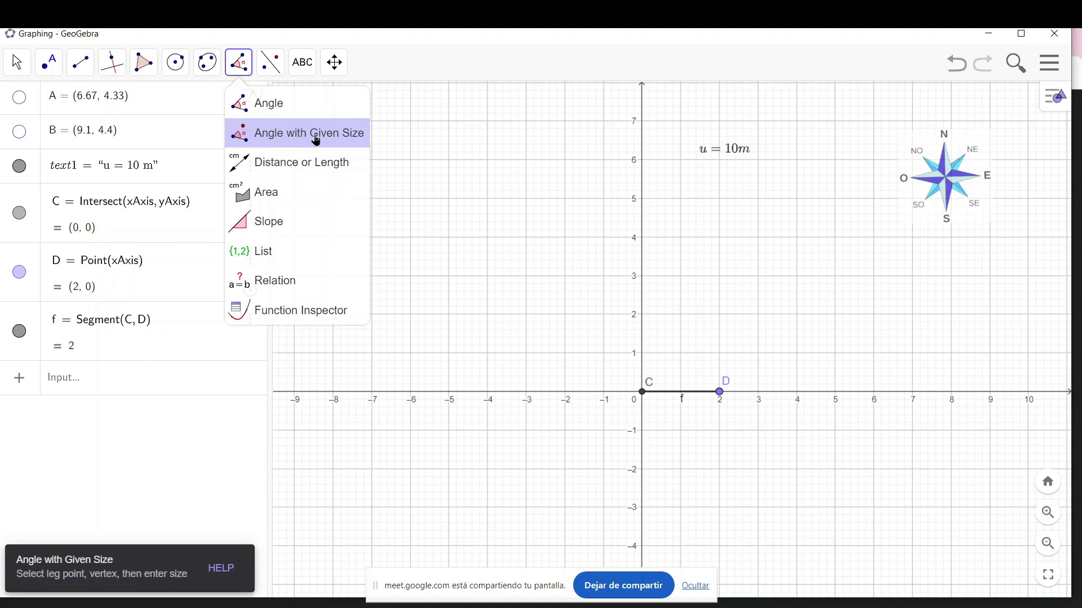
pyautogui.click(298, 142)
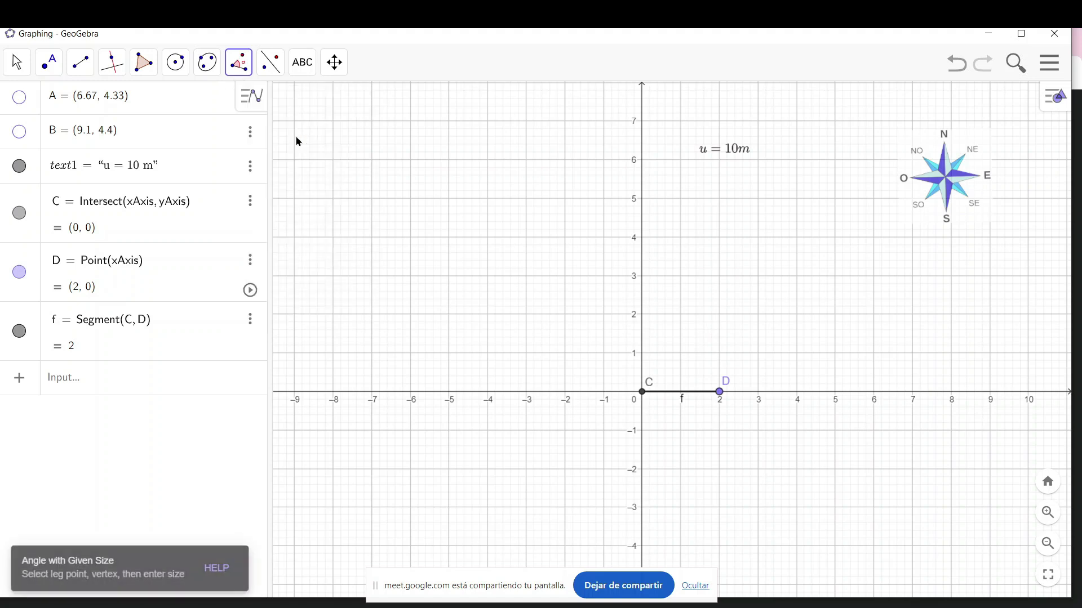
pyautogui.click(720, 393)
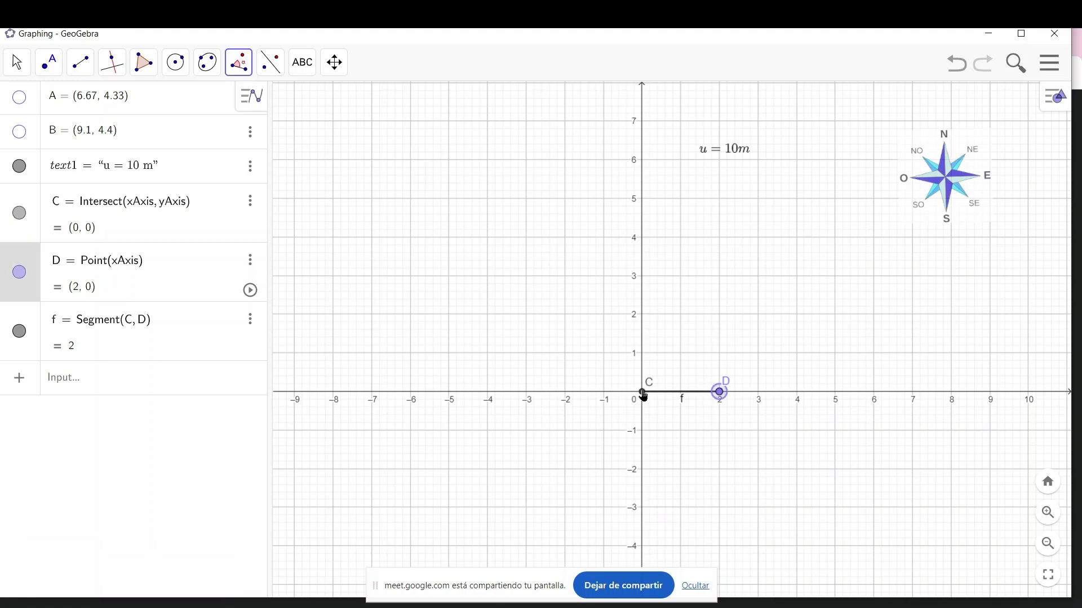
pyautogui.click(643, 393)
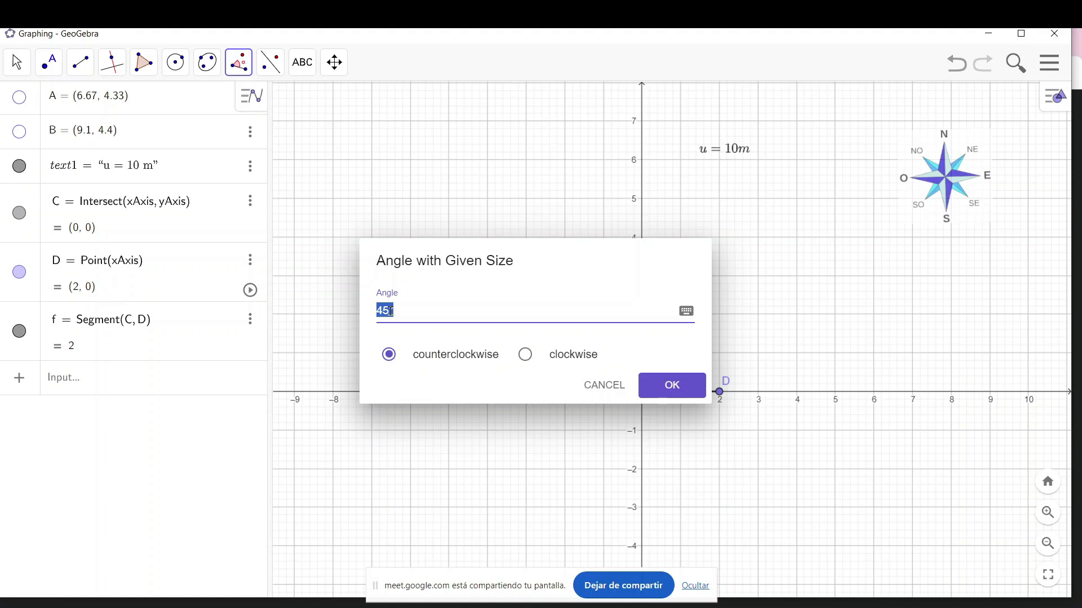
pyautogui.click(390, 312)
pyautogui.press('BackSpace')
pyautogui.press('BackSpace')
pyautogui.write('120')
pyautogui.press('Return')
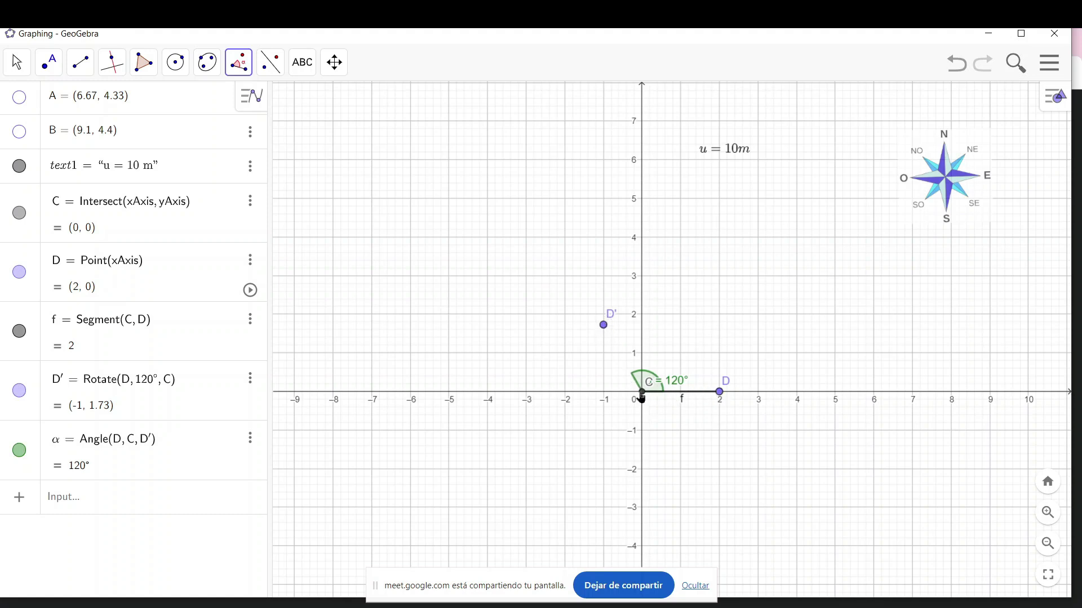
# - Draw a segment from the origin point C to the rotated point D'
pyautogui.click(78, 66)
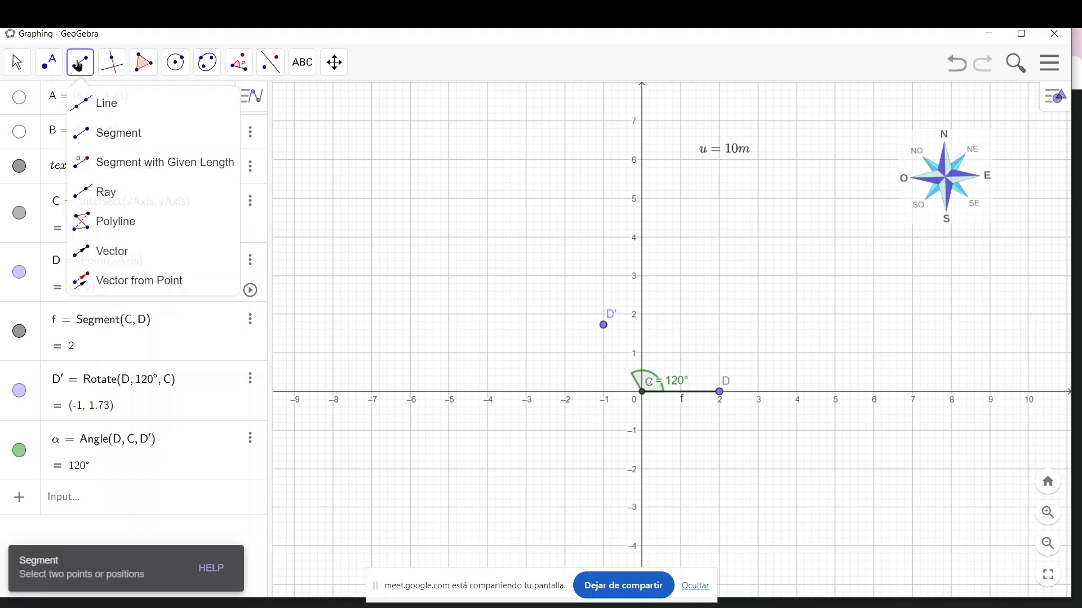
pyautogui.click(112, 130)
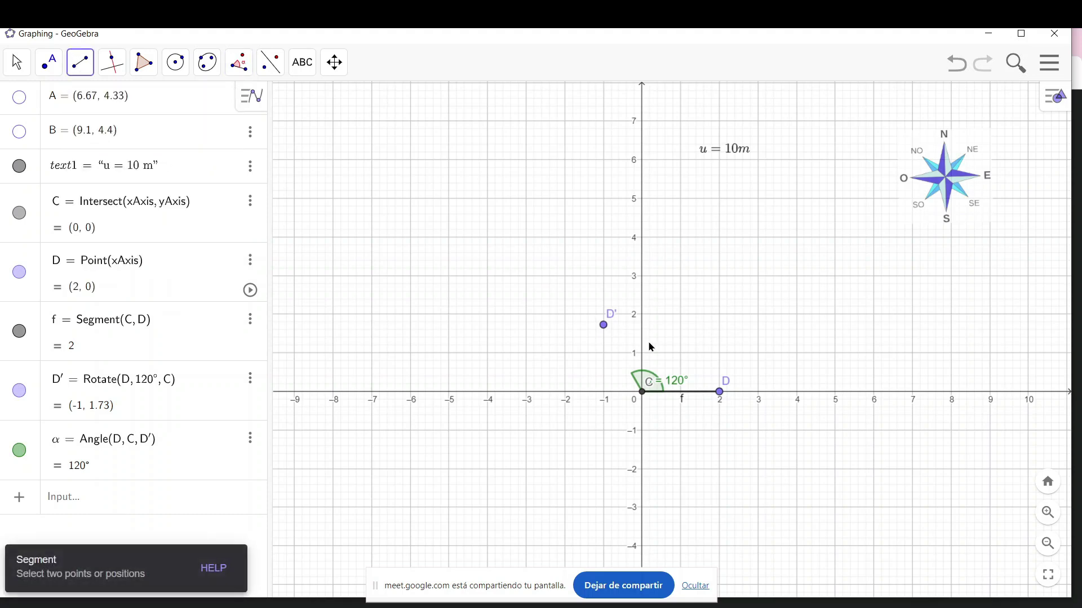
pyautogui.click(643, 395)
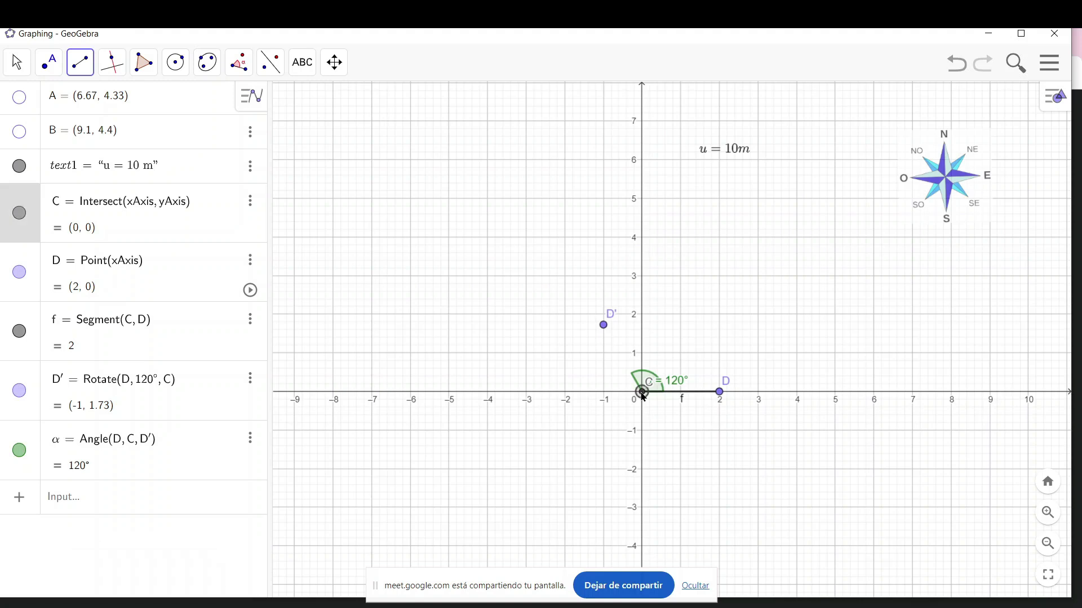
pyautogui.click(604, 327)
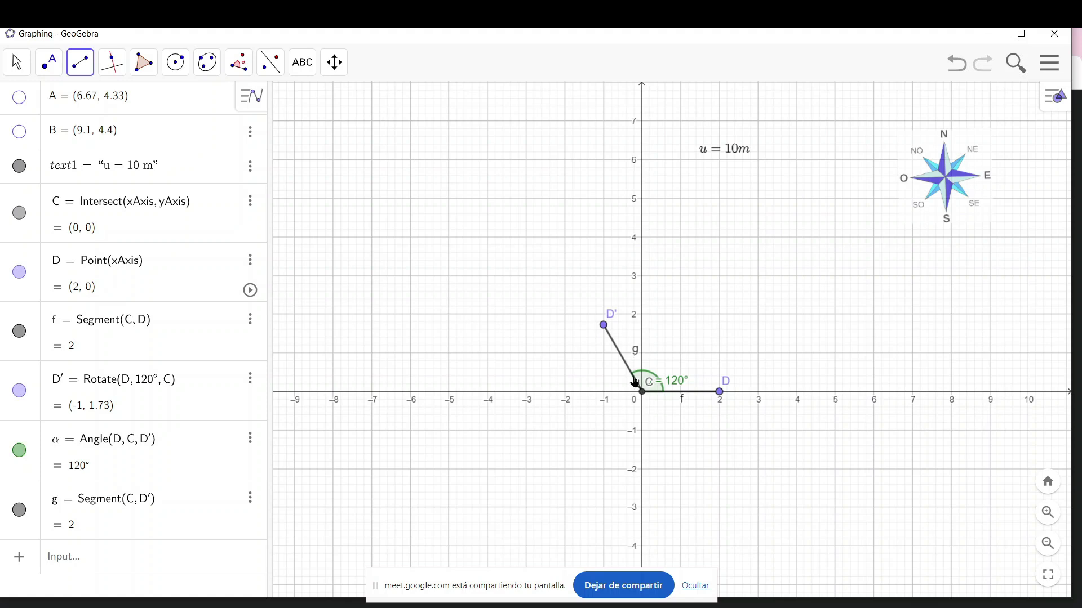
# - Add a distance measurement label between points C and D', and return to the Move tool
pyautogui.click(239, 65)
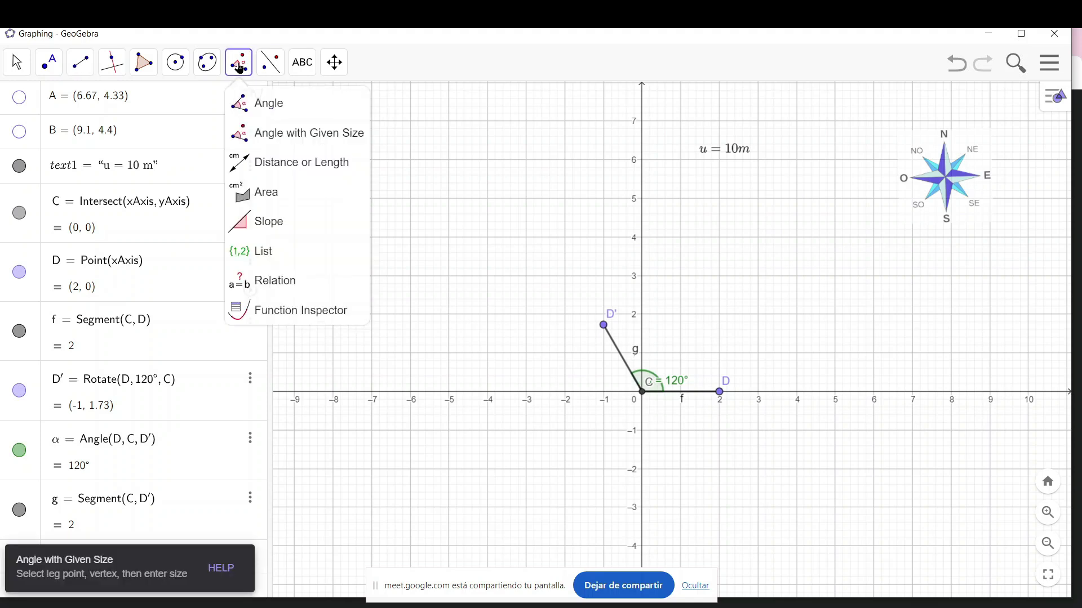
pyautogui.click(280, 163)
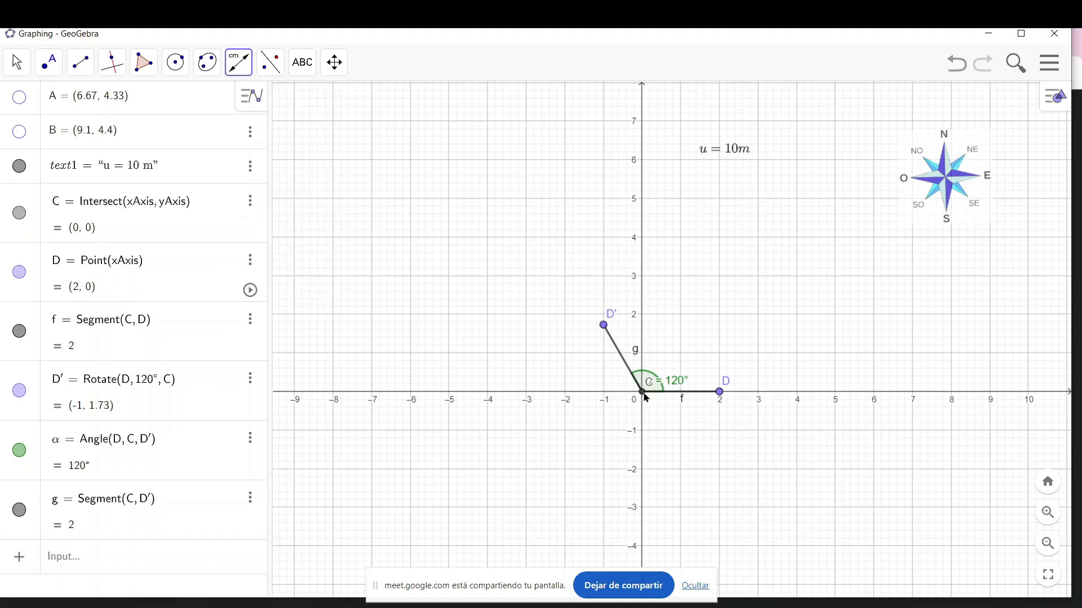
pyautogui.click(642, 393)
pyautogui.click(604, 328)
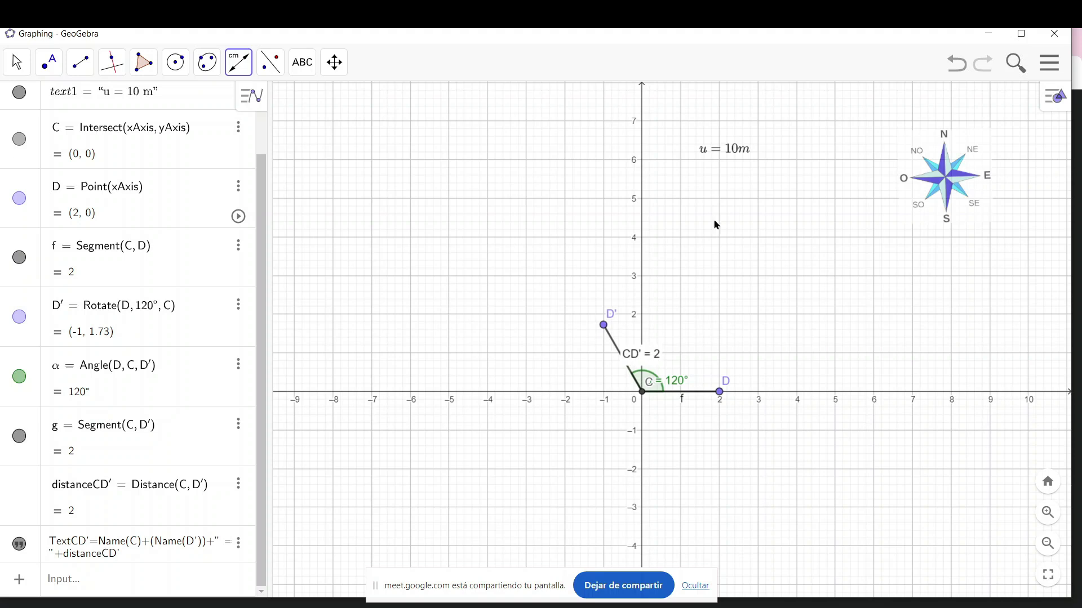
pyautogui.click(13, 67)
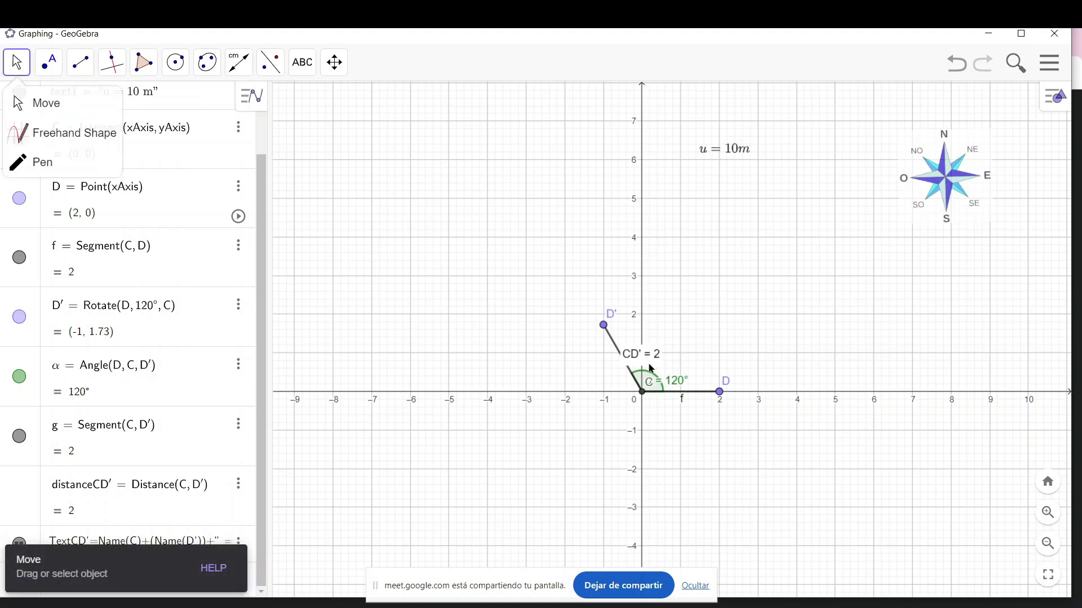
# - Move the CD' distance label clear of the angle mark, and draw a segment from C to (-2.5, 0) on the x-axis
pyautogui.moveTo(652, 355); pyautogui.dragTo(676, 349)
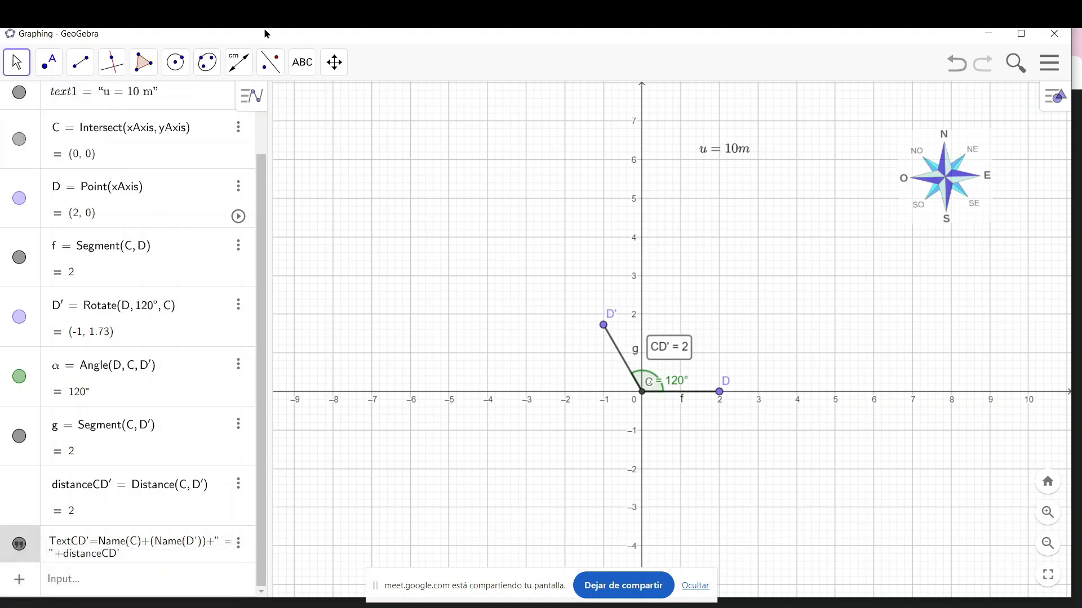
pyautogui.click(240, 68)
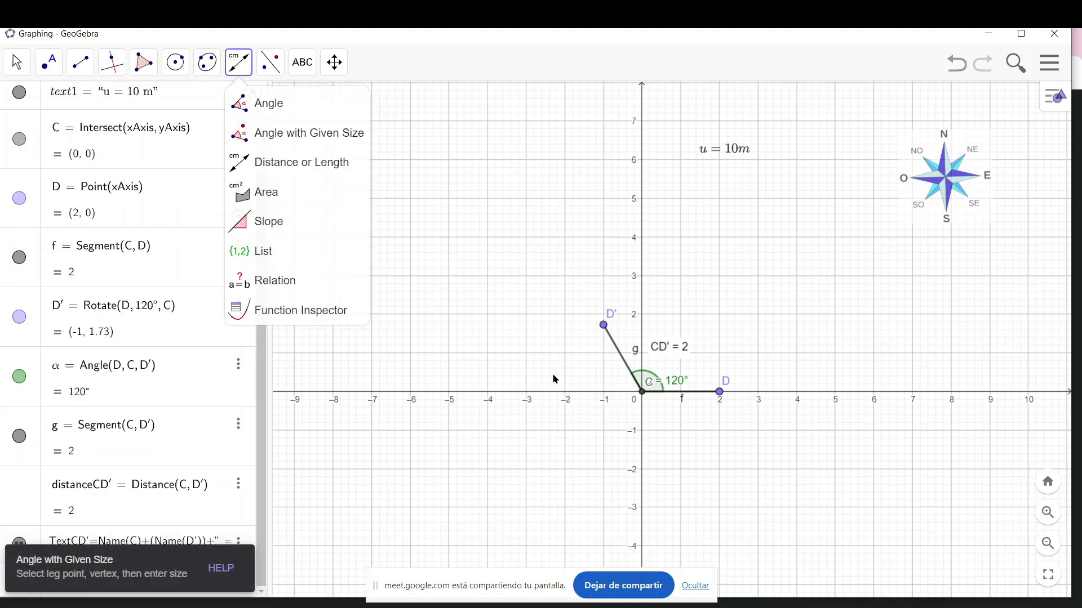
pyautogui.click(85, 70)
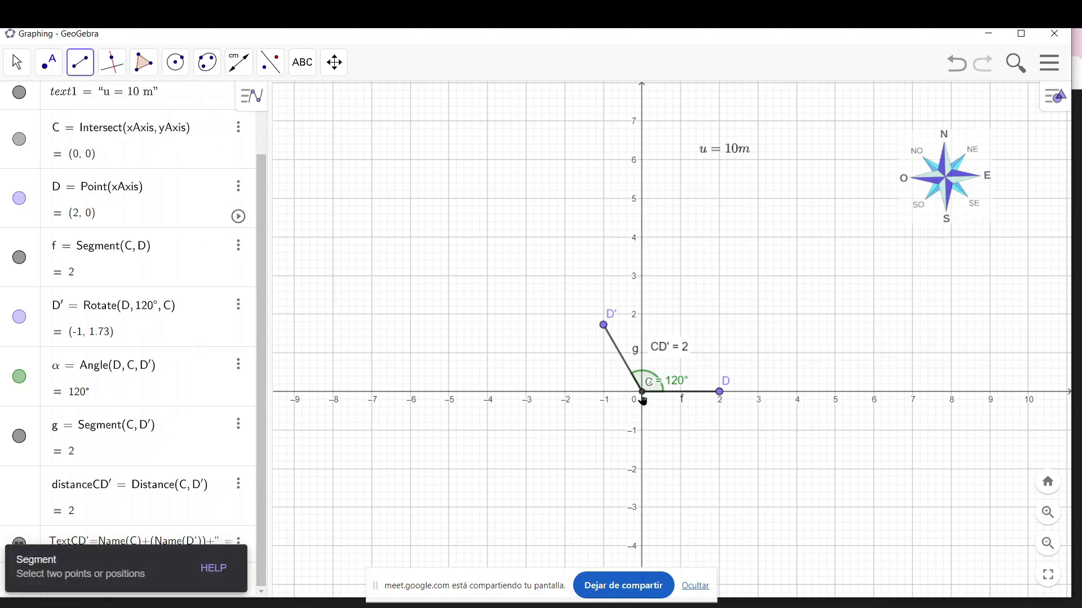
pyautogui.click(546, 395)
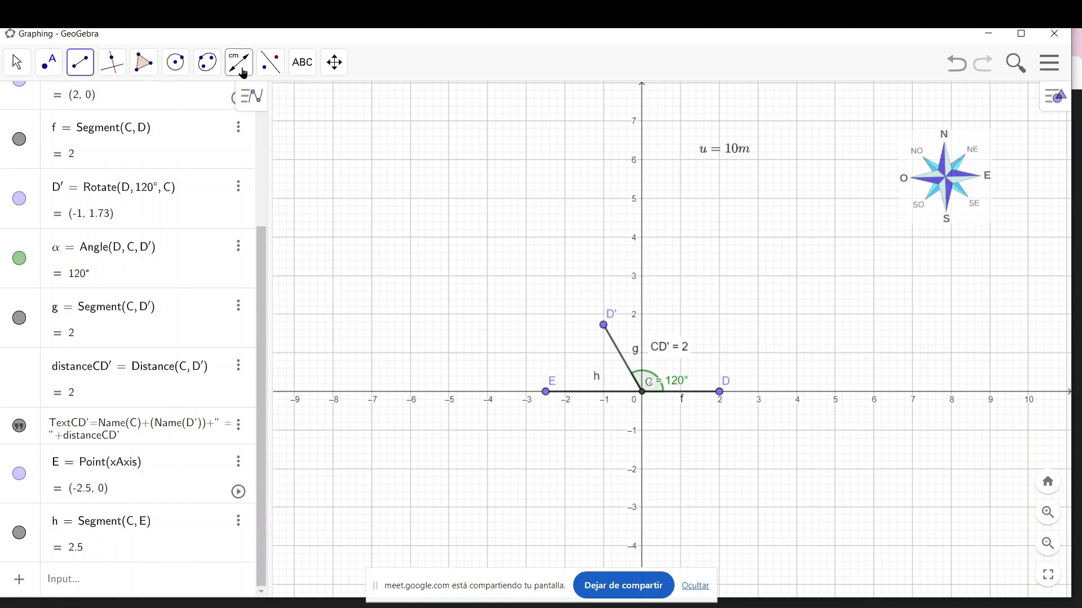
pyautogui.click(244, 63)
pyautogui.click(242, 103)
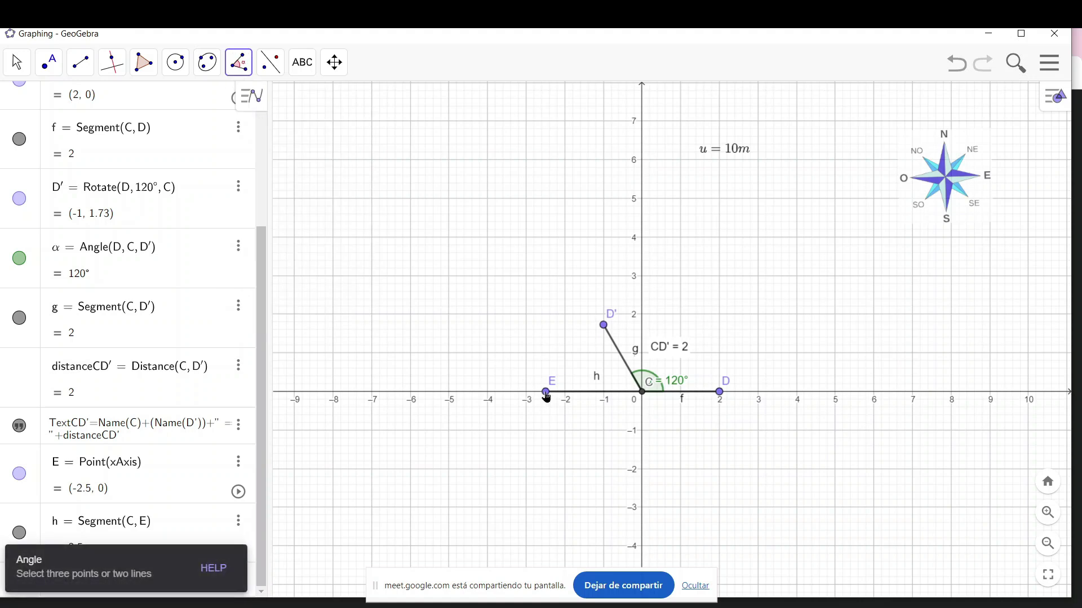
pyautogui.click(546, 392)
pyautogui.click(643, 391)
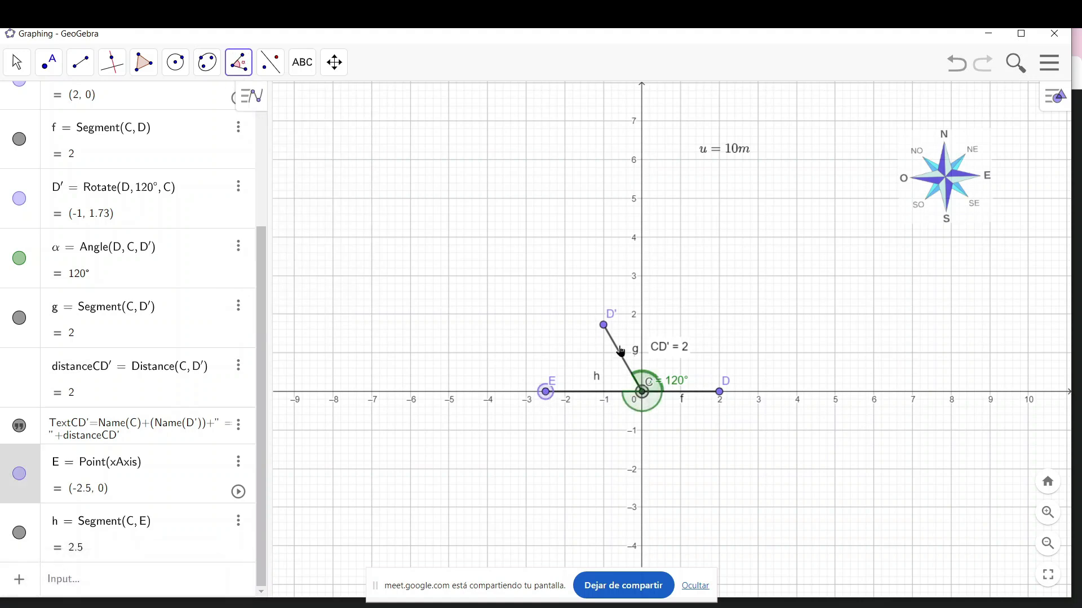
pyautogui.press('Escape')
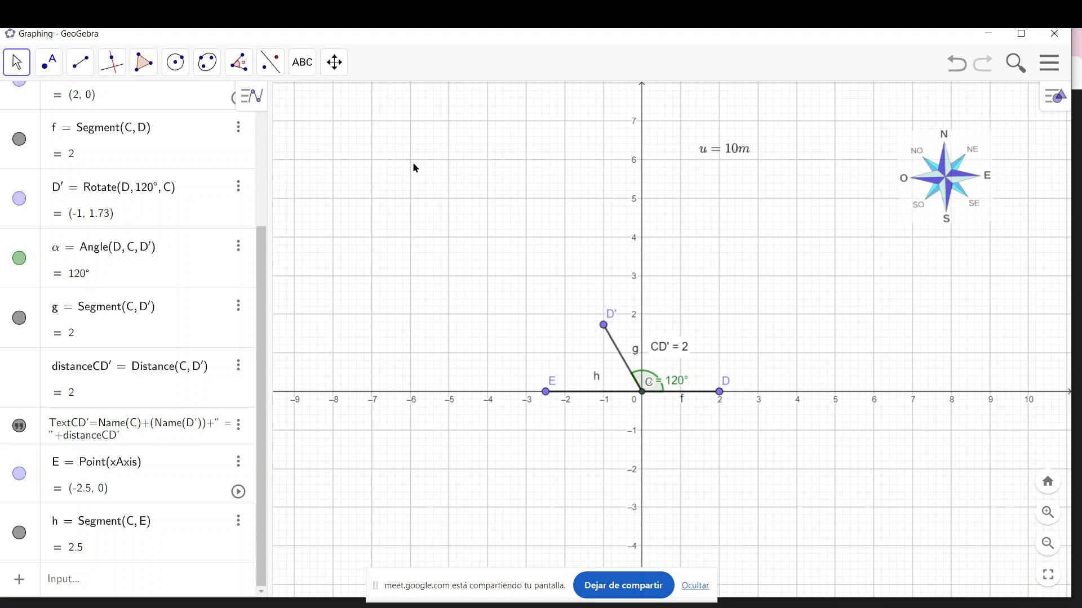
# - Measure the angle from D' to E with vertex C, and place its label beside the arc above the negative x-axis
pyautogui.click(238, 66)
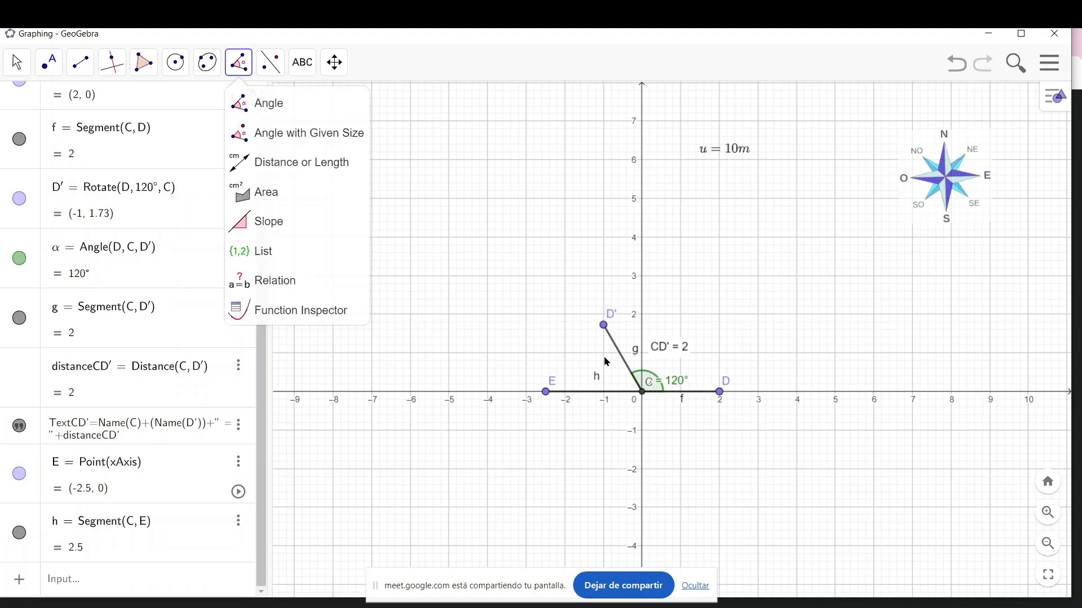
pyautogui.click(603, 325)
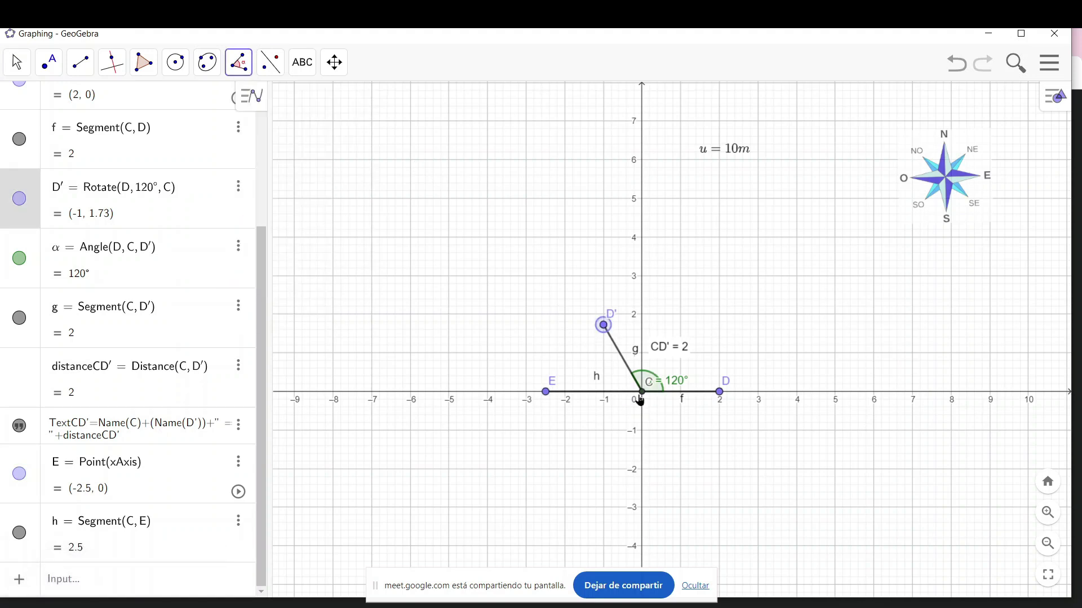
pyautogui.click(641, 392)
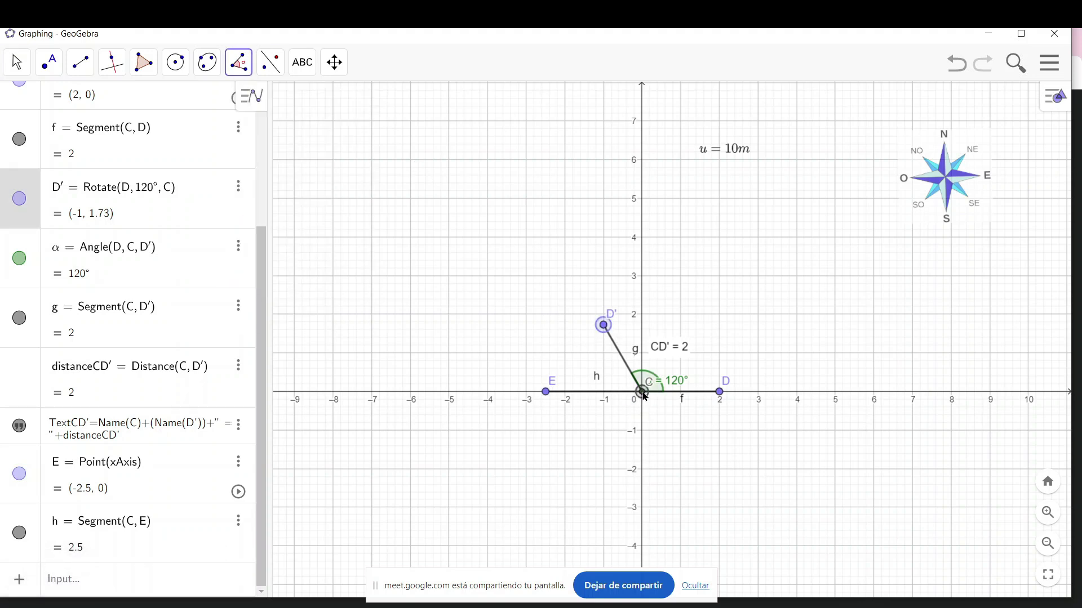
pyautogui.click(545, 393)
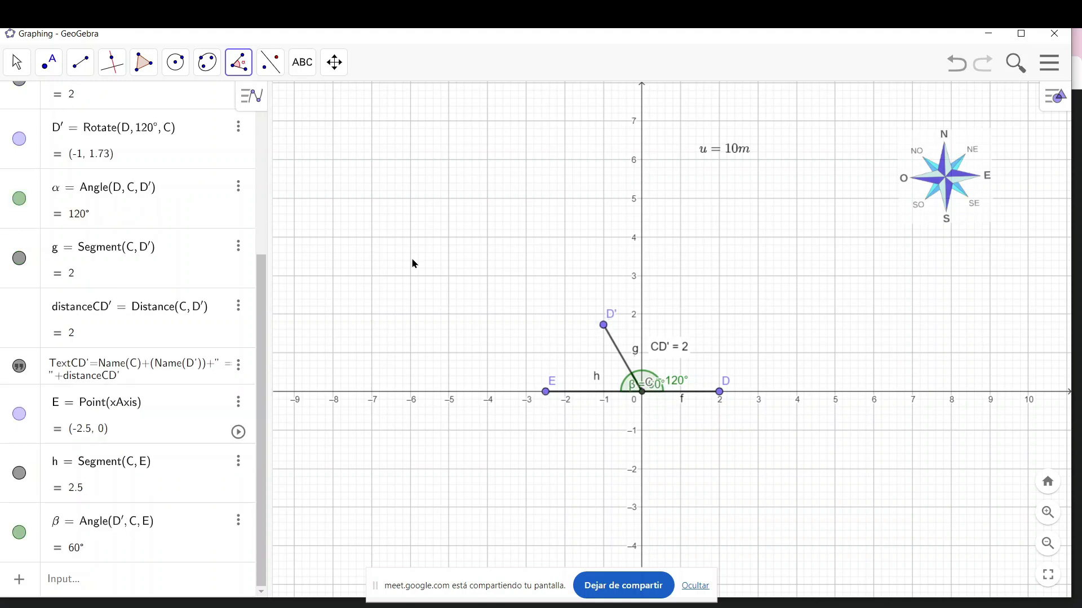
pyautogui.click(15, 62)
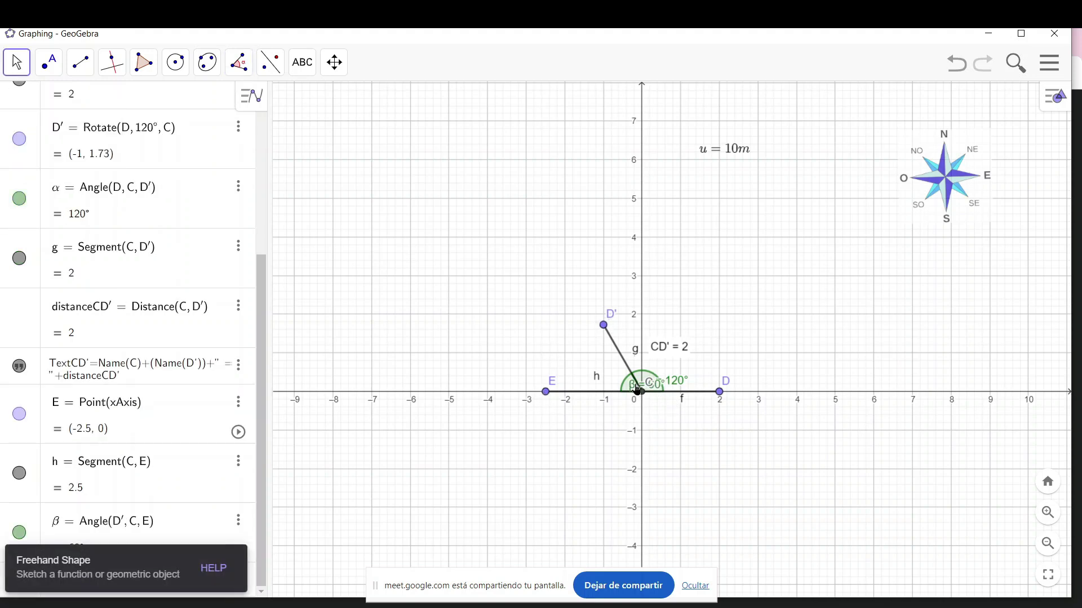
pyautogui.moveTo(637, 389)
pyautogui.mouseDown()
pyautogui.moveTo(586, 371)
pyautogui.moveTo(592, 379)
pyautogui.mouseUp()
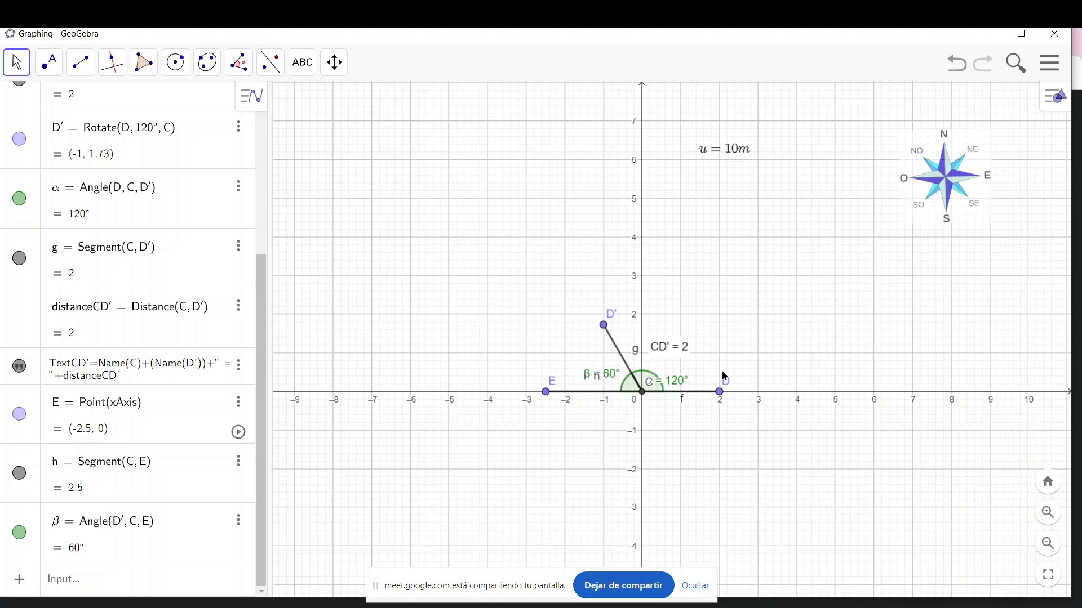
# - Draw a vector from the origin point C to the rotated point D'
pyautogui.click(80, 62)
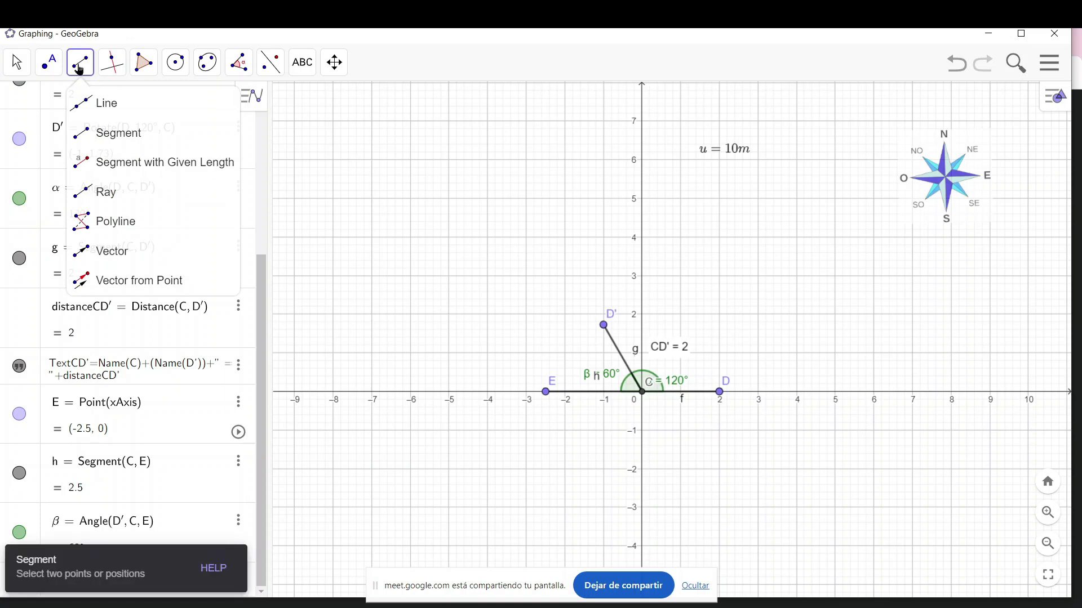
pyautogui.click(102, 253)
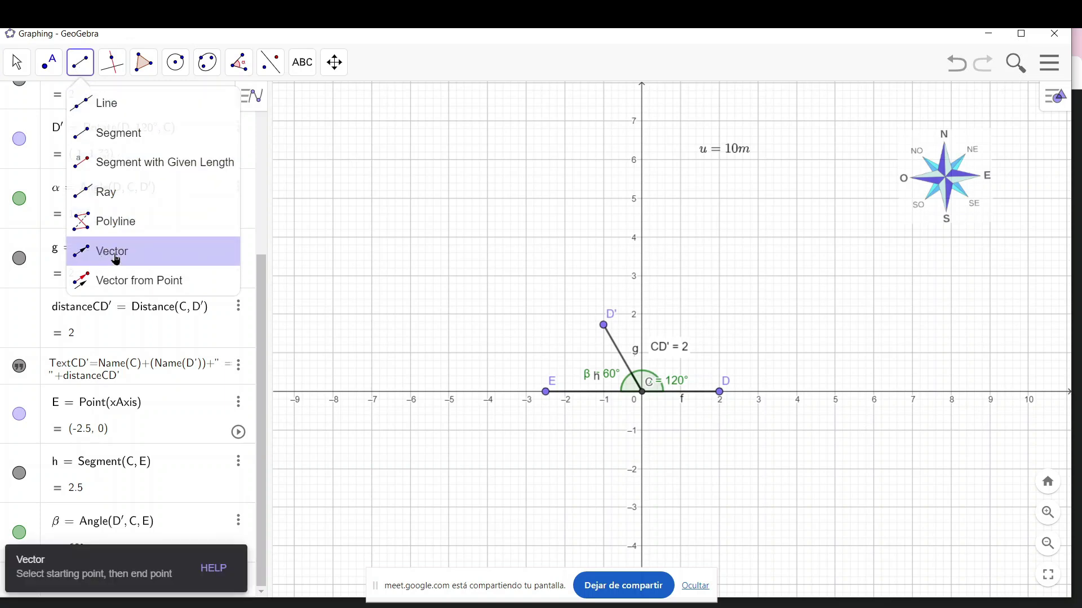
pyautogui.click(643, 395)
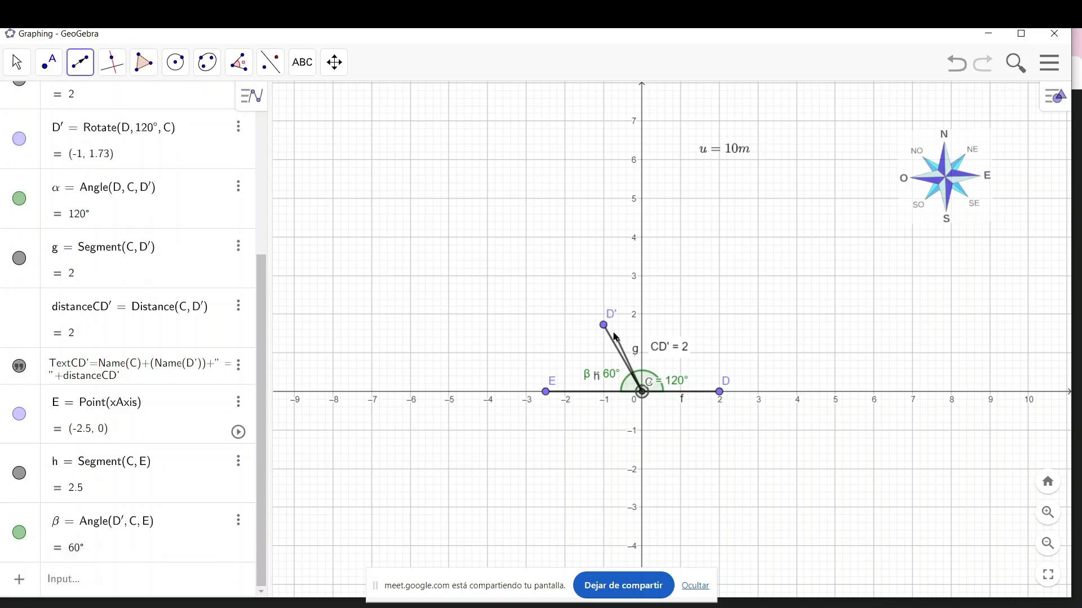
pyautogui.click(604, 326)
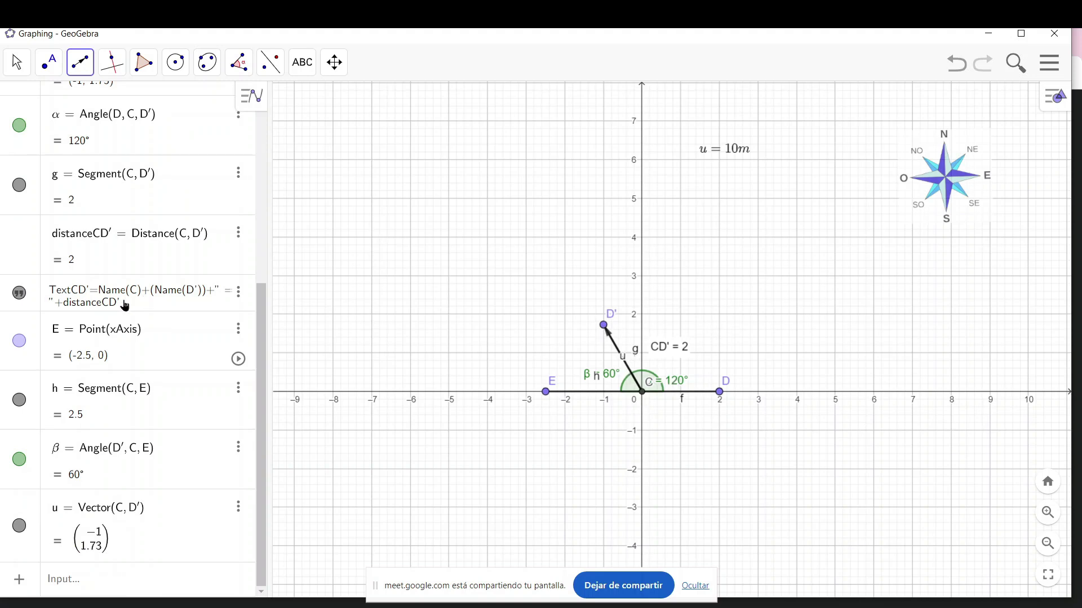
# - Hide points D, D' and E, segments f, g and h, and the 120° angle α from the graph
pyautogui.click(19, 341)
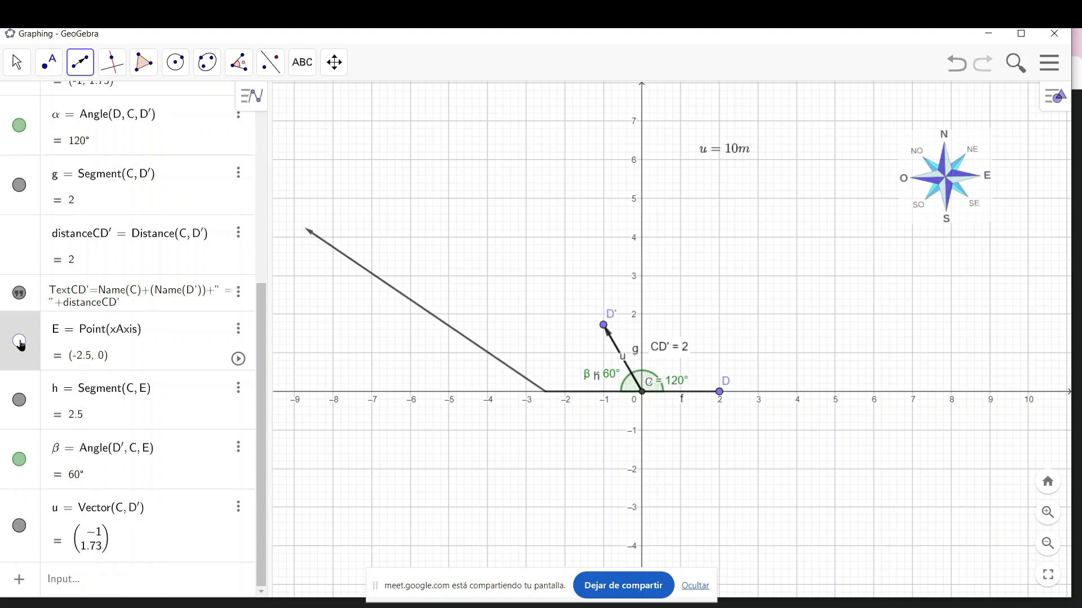
pyautogui.press('Escape')
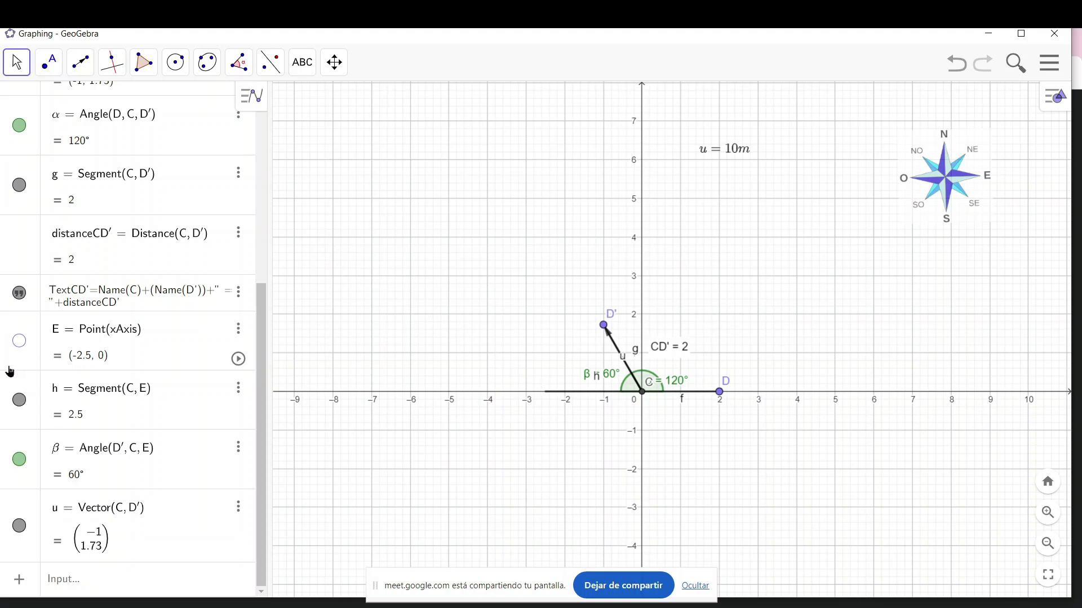
pyautogui.click(19, 400)
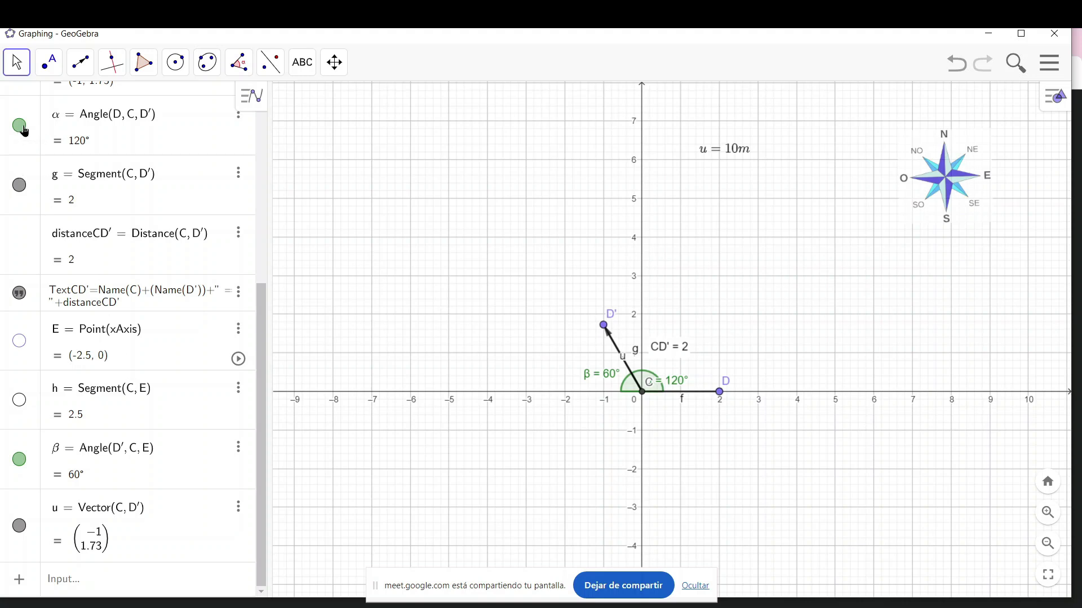
pyautogui.click(19, 126)
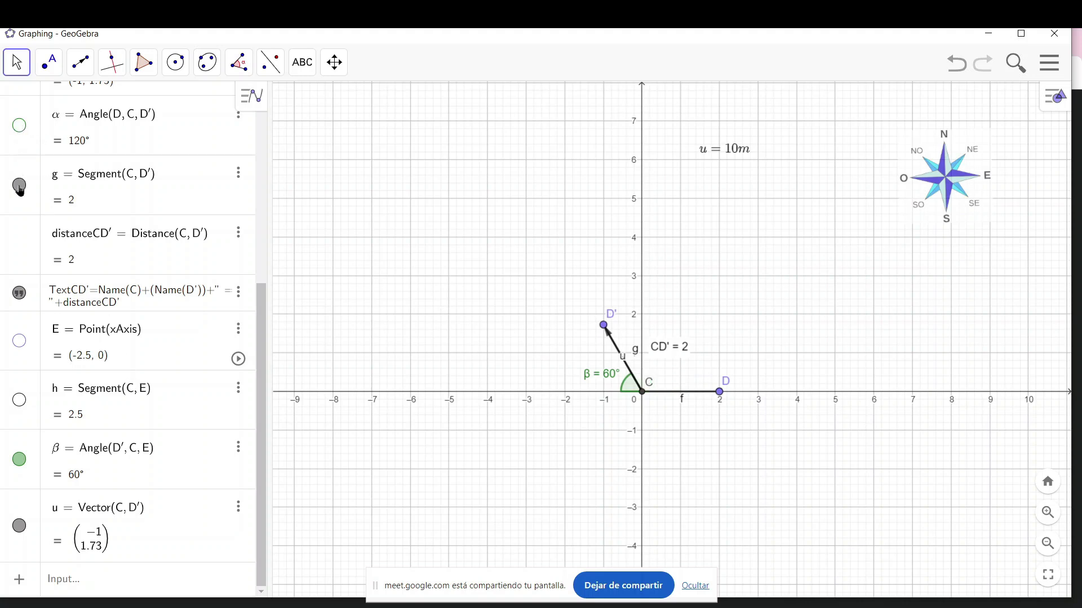
pyautogui.click(19, 186)
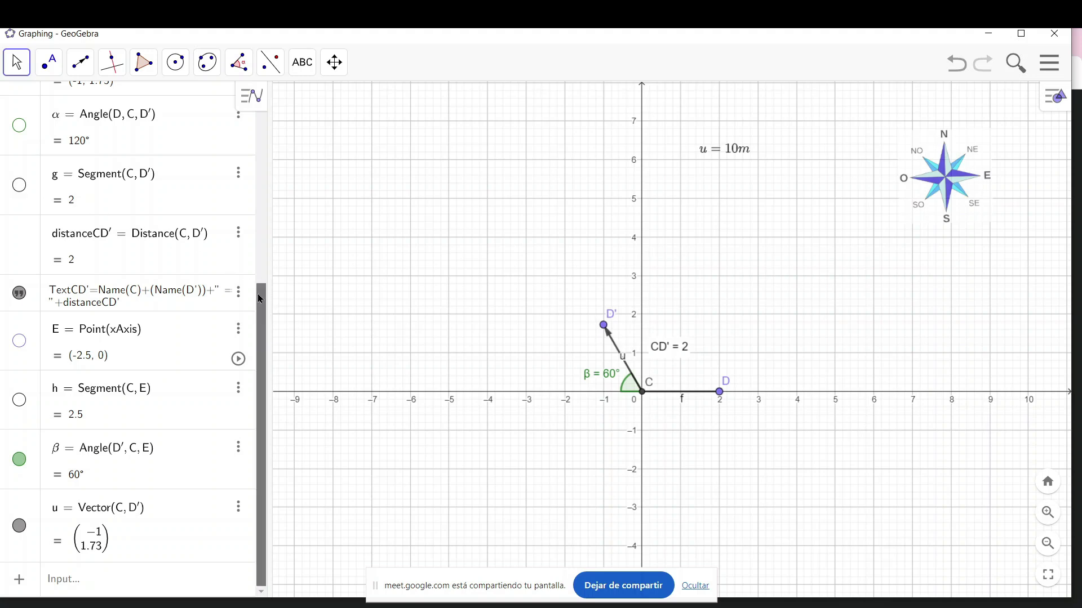
pyautogui.moveTo(266, 309); pyautogui.dragTo(253, 215)
pyautogui.click(19, 228)
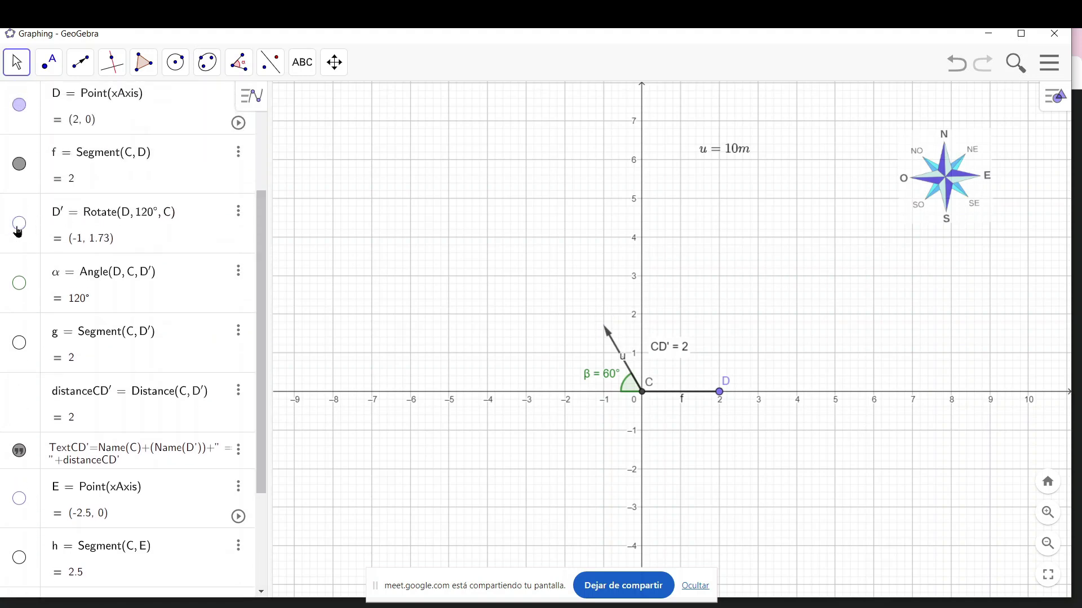
pyautogui.click(19, 166)
pyautogui.click(19, 106)
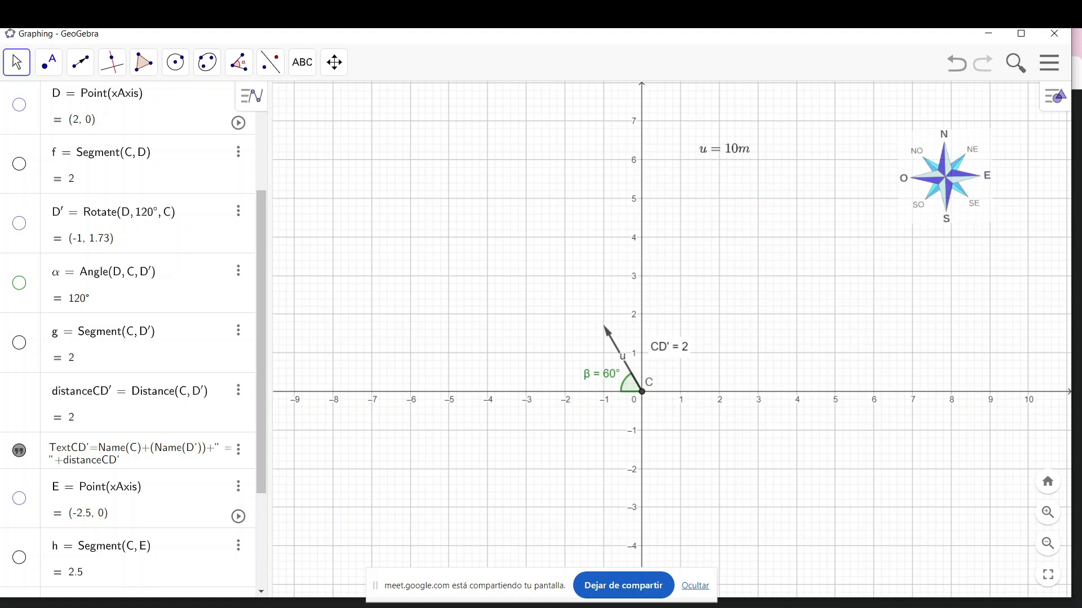
# - Switch to fisica_I.pdf in Chrome to read the Cartesian-plane vectors of exercise 2, and return to GeoGebra
pyautogui.hotkey('alt', 'Tab')
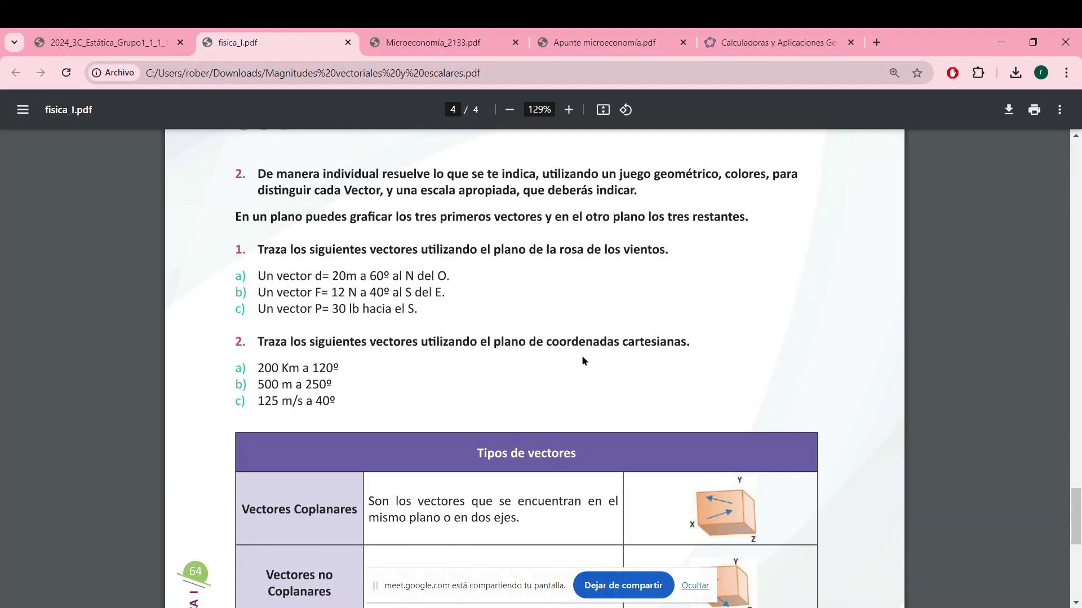
pyautogui.scroll(-3, 839, 352)
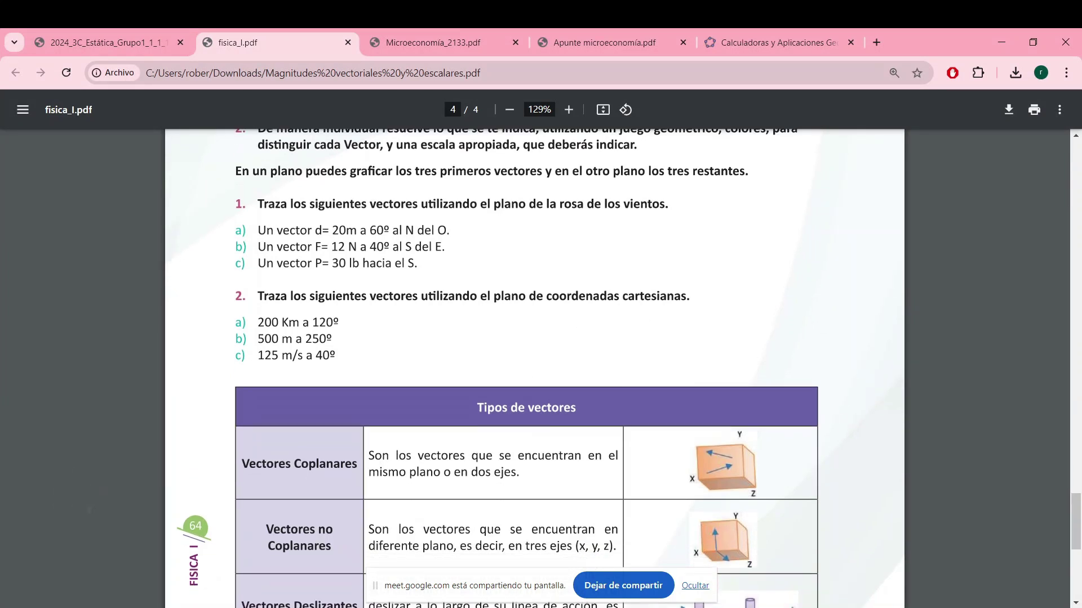
pyautogui.scroll(-1, 623, 370)
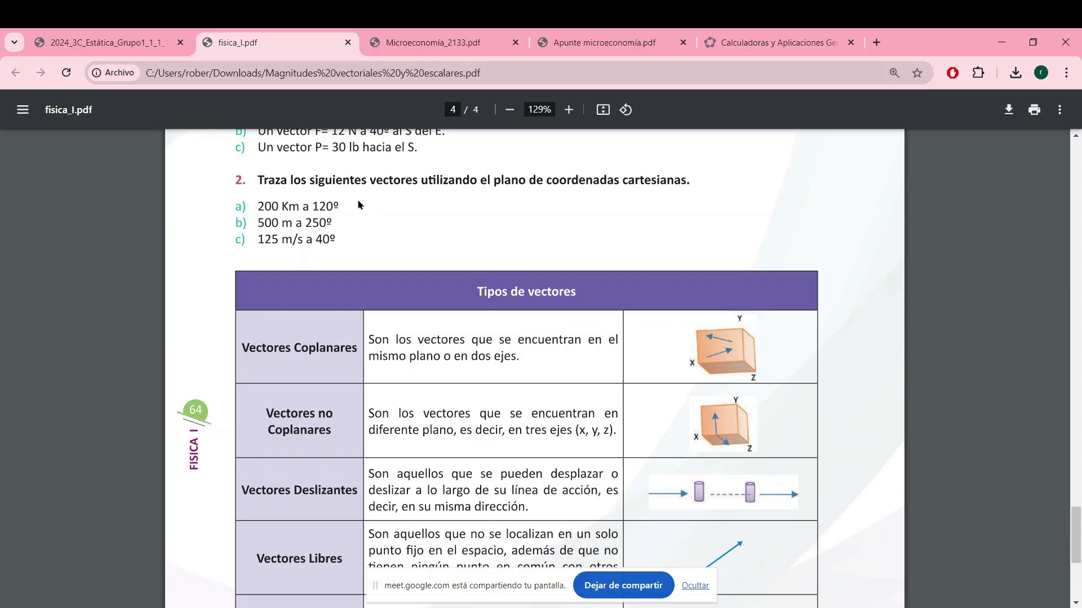
pyautogui.click(1001, 42)
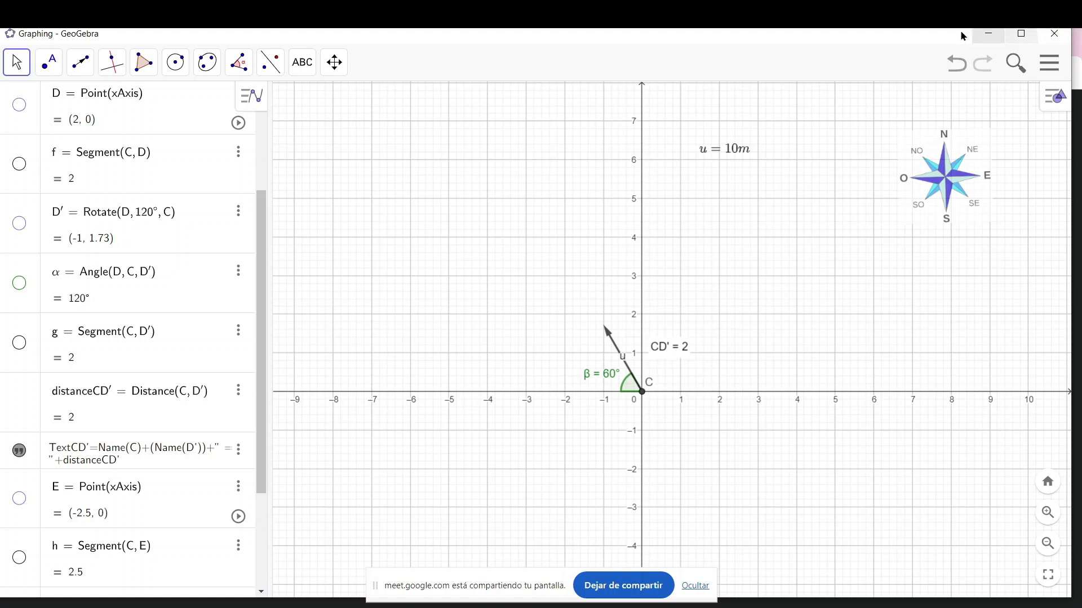
# - Minimize GeoGebra, bring up fisica_I.pdf in Chrome, and check the Google Meet call before going back to the PDF
pyautogui.click(991, 36)
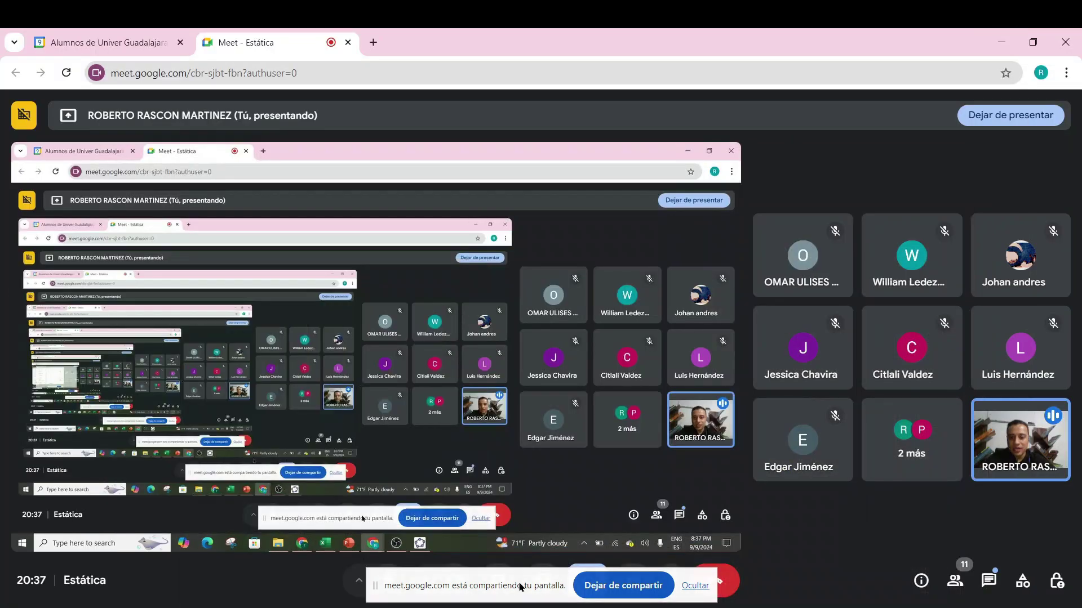
pyautogui.click(431, 607)
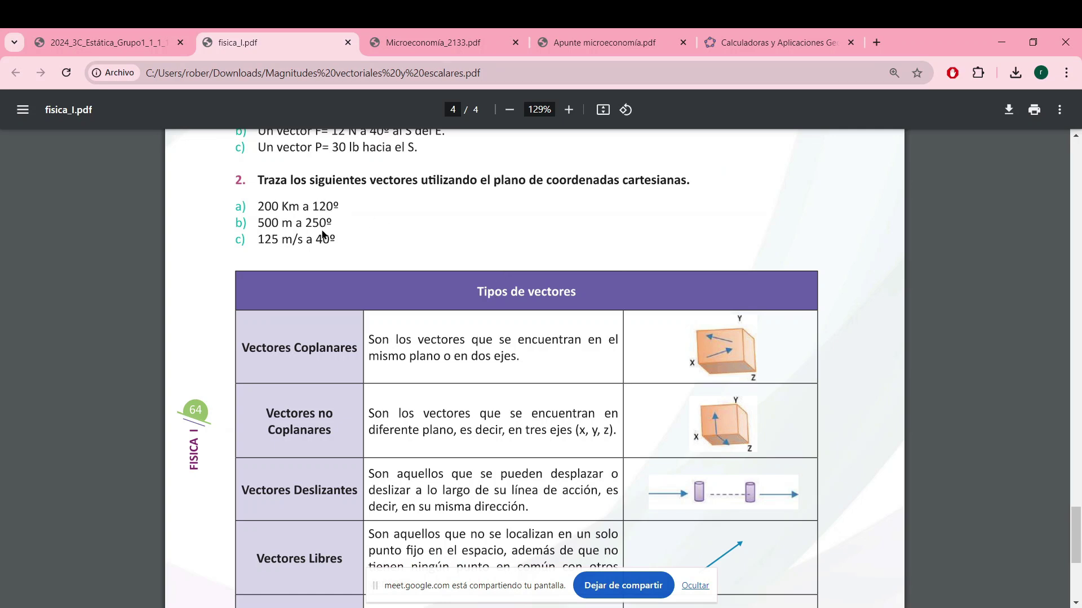
pyautogui.moveTo(535, 607)
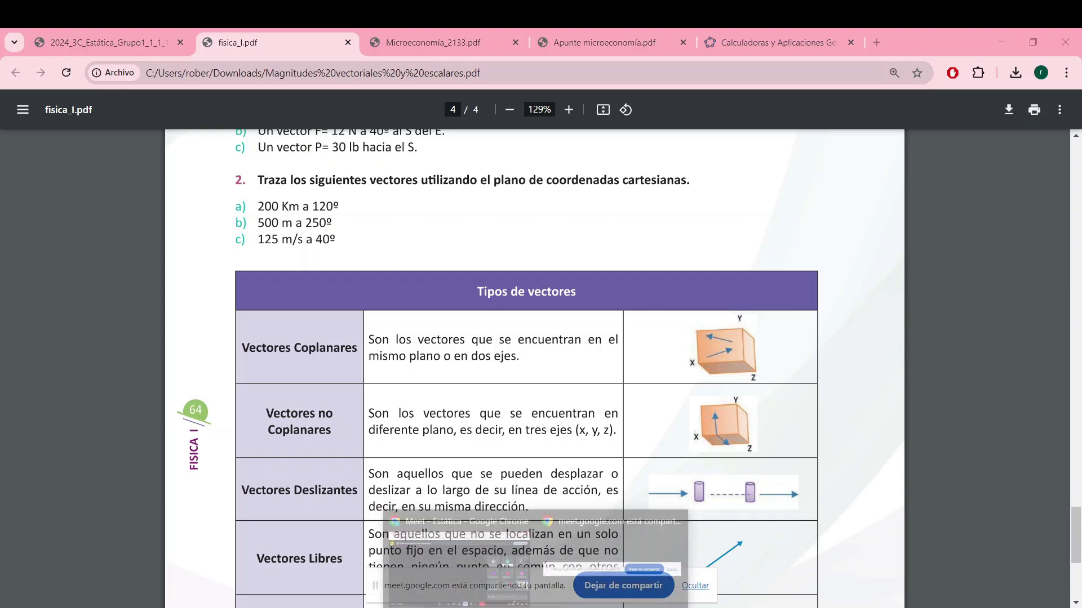
pyautogui.click(472, 570)
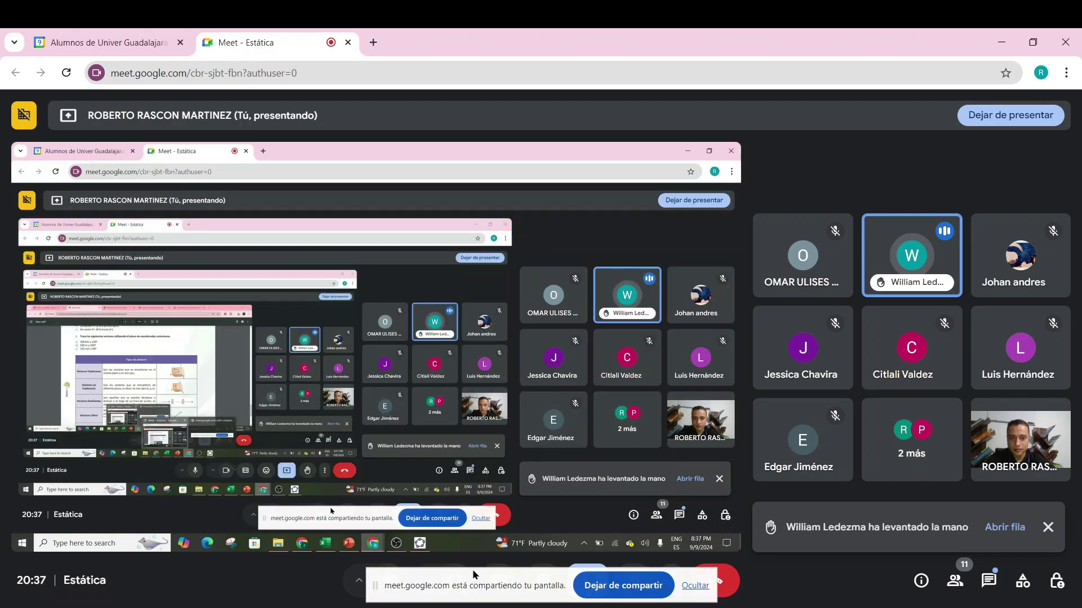
pyautogui.click(997, 44)
# - Reread the compass-rose and Cartesian-plane vector exercises in fisica_I.pdf, and minimize the PDF window
pyautogui.scroll(3, 696, 288)
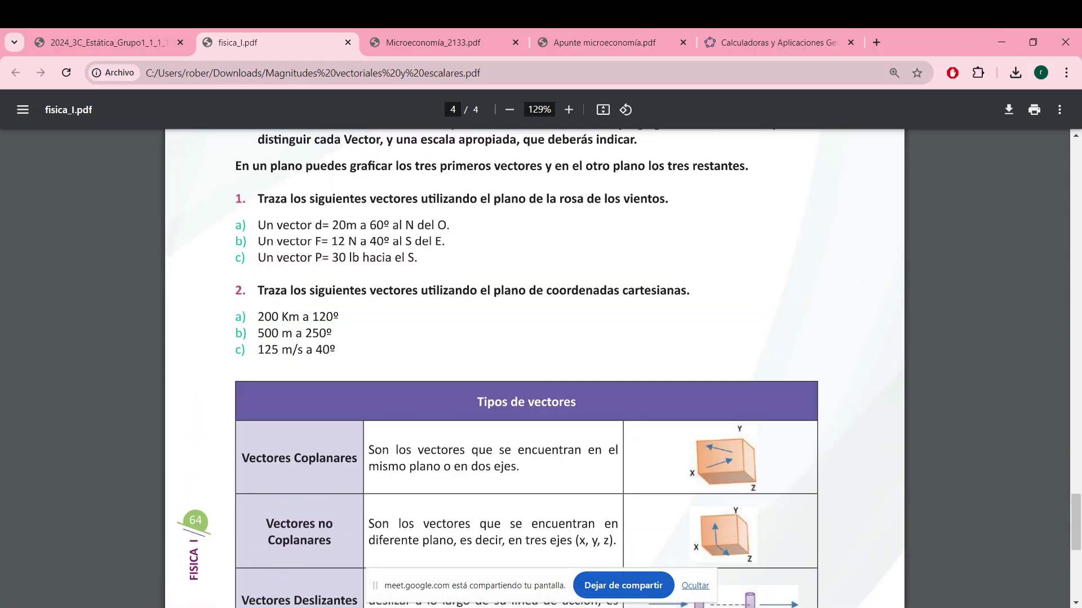
pyautogui.scroll(1, 624, 368)
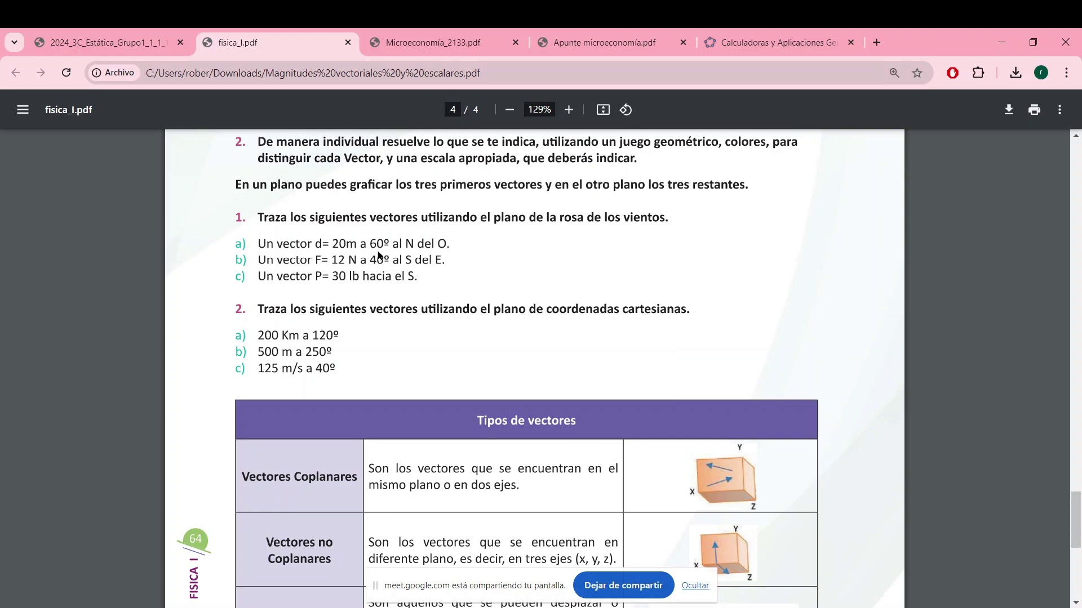
pyautogui.click(1002, 38)
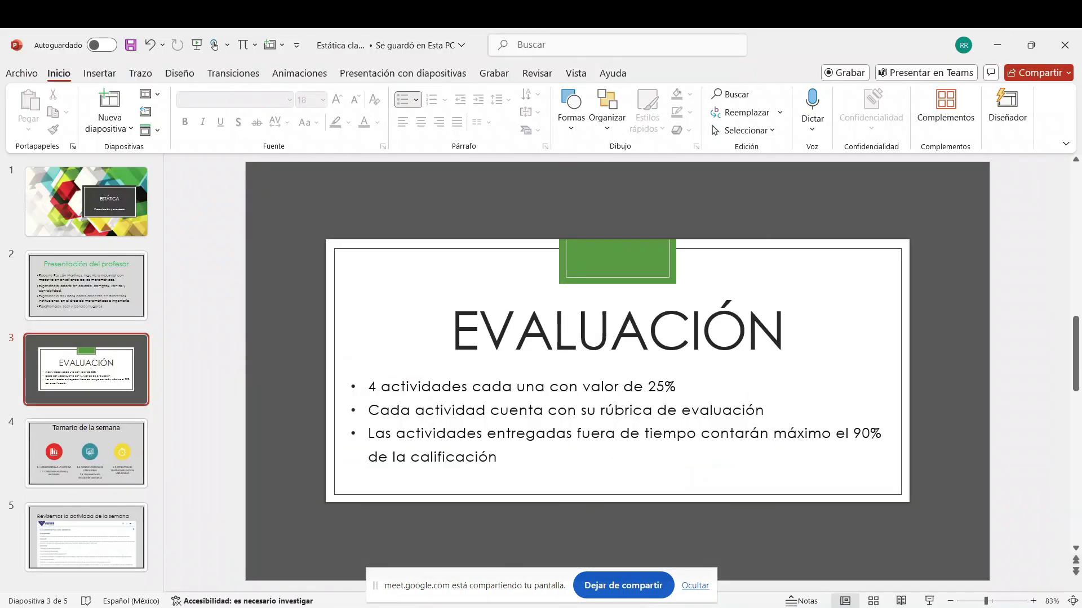
# - Minimize the PowerPoint presentation and switch back to the vector drawing in GeoGebra
pyautogui.moveTo(605, 606)
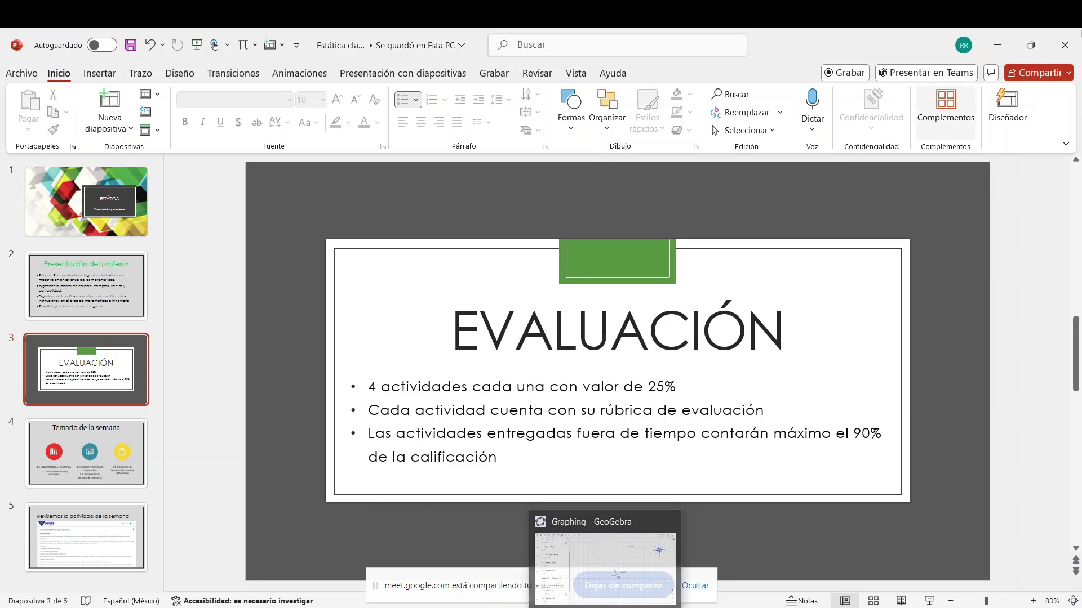
pyautogui.click(997, 44)
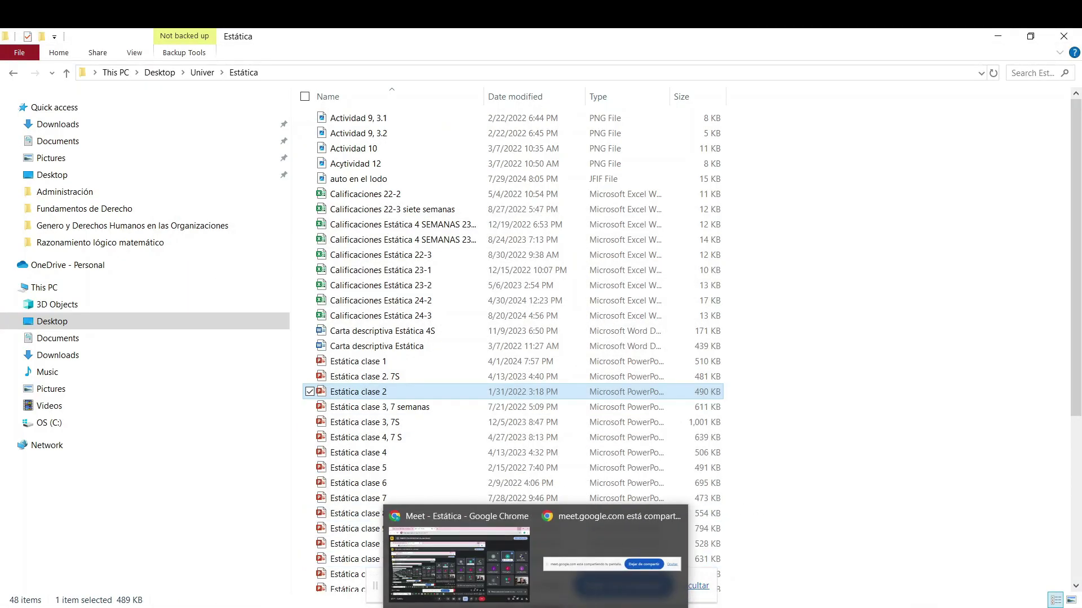
pyautogui.hotkey('alt', 'Tab')
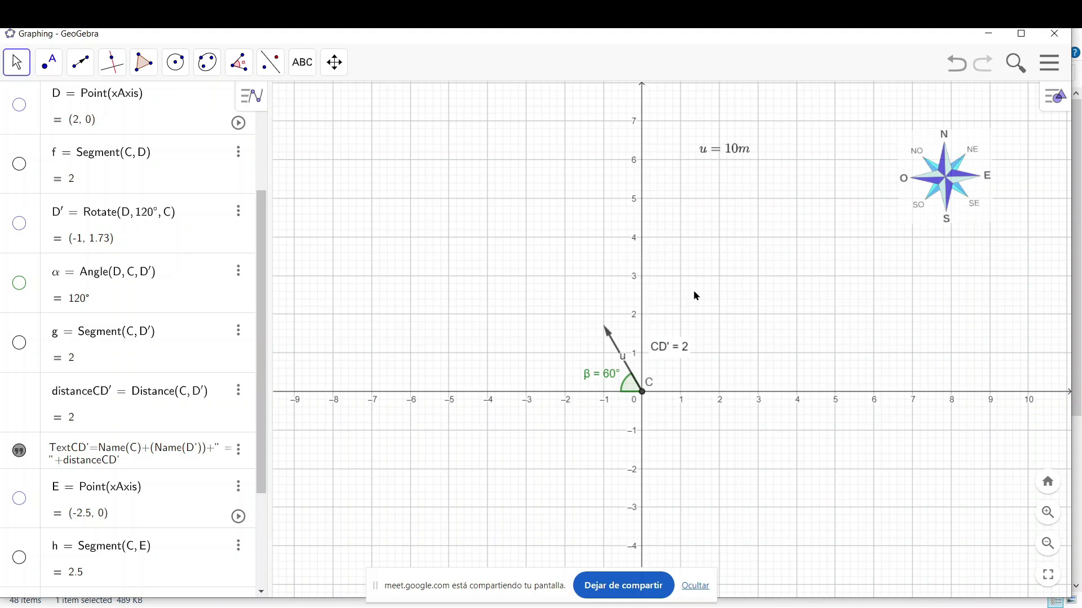
# - Look at the vector exercises in fisica_I.pdf in Chrome, minimize the PDF and GeoGebra windows, and check the Google Meet call
pyautogui.click(451, 607)
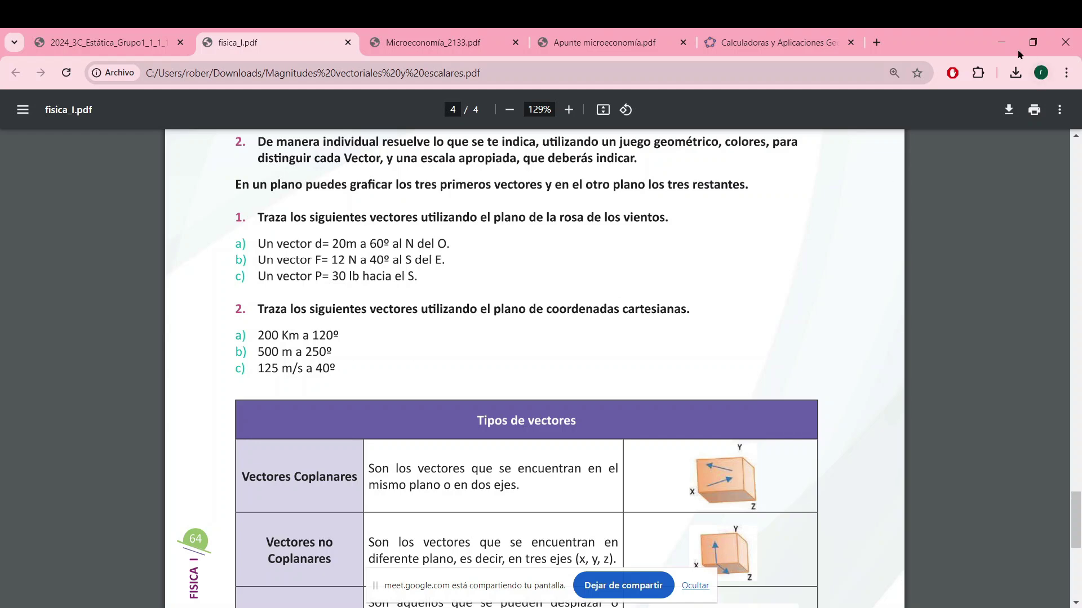
pyautogui.click(1001, 42)
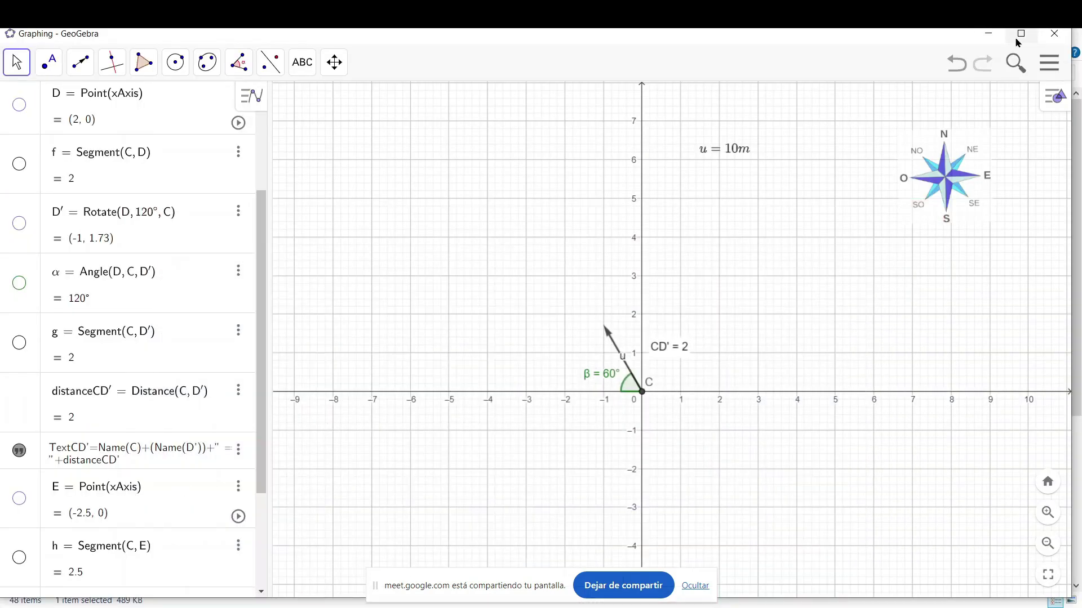
pyautogui.click(988, 33)
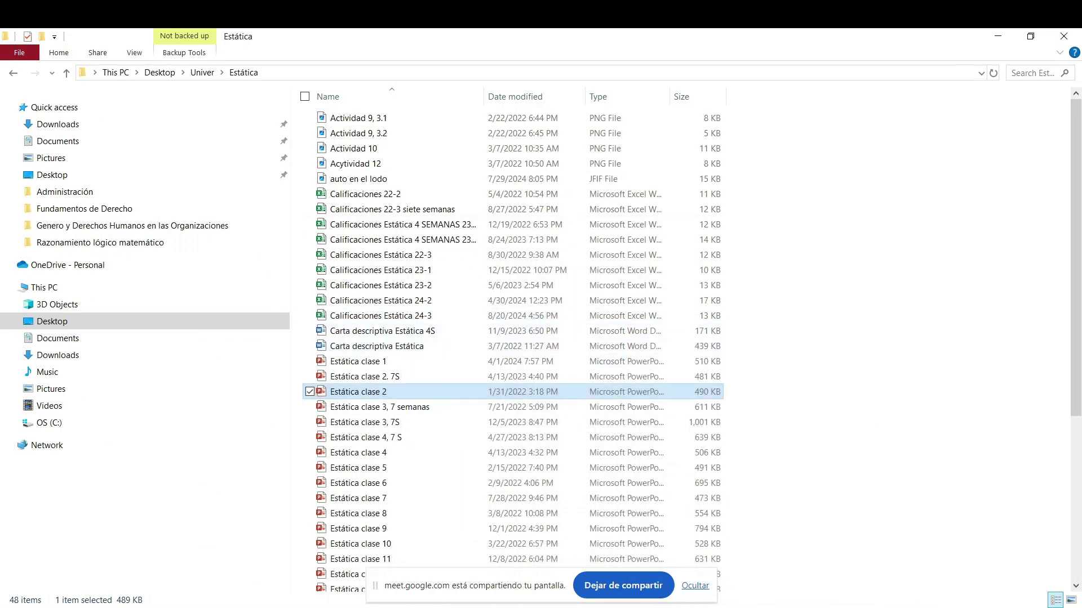
pyautogui.click(507, 597)
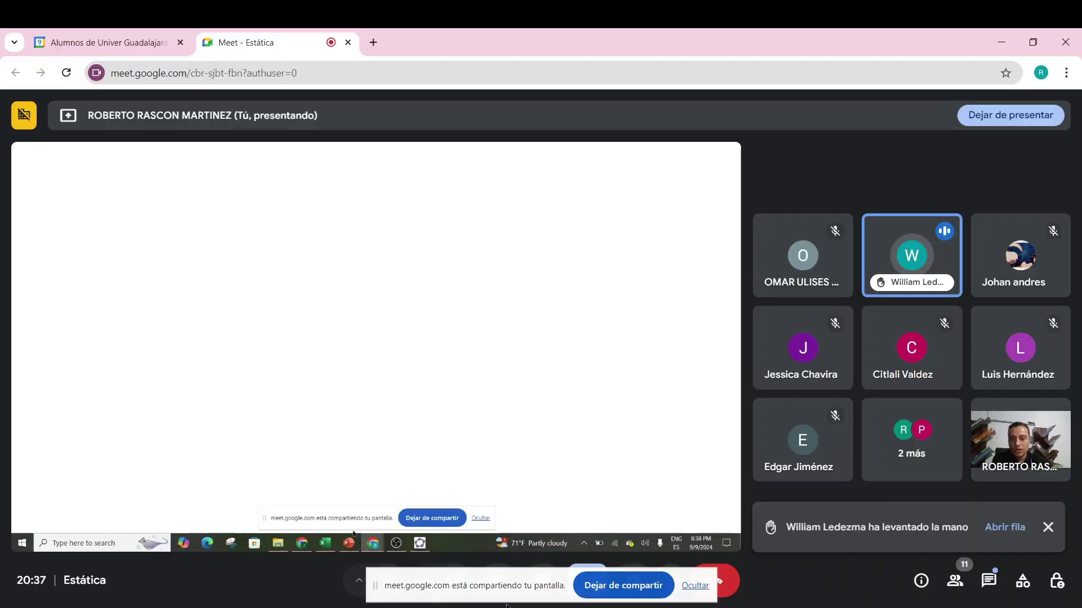
# - Switch back to fisica_I.pdf and look through the Tipos de vectores table on page 4
pyautogui.hotkey('alt', 'Tab')
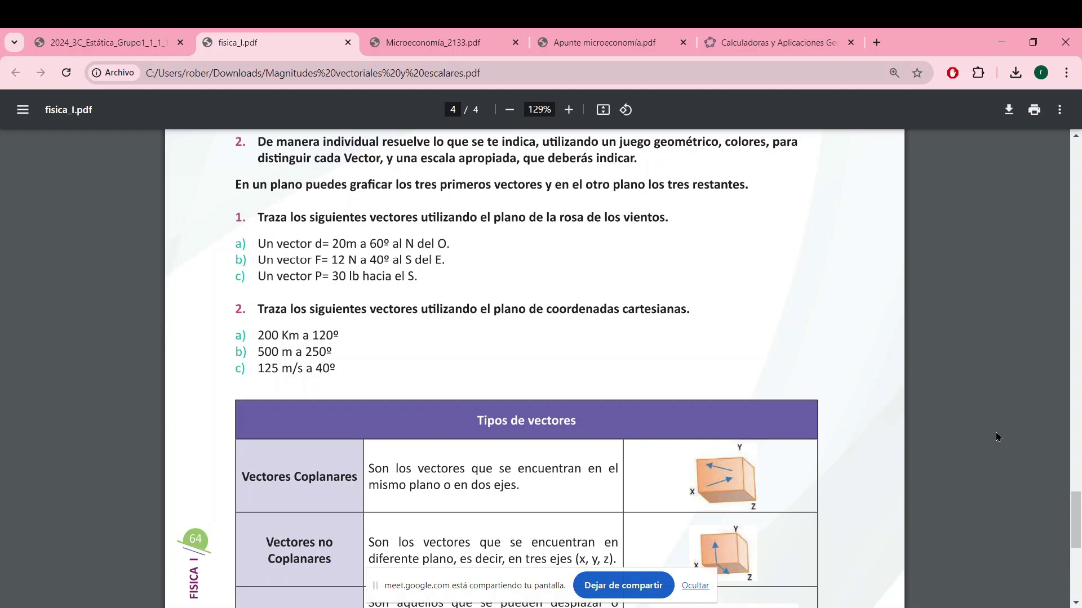
pyautogui.scroll(-6, 995, 437)
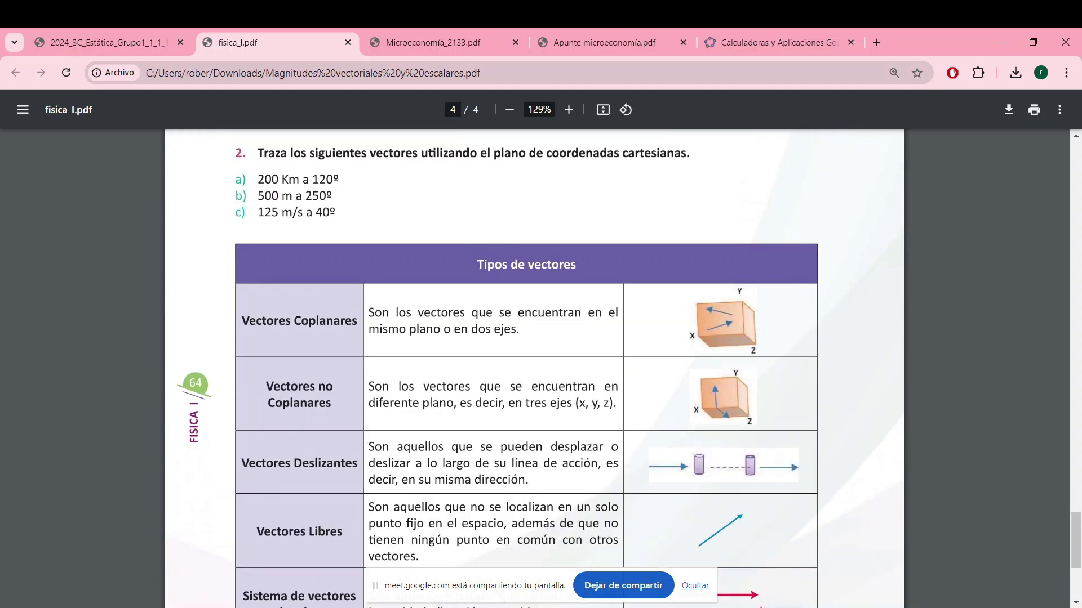
pyautogui.scroll(-1, 534, 366)
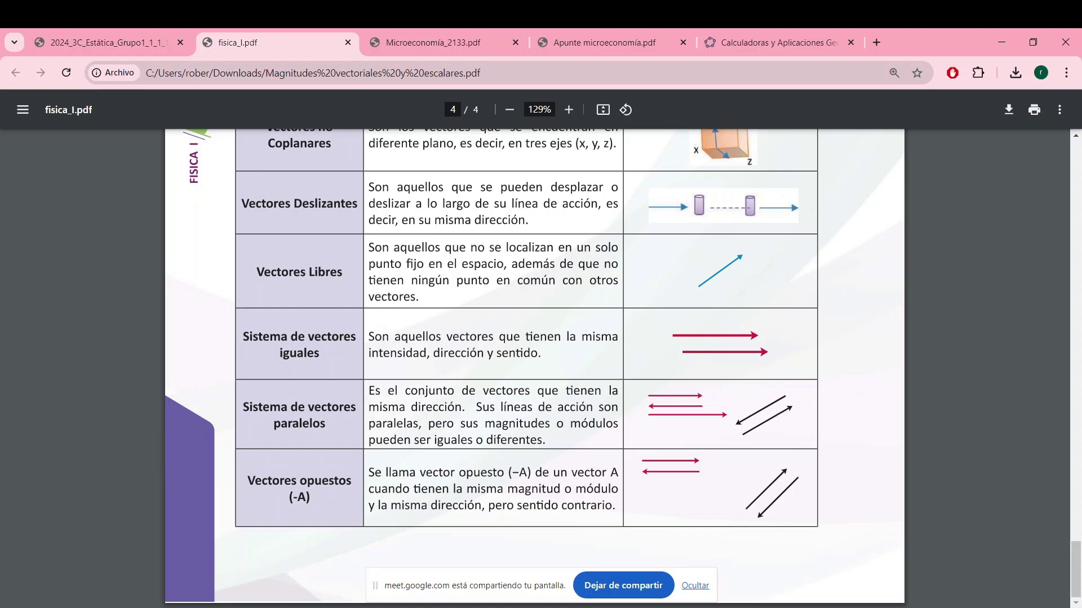
# - Bring up the UNIVER assignment page and review its numbered instructions
pyautogui.click(131, 33)
pyautogui.scroll(12, 613, 410)
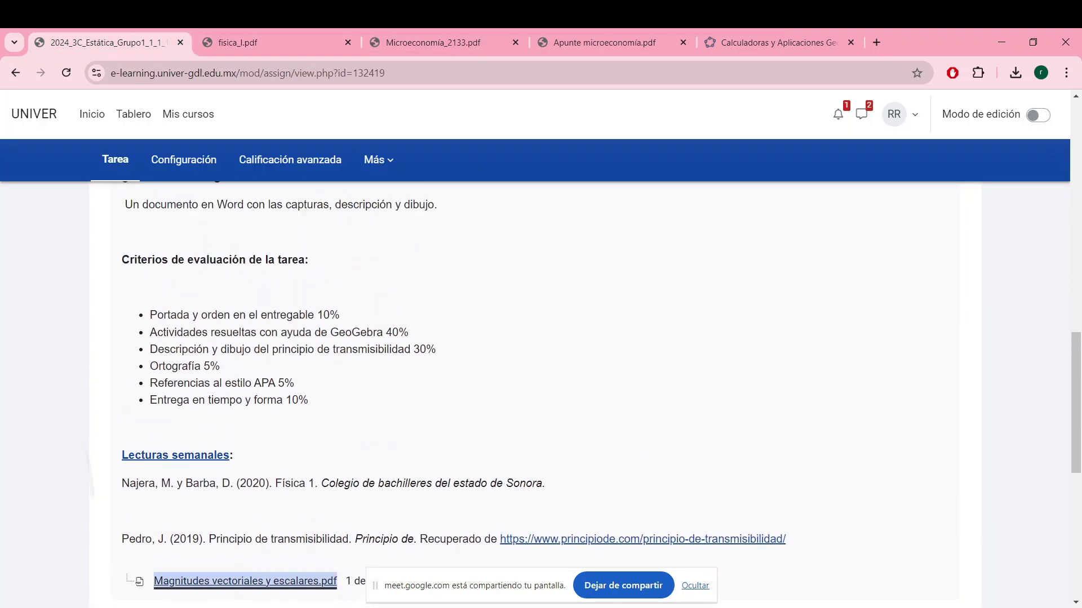
pyautogui.scroll(2, 540, 394)
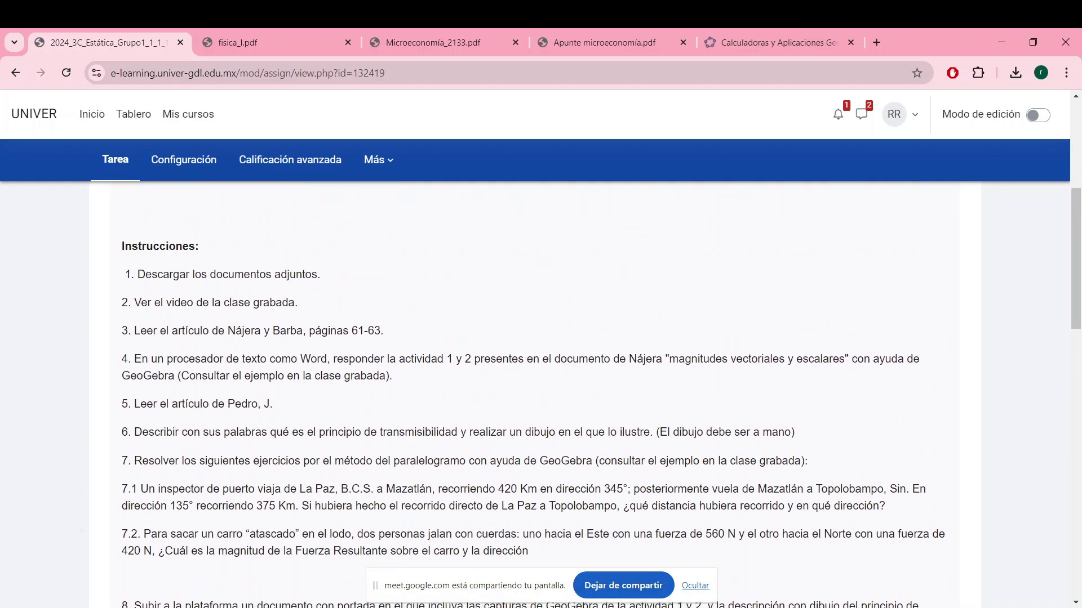
pyautogui.scroll(-1, 540, 394)
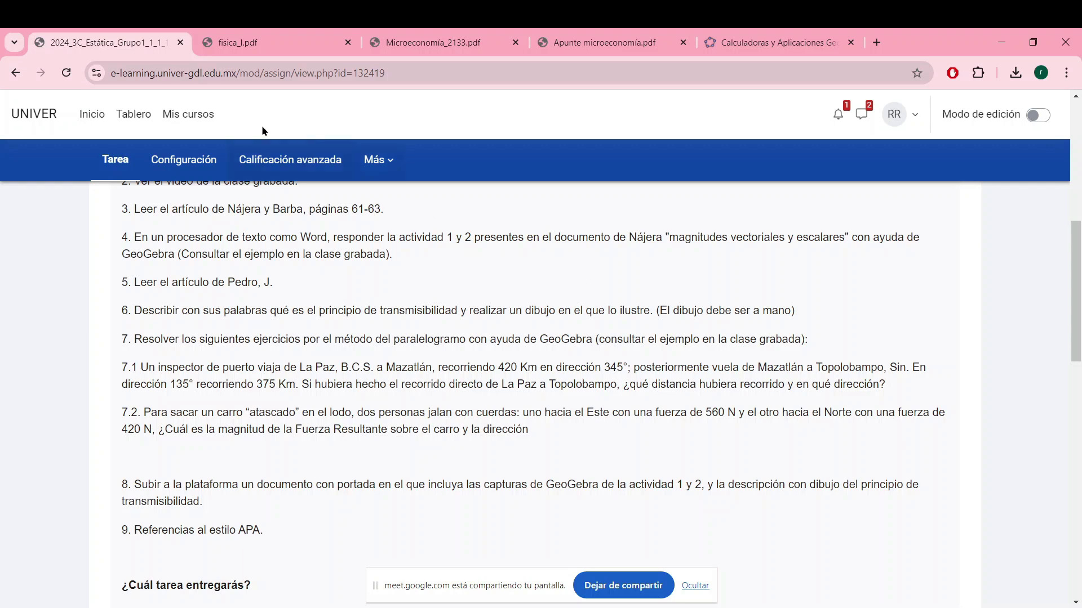
# - Open the assignment's settings and remove "1 y" from instruction 4 of the description so it asks only for activity 2
pyautogui.click(187, 160)
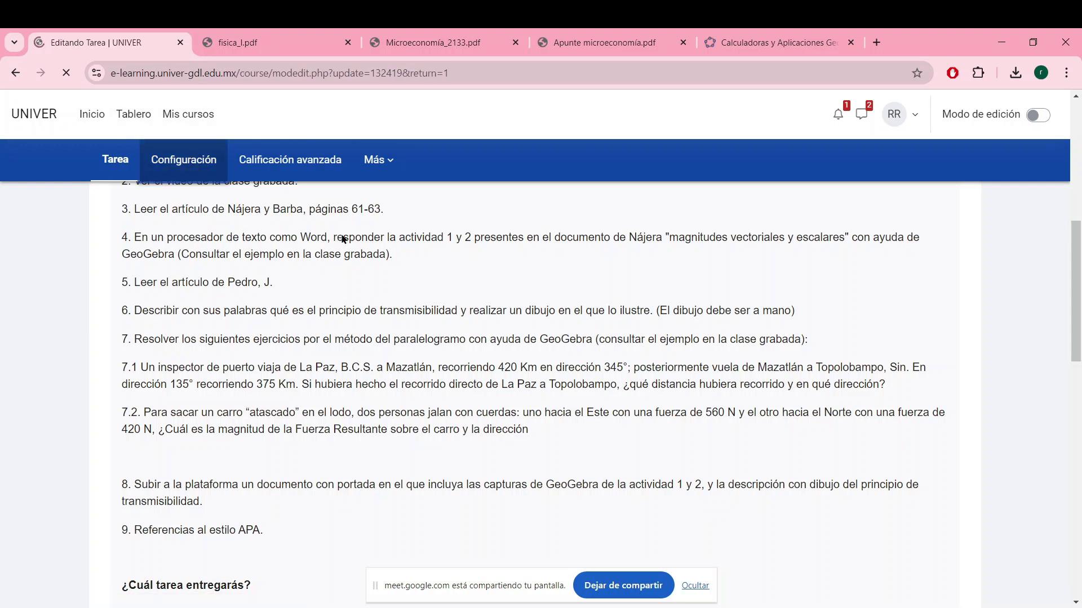
pyautogui.scroll(-2, 985, 361)
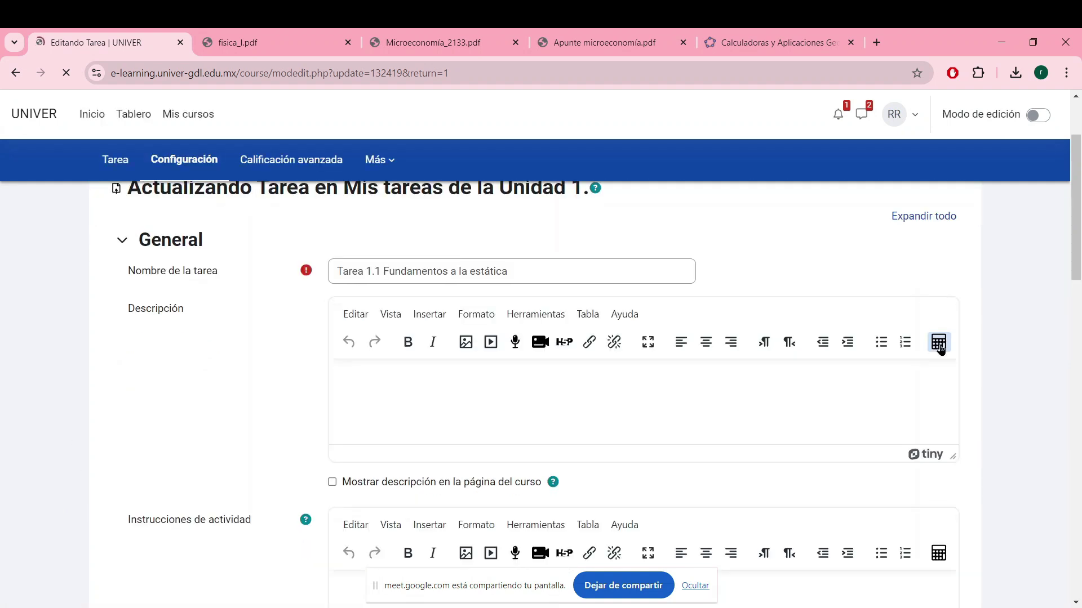
pyautogui.scroll(-1, 934, 251)
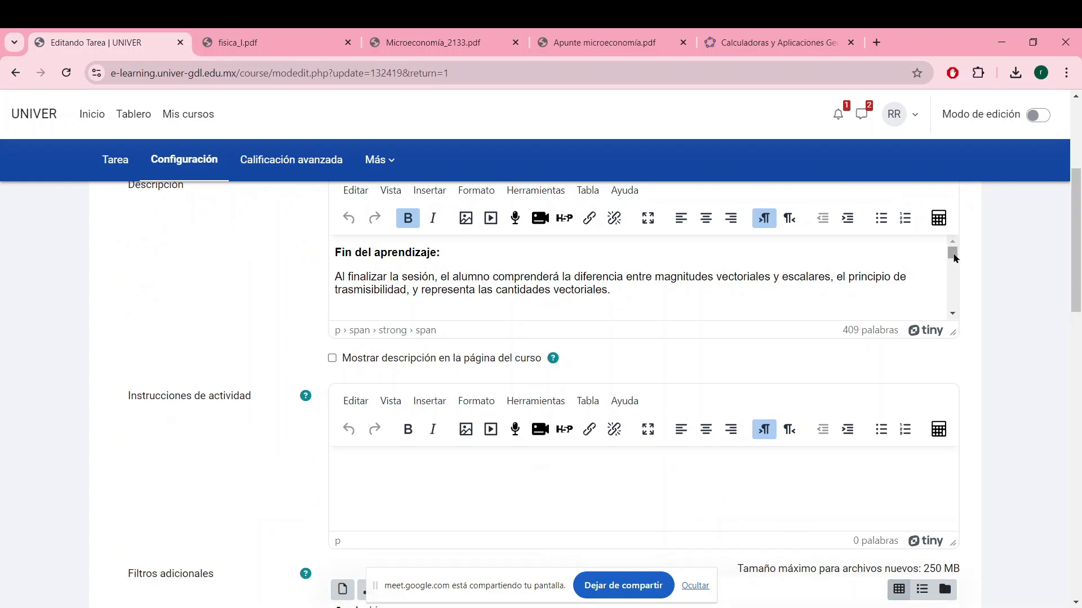
pyautogui.moveTo(951, 249); pyautogui.dragTo(957, 272)
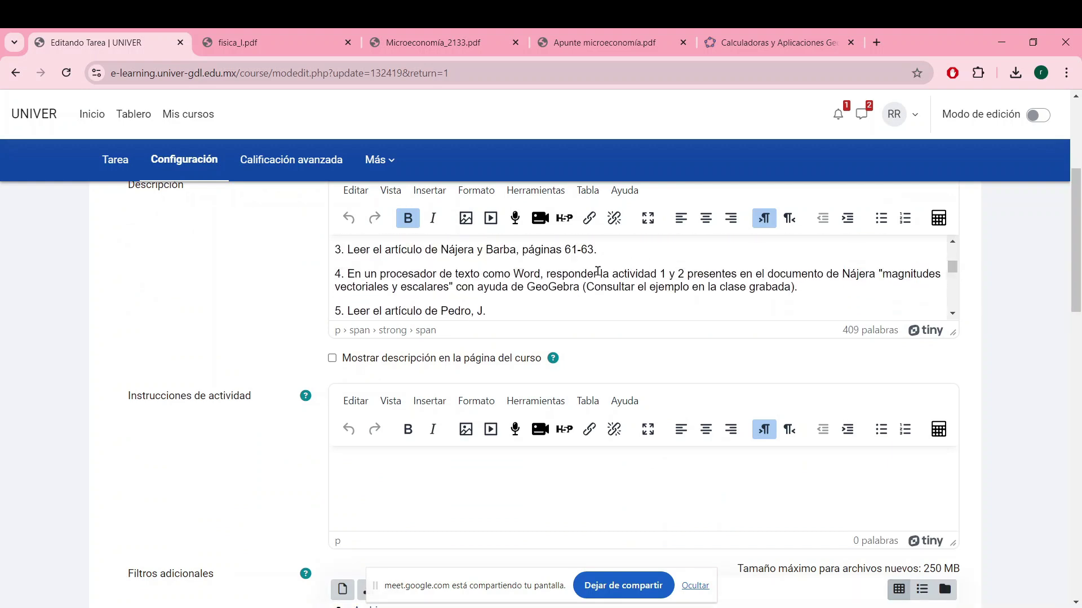
pyautogui.click(669, 275)
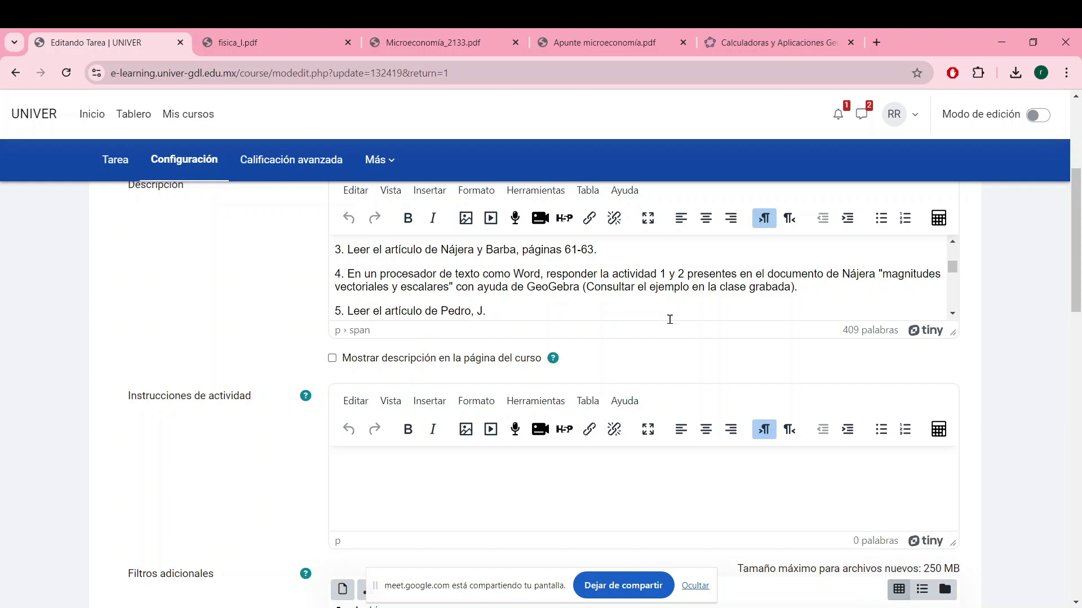
pyautogui.press('BackSpace')
pyautogui.press('Delete')
pyautogui.press('BackSpace')
pyautogui.press('BackSpace')
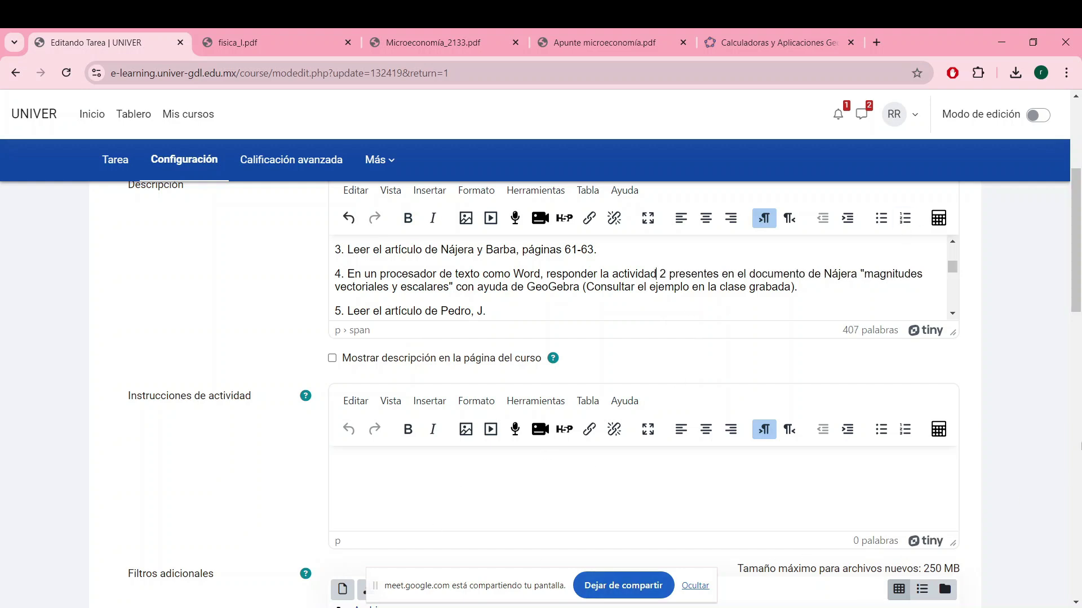
# - Hide the Meet screen-sharing notice, save the edited assignment and display it
pyautogui.click(695, 586)
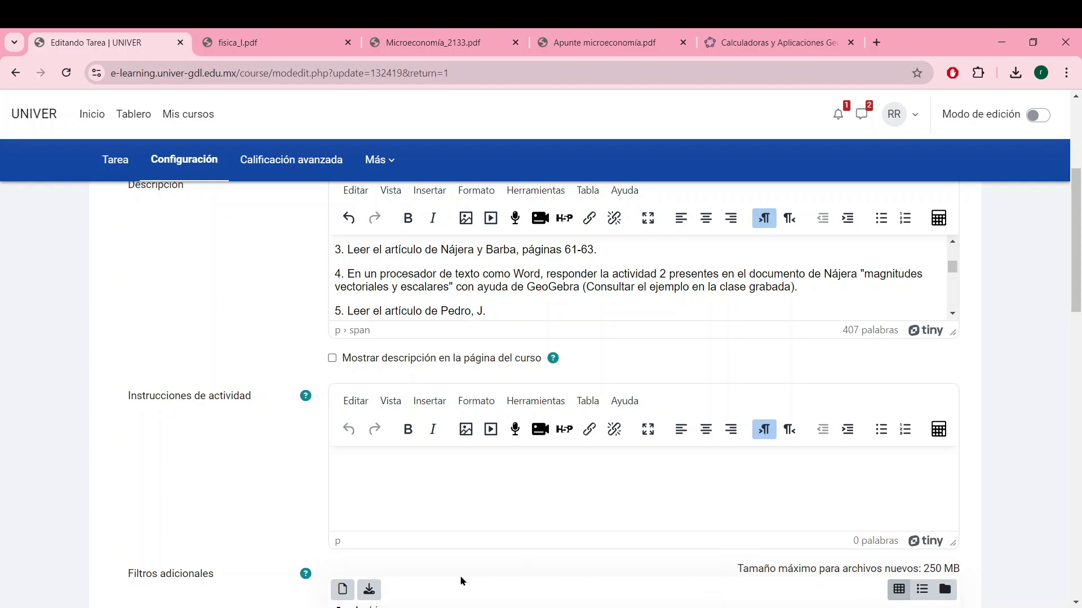
pyautogui.scroll(-5, 592, 395)
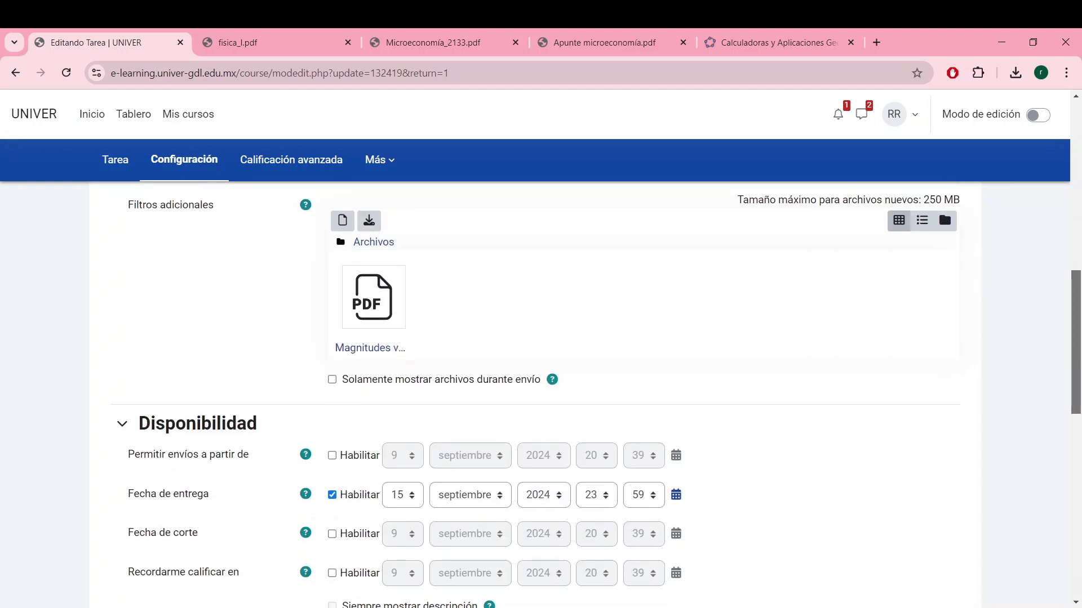
pyautogui.scroll(-8, 591, 395)
pyautogui.scroll(-4, 541, 395)
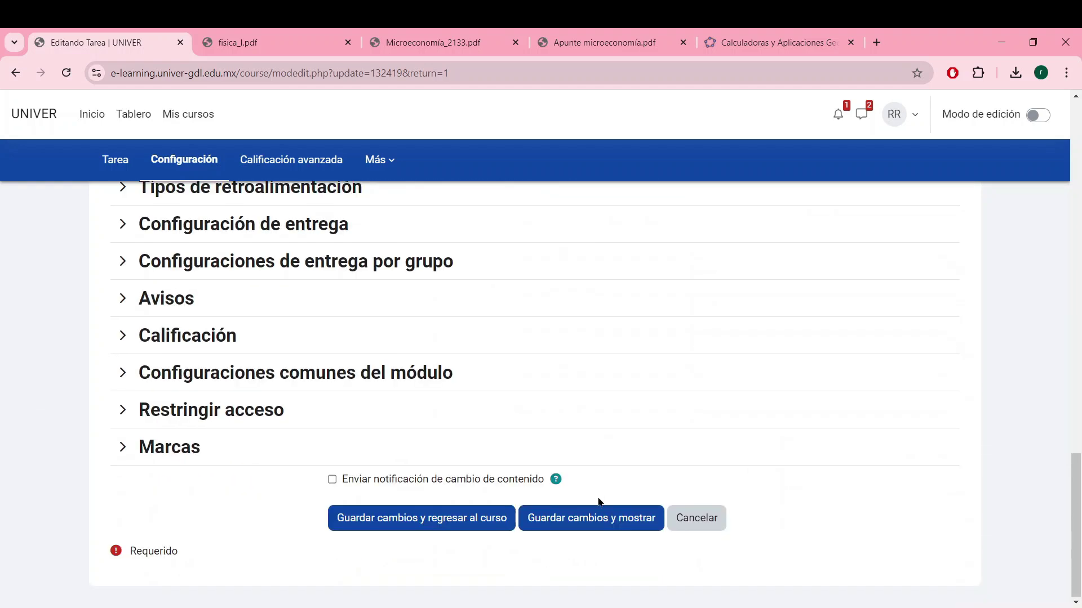
pyautogui.click(588, 517)
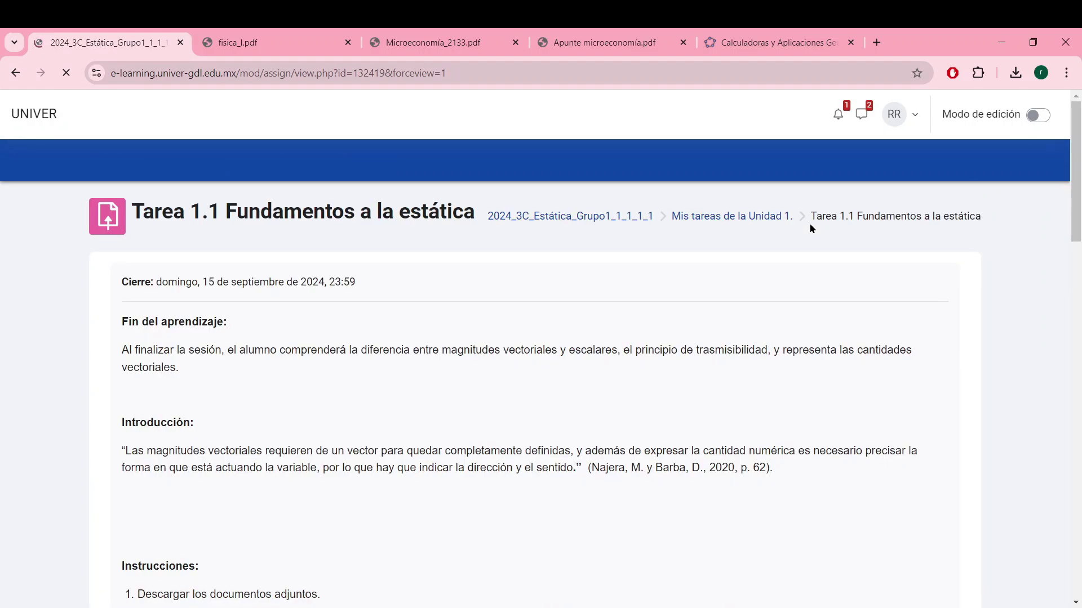
# - Review the saved assignment's instructions, evaluation criteria and weekly readings, including parallelogram exercises 7.1 and 7.2
pyautogui.scroll(-3, 809, 222)
pyautogui.scroll(-5, 541, 394)
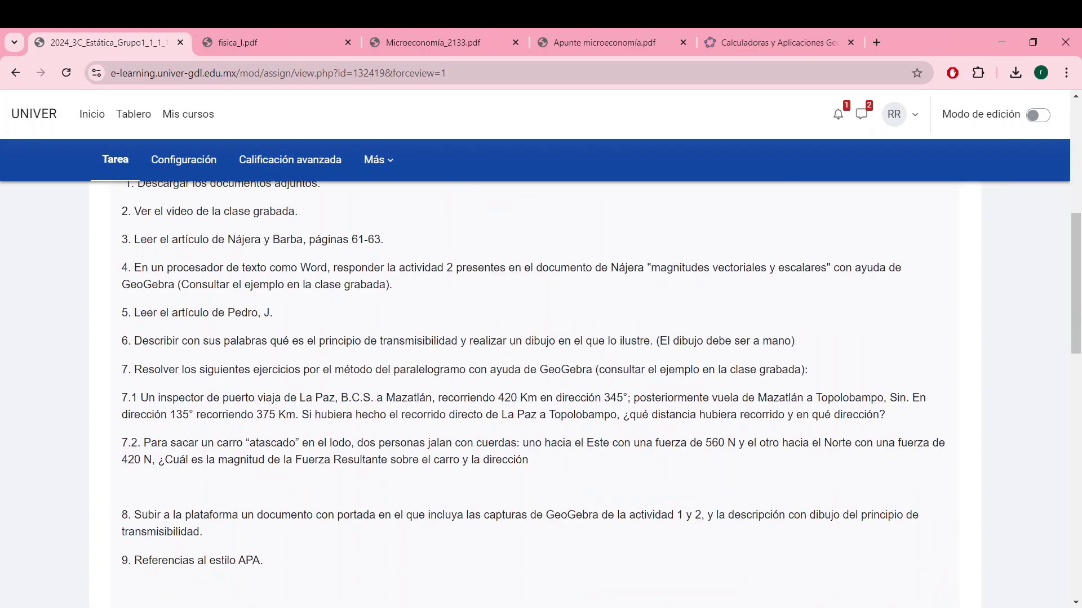
pyautogui.scroll(-3, 328, 372)
pyautogui.scroll(-6, 287, 485)
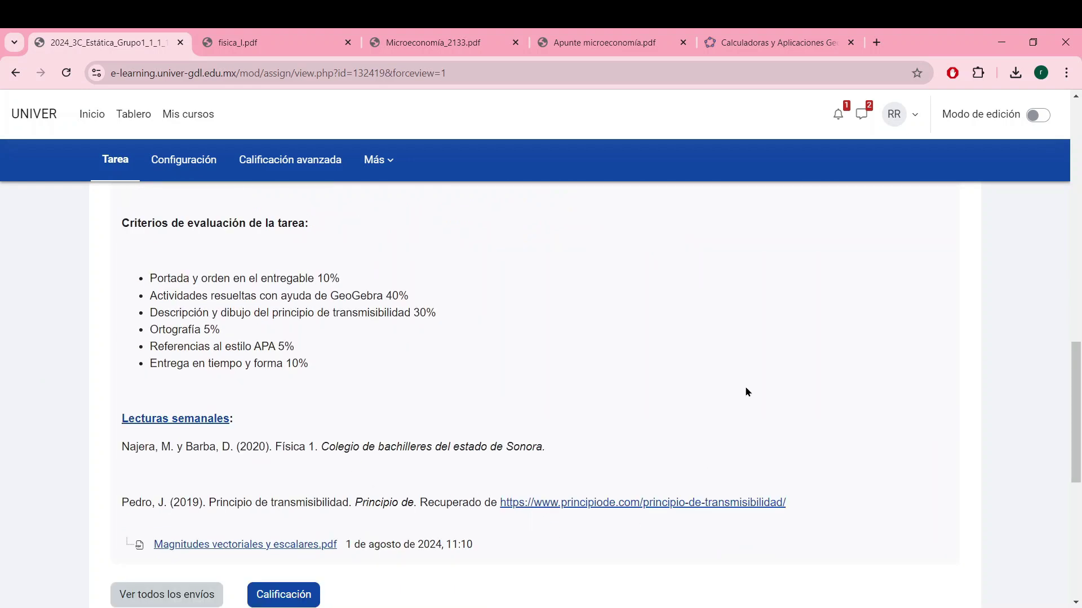
pyautogui.scroll(1, 749, 392)
pyautogui.scroll(8, 541, 394)
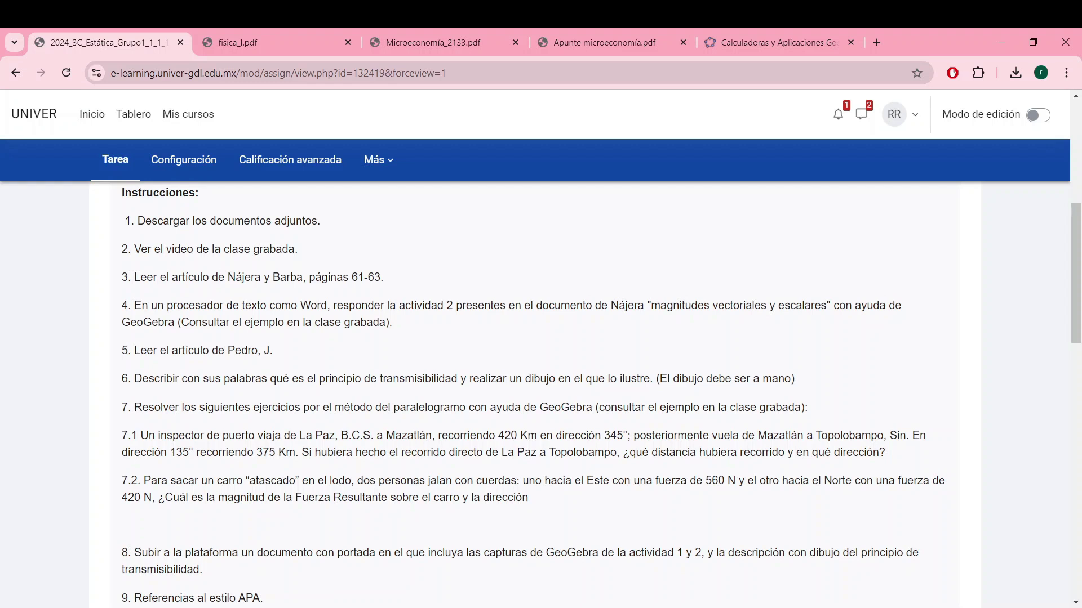
pyautogui.scroll(-1, 541, 395)
pyautogui.scroll(-1, 541, 394)
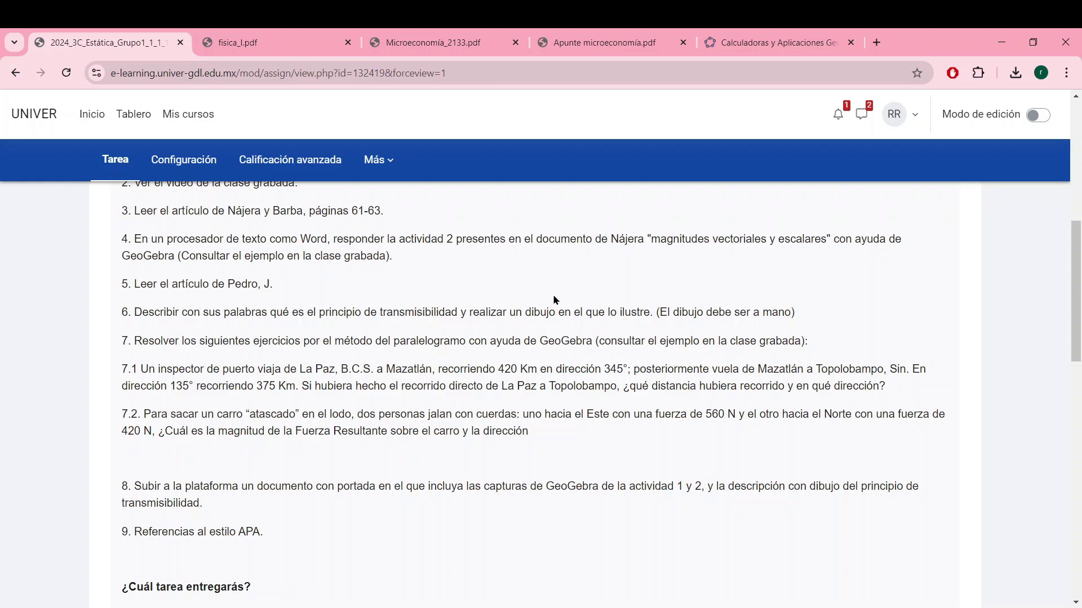
pyautogui.scroll(-2, 316, 215)
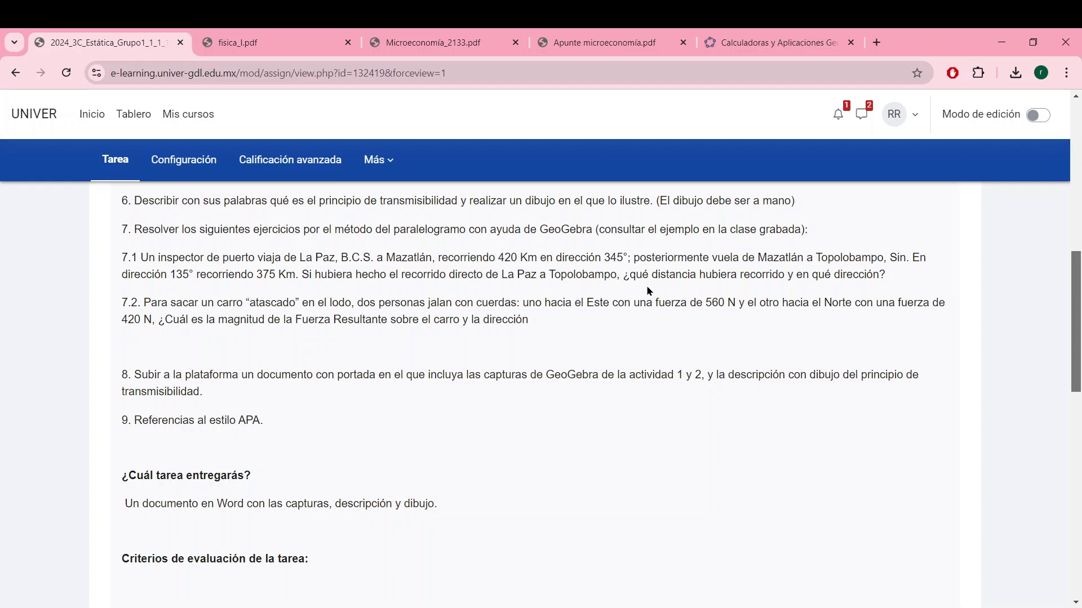
# - Switch to GeoGebra and start a new blank construction, discarding the changes to the vector drawing
pyautogui.click(777, 35)
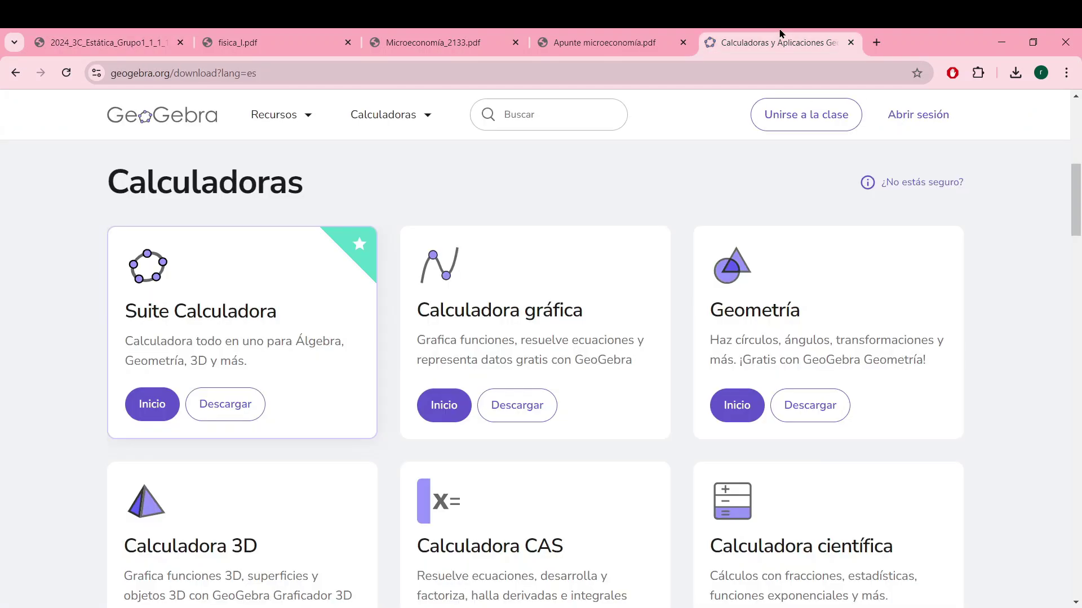
pyautogui.click(630, 41)
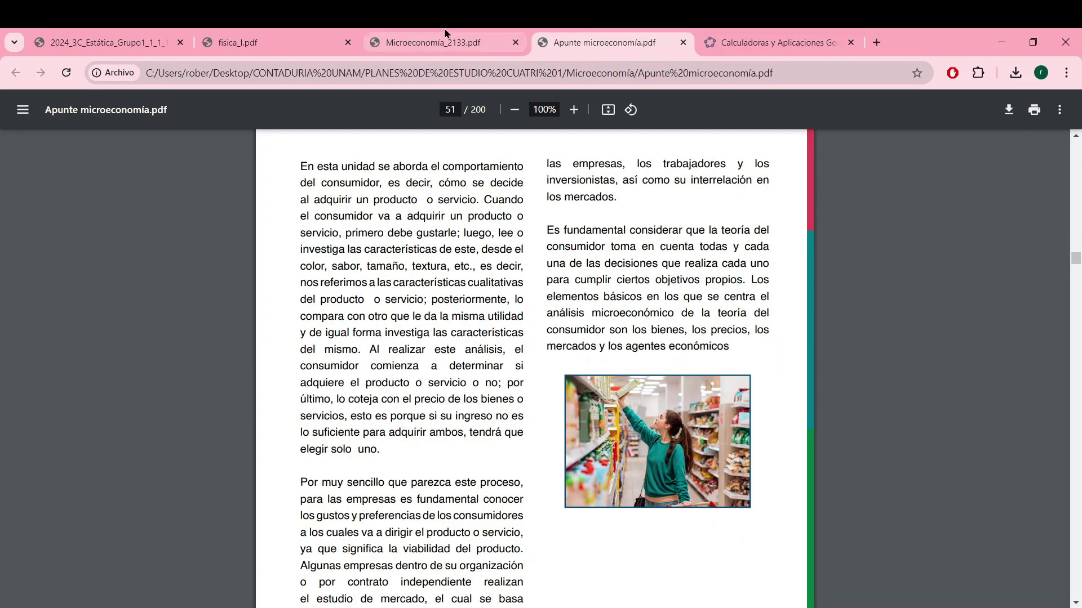
pyautogui.click(395, 39)
pyautogui.click(339, 35)
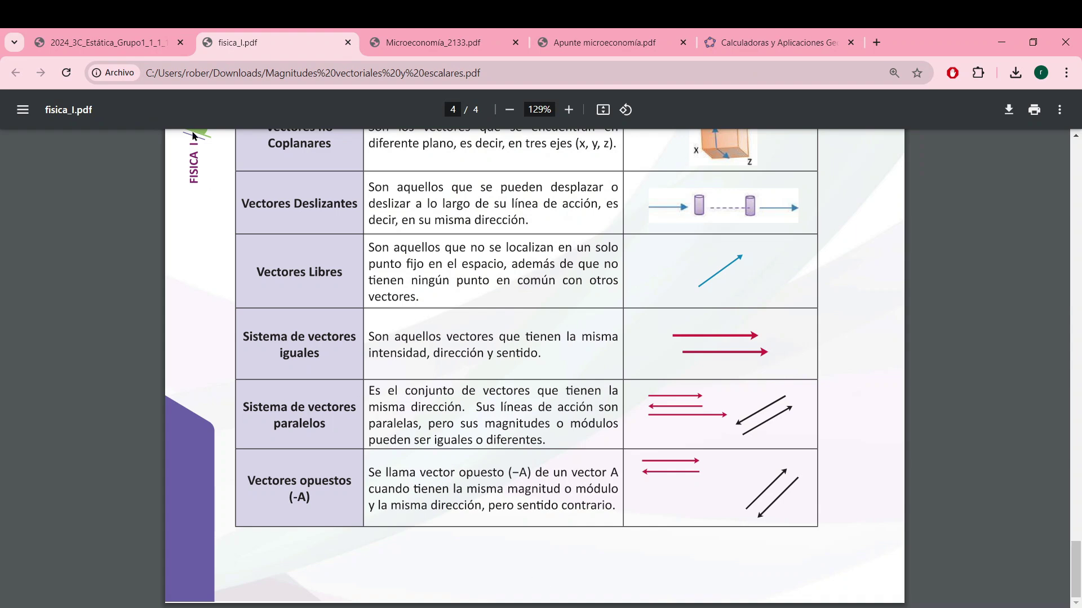
pyautogui.click(115, 33)
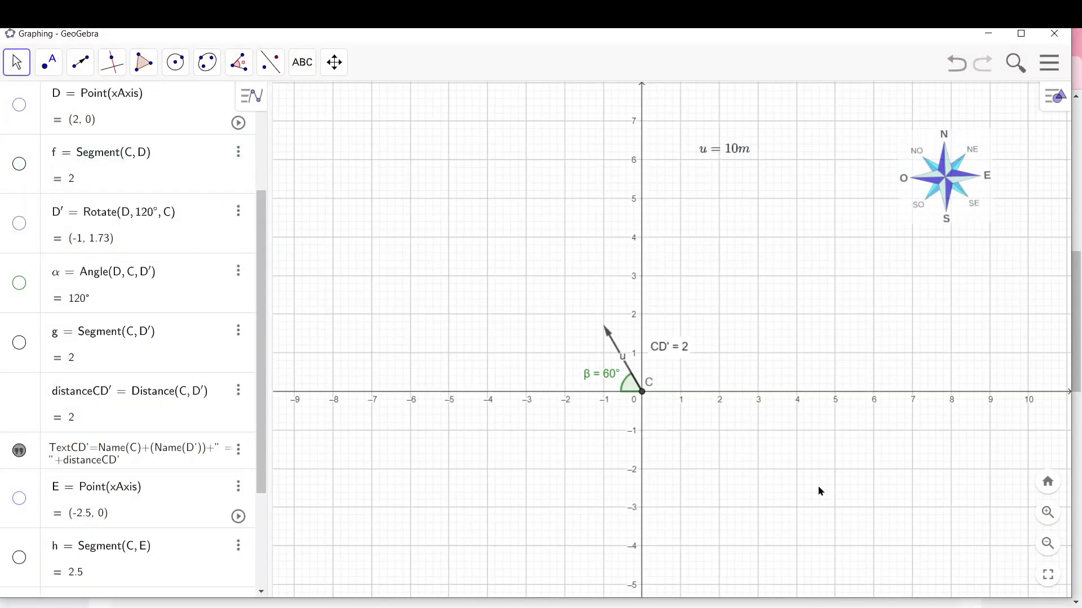
pyautogui.click(1050, 63)
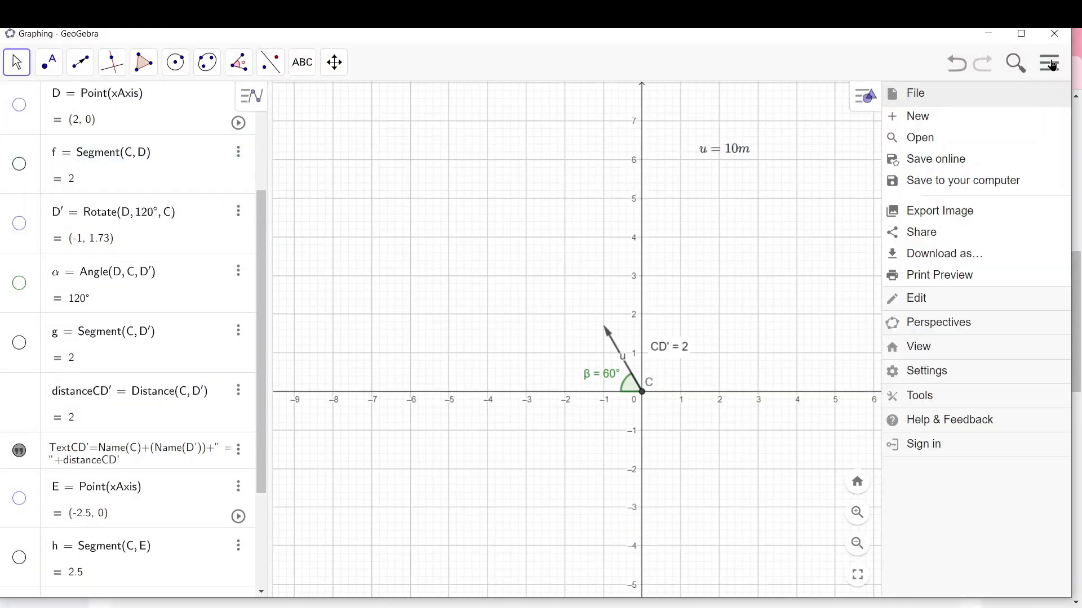
pyautogui.click(958, 116)
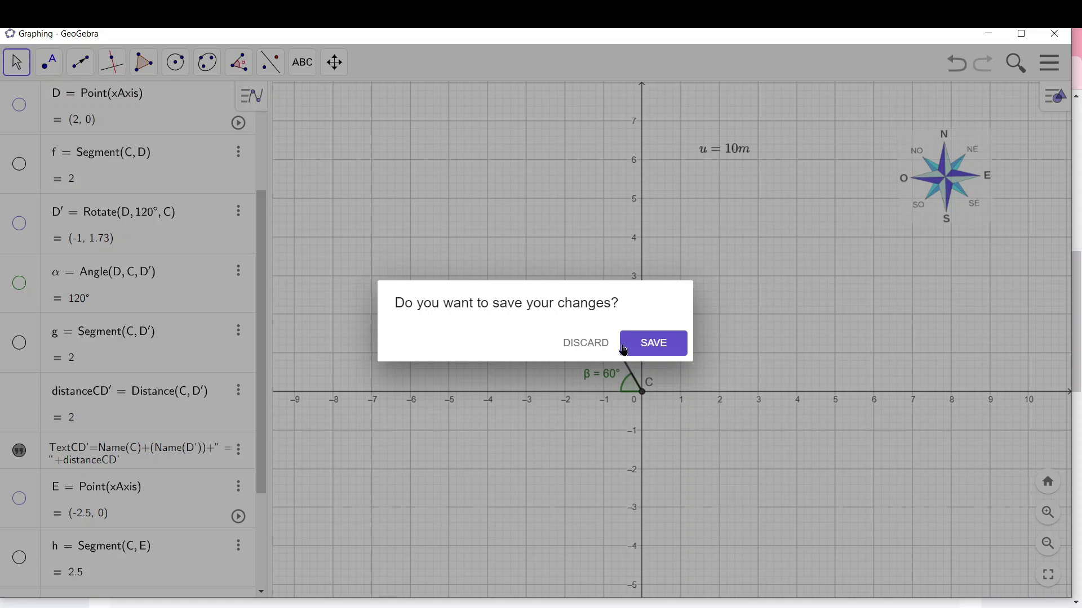
pyautogui.click(596, 350)
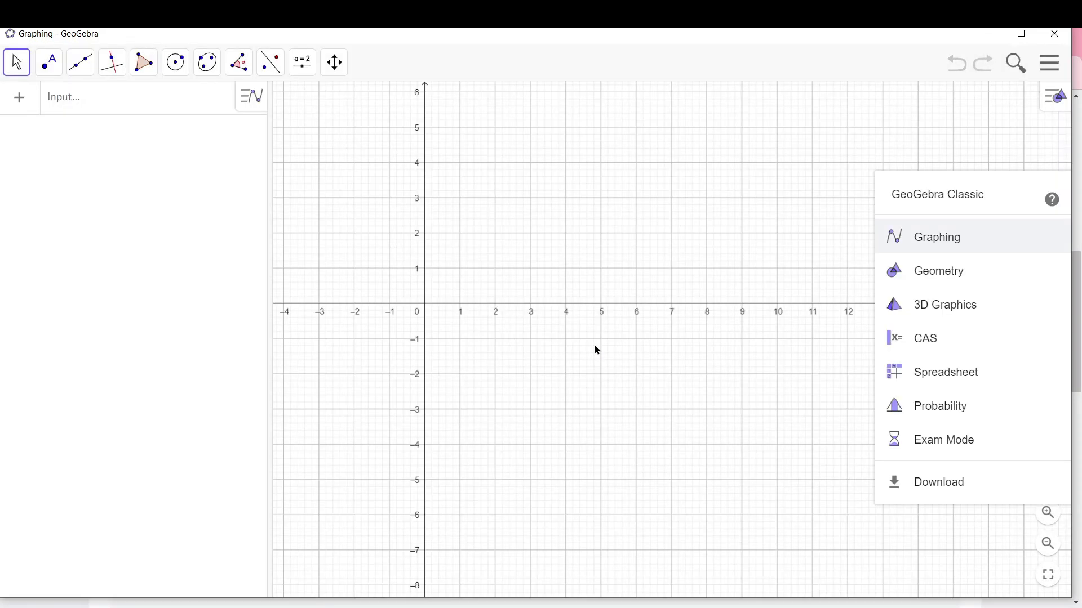
# - Choose the Graphing perspective and insert the image "Rosa de los vientos" from the Estática folder
pyautogui.click(932, 246)
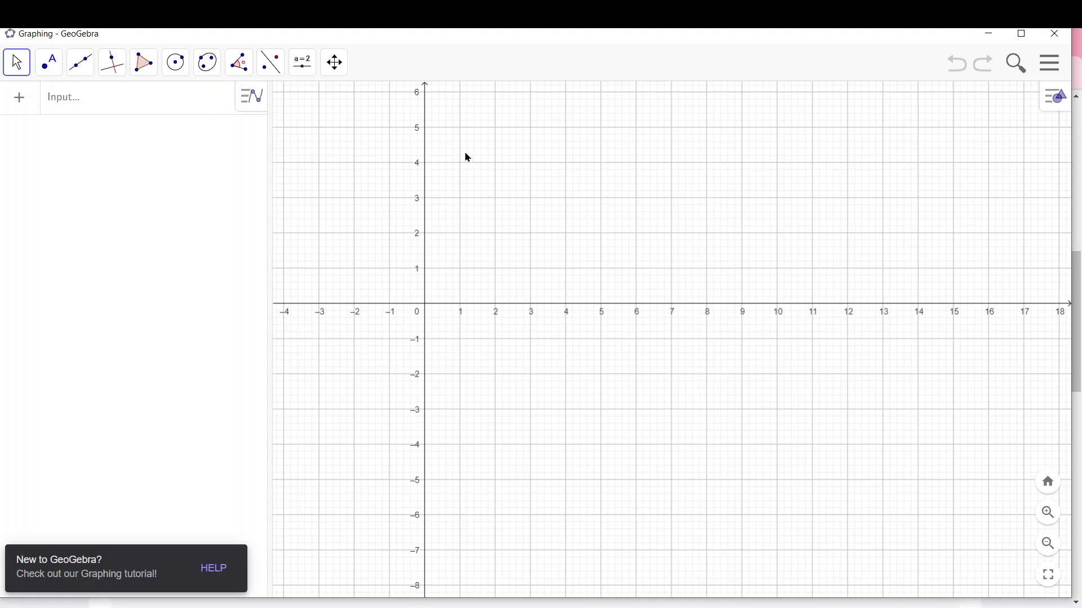
pyautogui.click(304, 72)
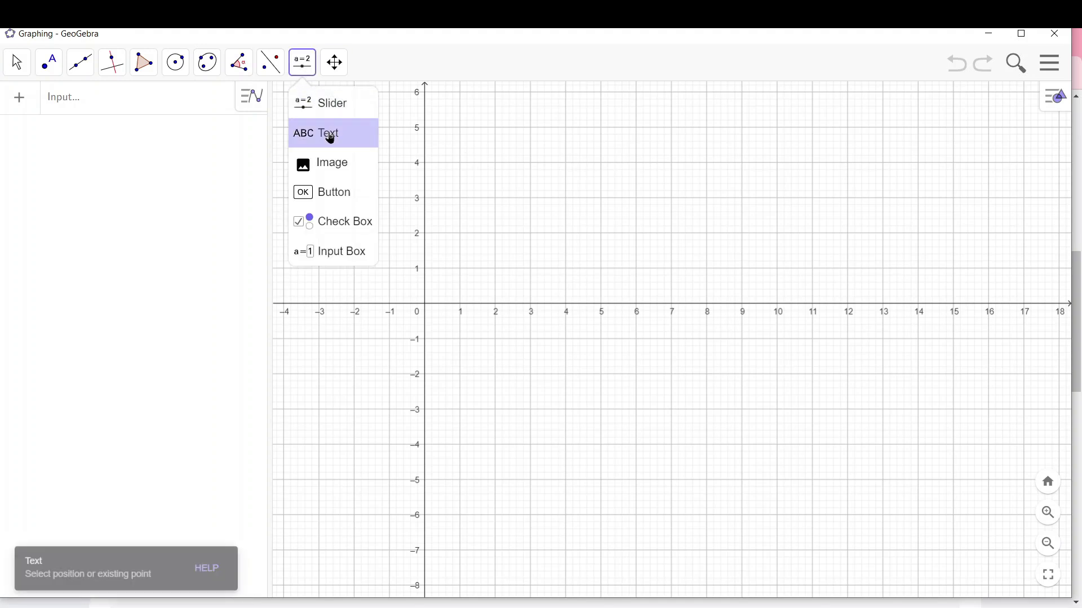
pyautogui.click(331, 169)
pyautogui.click(548, 410)
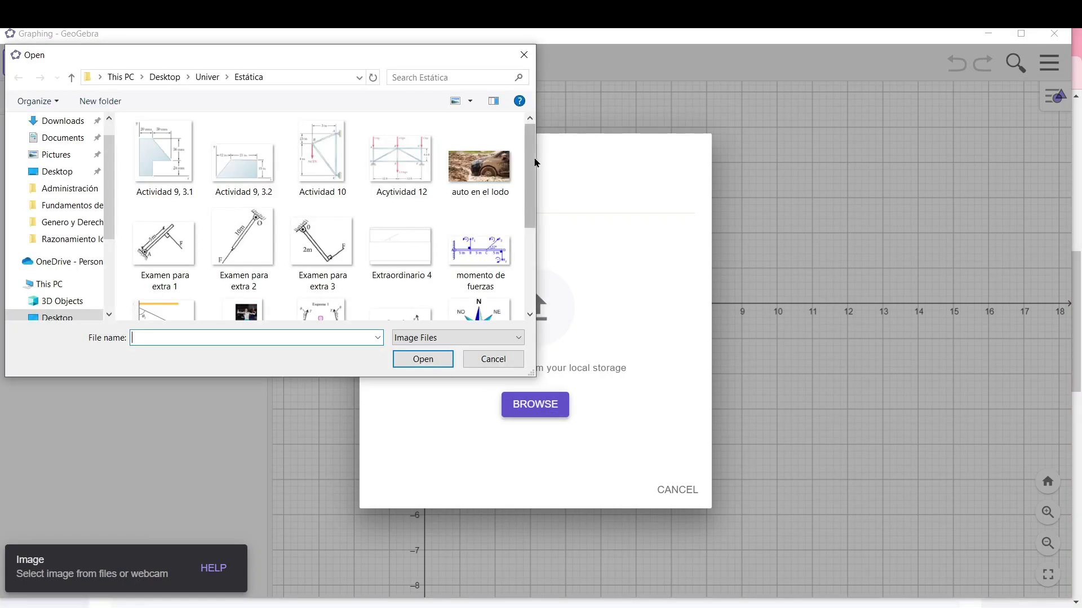
pyautogui.scroll(-3, 529, 239)
pyautogui.click(475, 174)
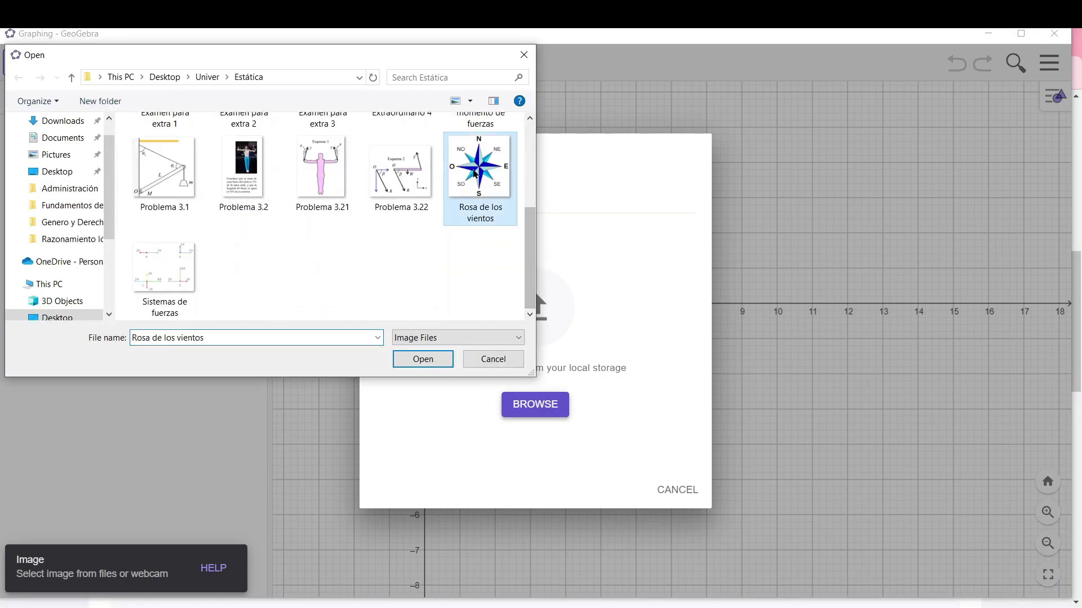
pyautogui.click(422, 358)
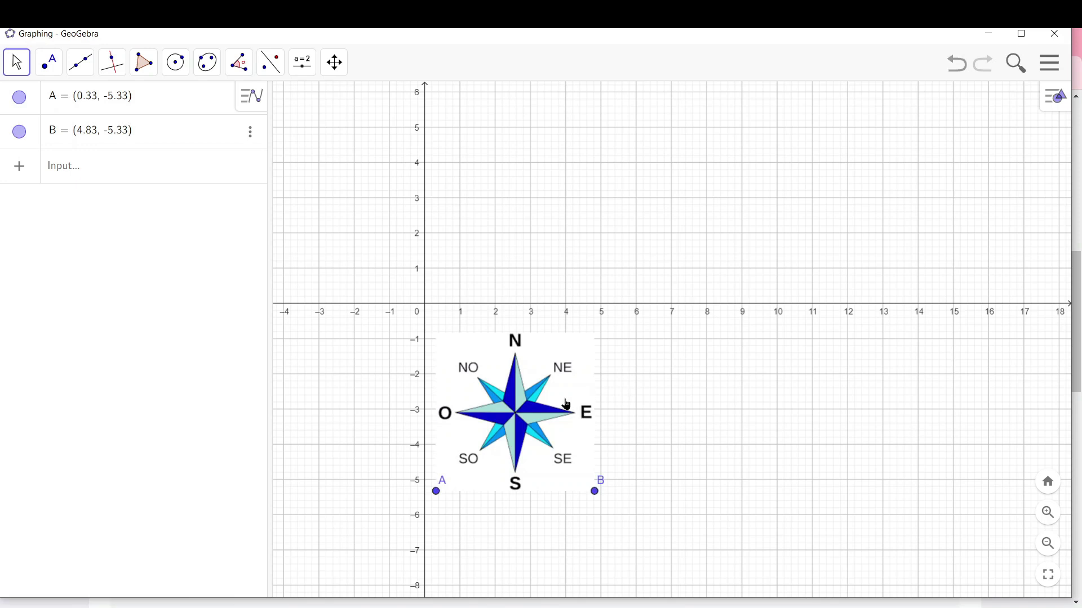
# - Shrink the compass-rose image to about 1.7 units wide and place its lower corner A at about (13.04, 8.62)
pyautogui.moveTo(566, 405); pyautogui.dragTo(923, 171)
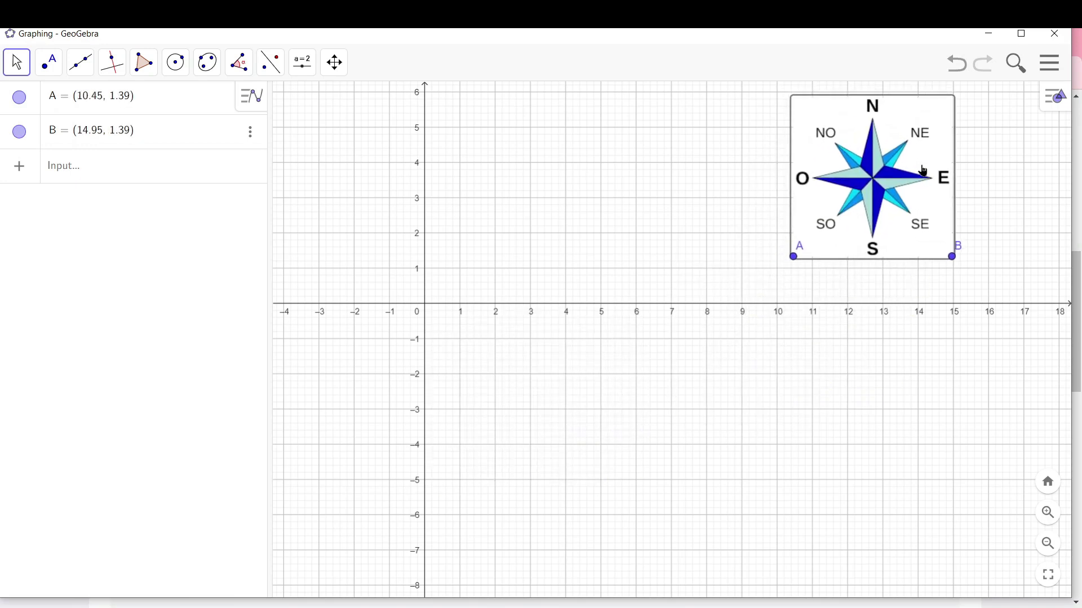
pyautogui.moveTo(794, 257); pyautogui.dragTo(894, 258)
pyautogui.click(937, 194)
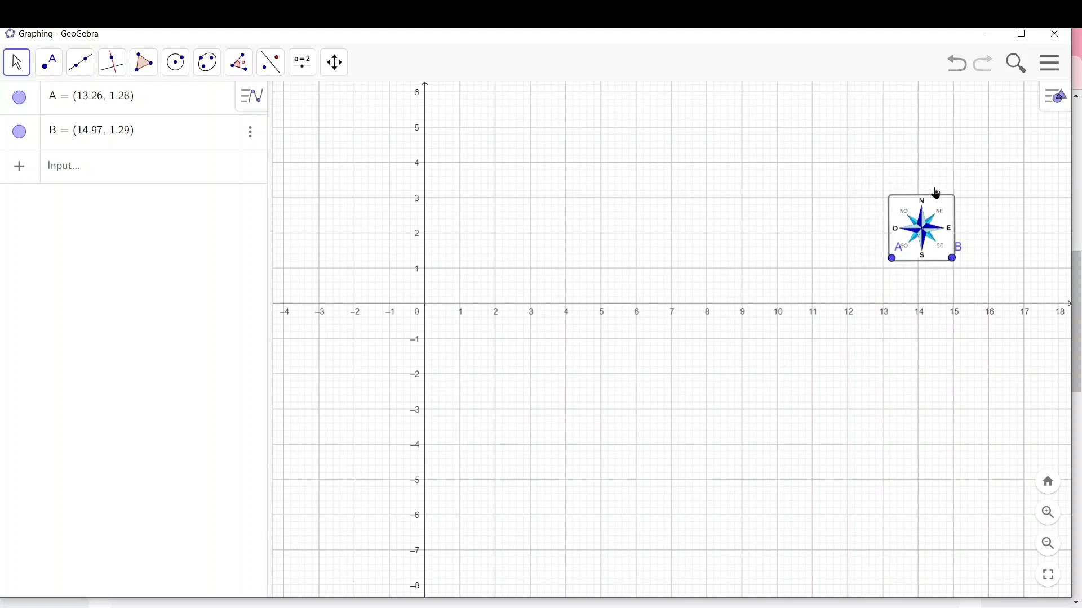
pyautogui.moveTo(937, 193); pyautogui.dragTo(969, 85)
pyautogui.moveTo(697, 232); pyautogui.dragTo(743, 362)
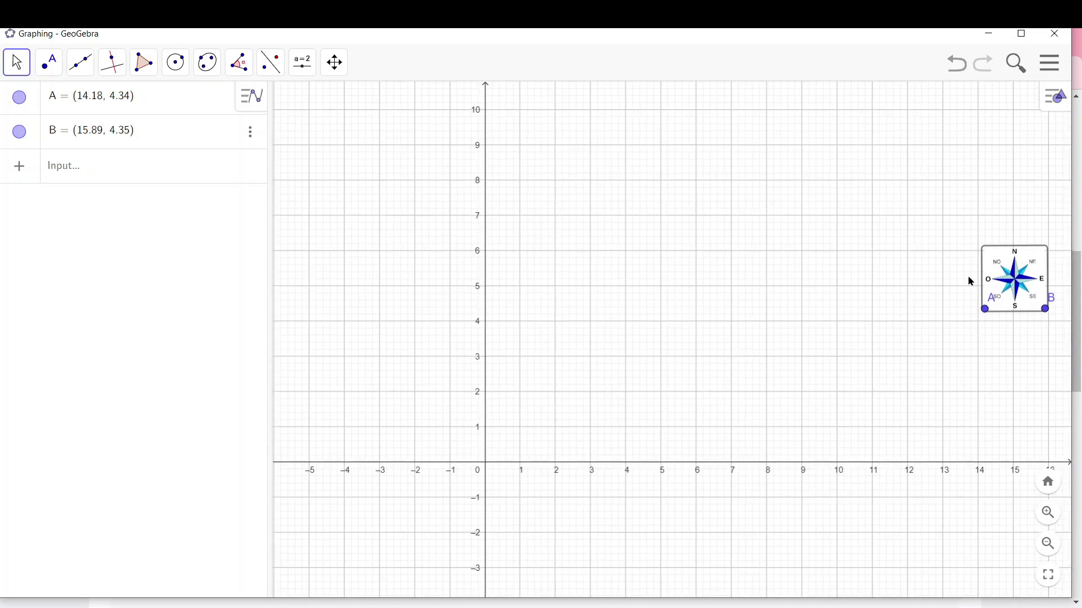
pyautogui.moveTo(1004, 291); pyautogui.dragTo(963, 138)
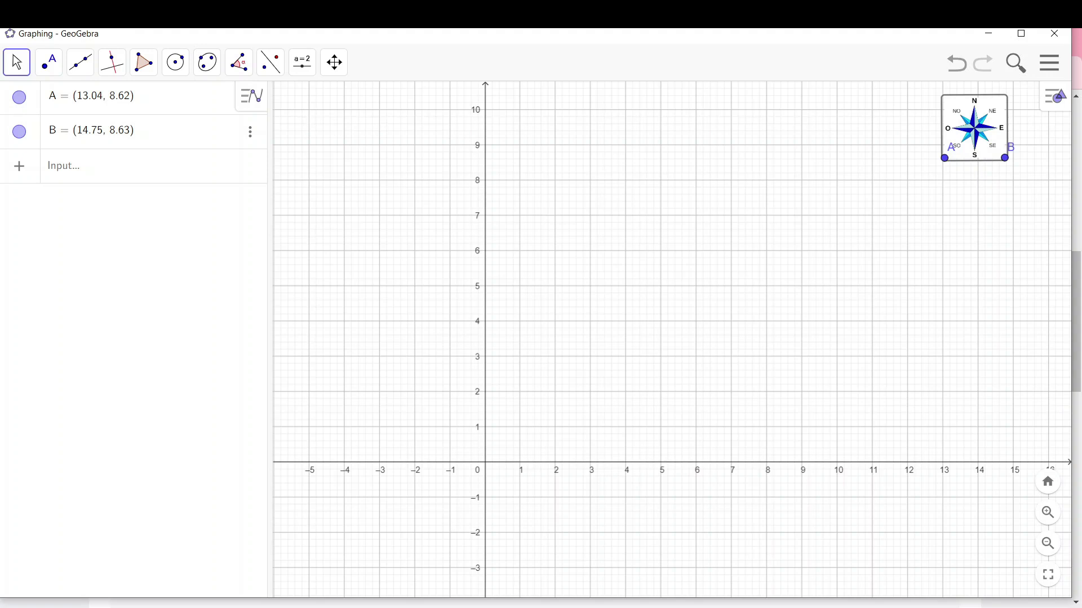
# - Arrange the browser's assignment page and GeoGebra side by side, with the assignment on the left half and GeoGebra on the right
pyautogui.click(598, 607)
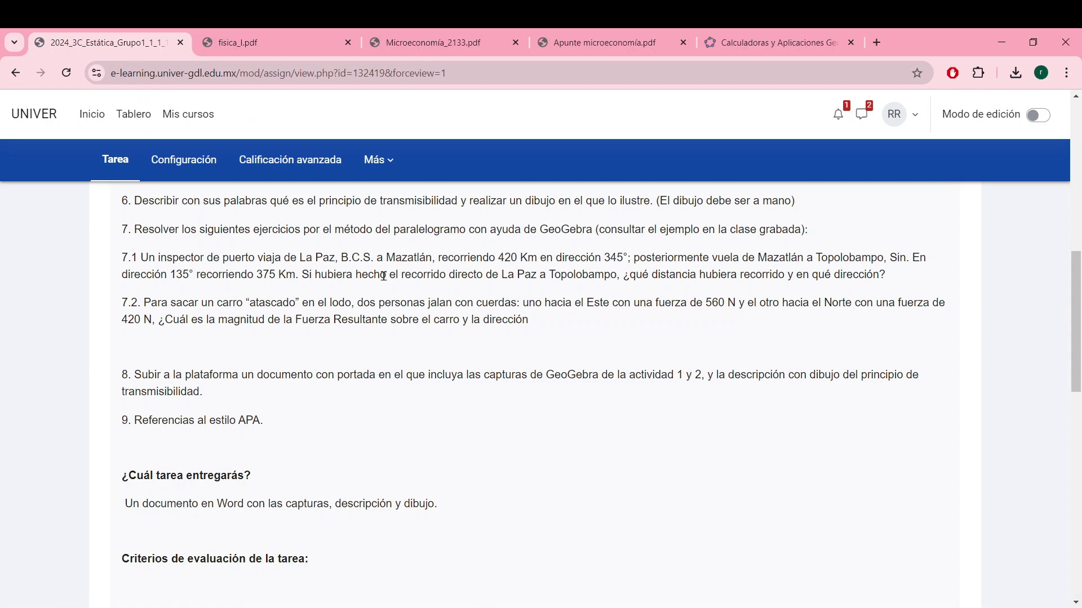
pyautogui.press('super+Left')
pyautogui.click(658, 254)
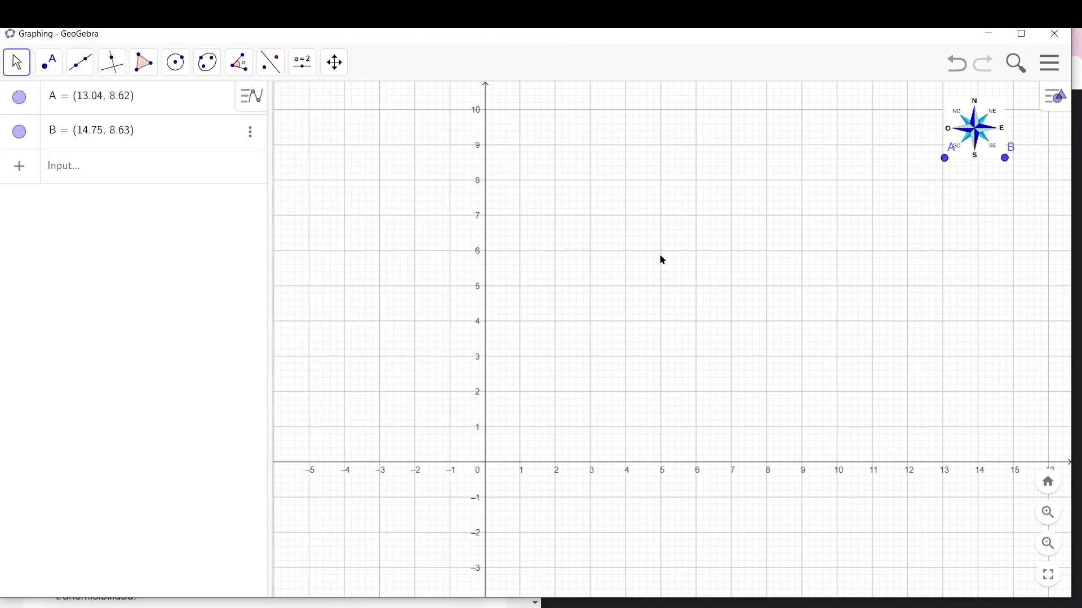
pyautogui.press('super+Right')
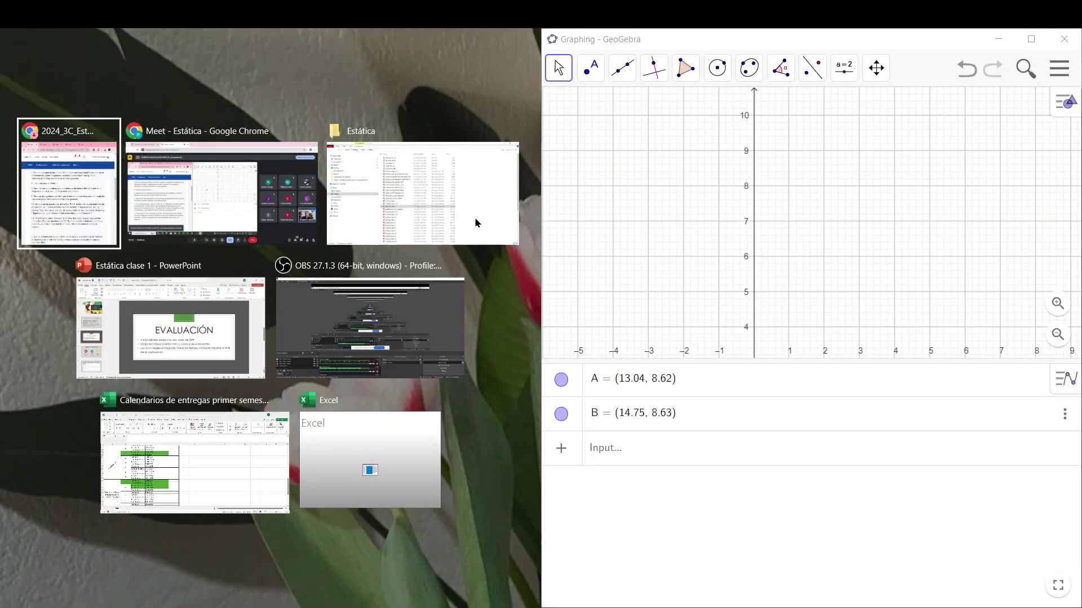
pyautogui.press('Return')
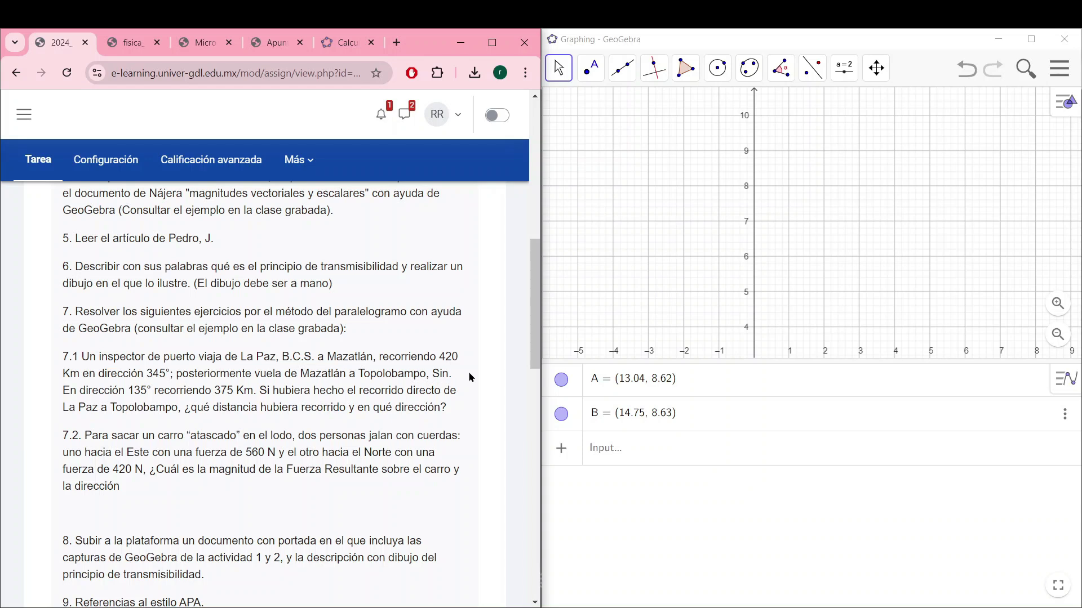
pyautogui.click(826, 175)
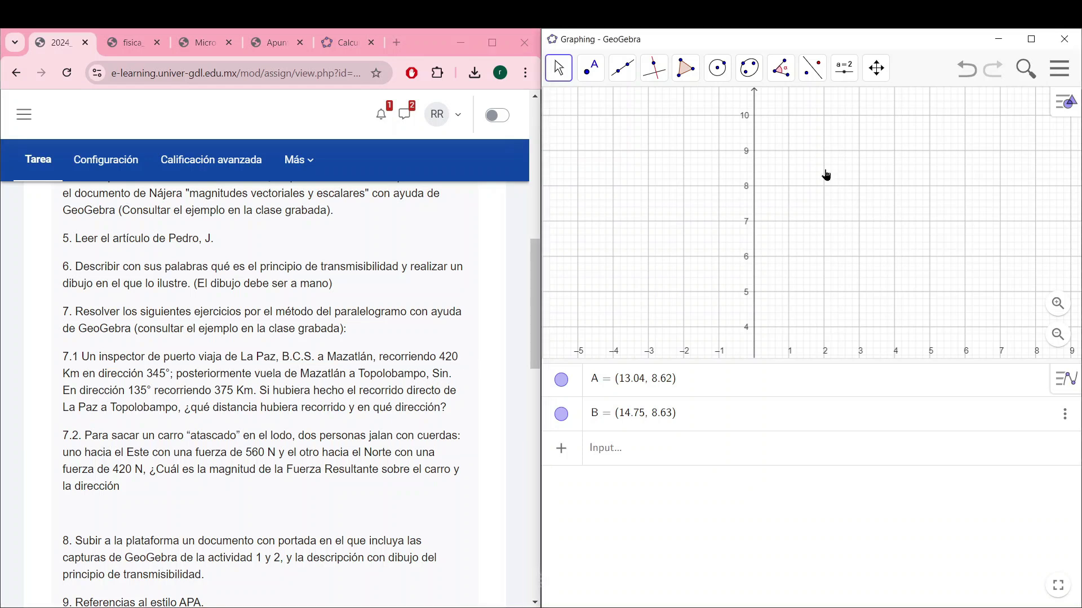
# - Add the scale text "1 u = 100 km" to the graphics view
pyautogui.click(843, 67)
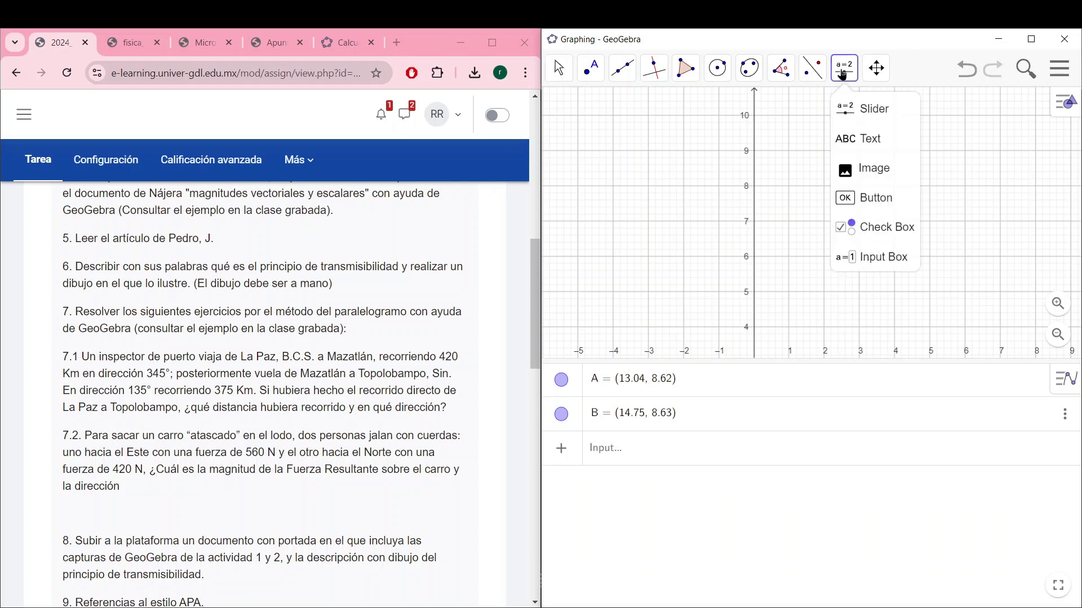
pyautogui.click(868, 149)
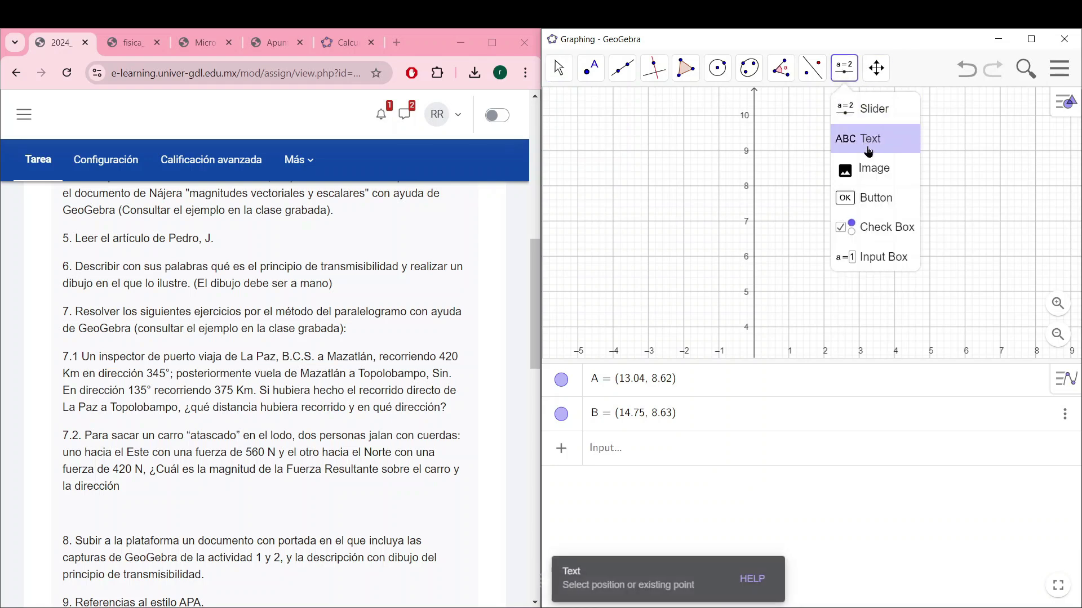
pyautogui.click(804, 164)
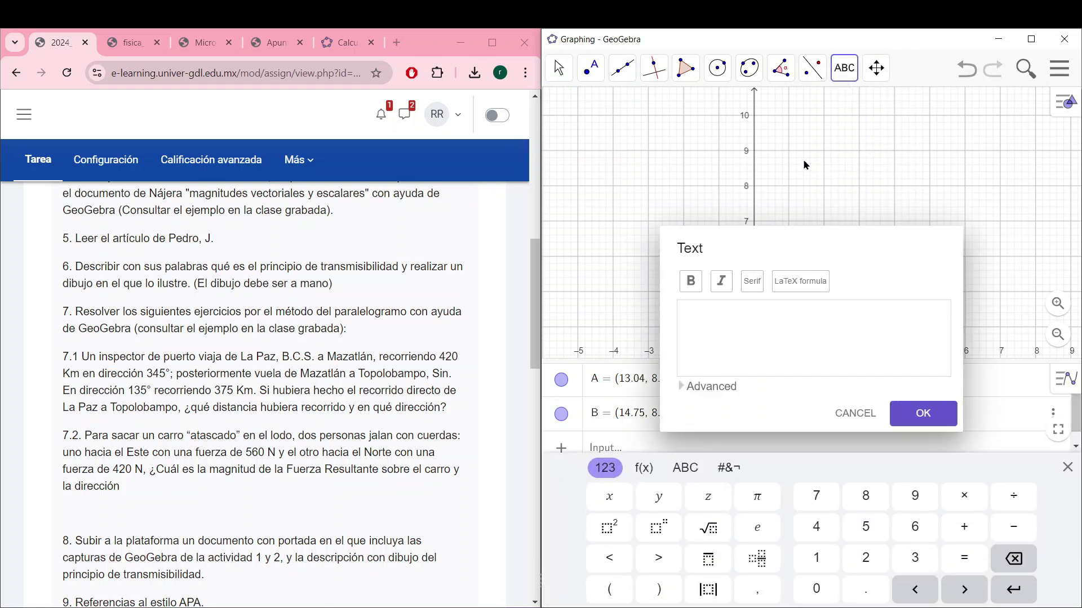
pyautogui.click(732, 323)
pyautogui.write('1 u =')
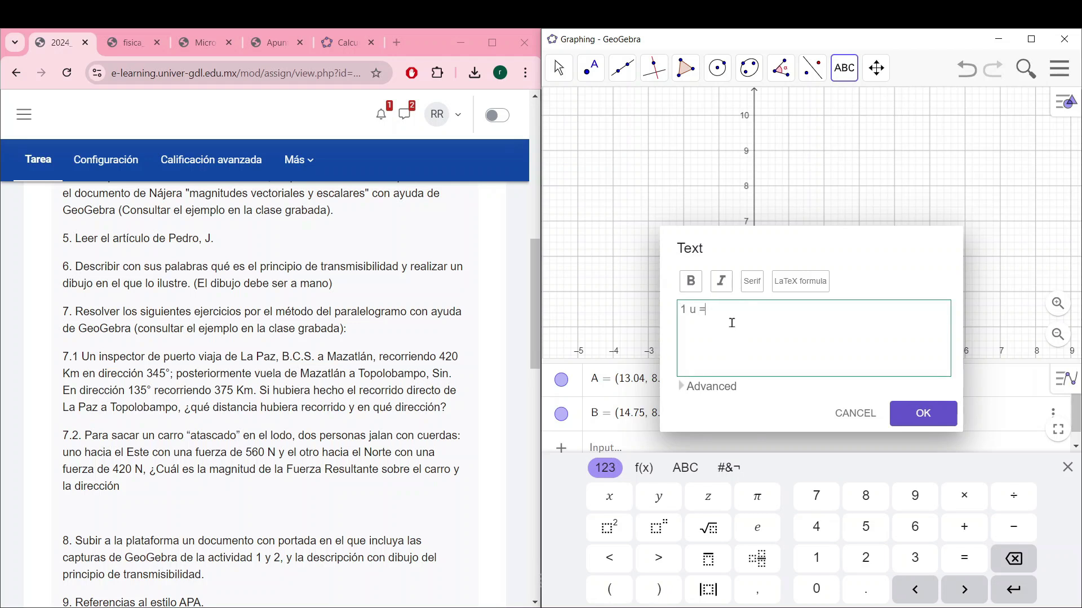
pyautogui.write(' 100 km')
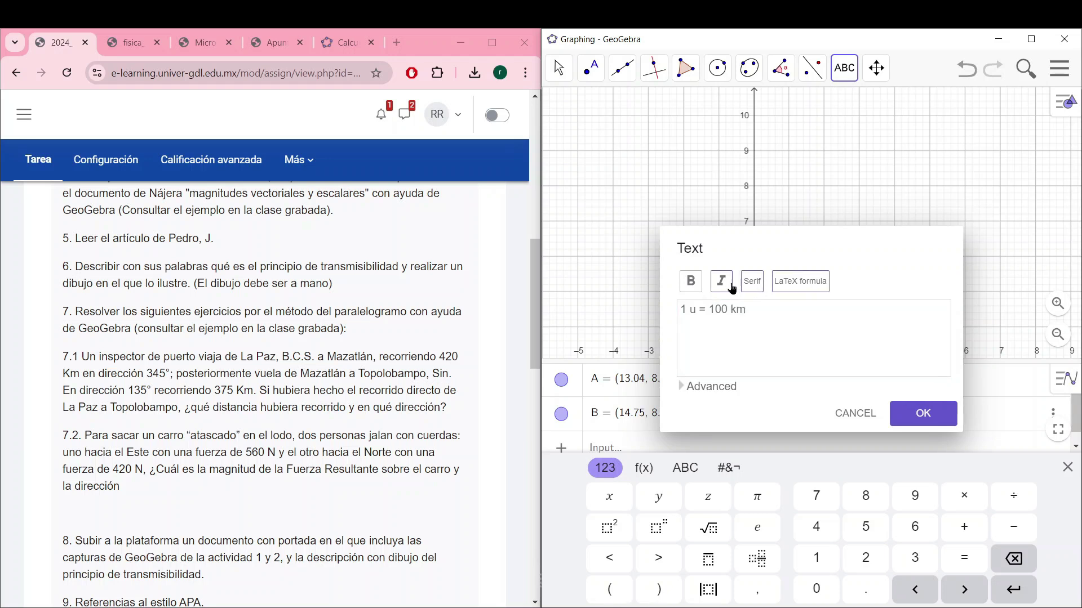
pyautogui.click(919, 423)
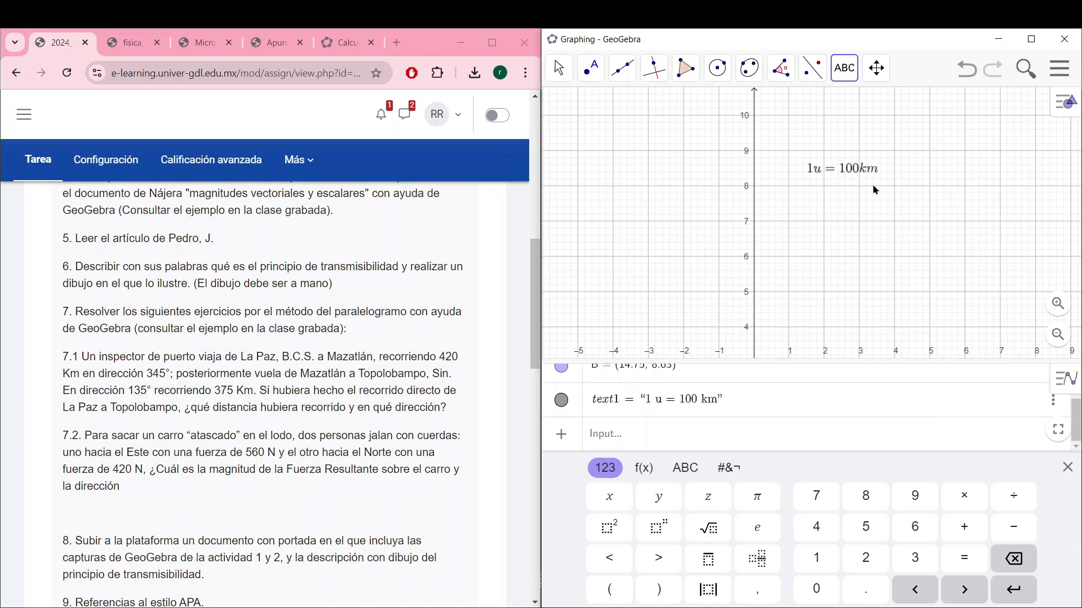
pyautogui.click(854, 172)
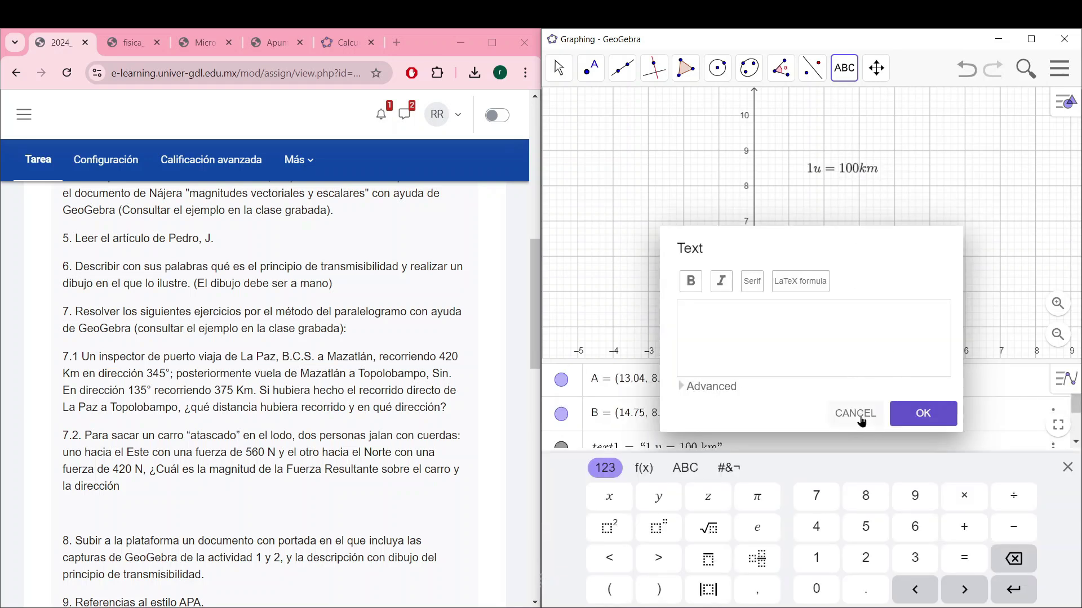
pyautogui.click(860, 421)
# - Enlarge the graphics view, move the compass rose up to about (12.5, 14.7), and place the scale text beside it
pyautogui.click(558, 67)
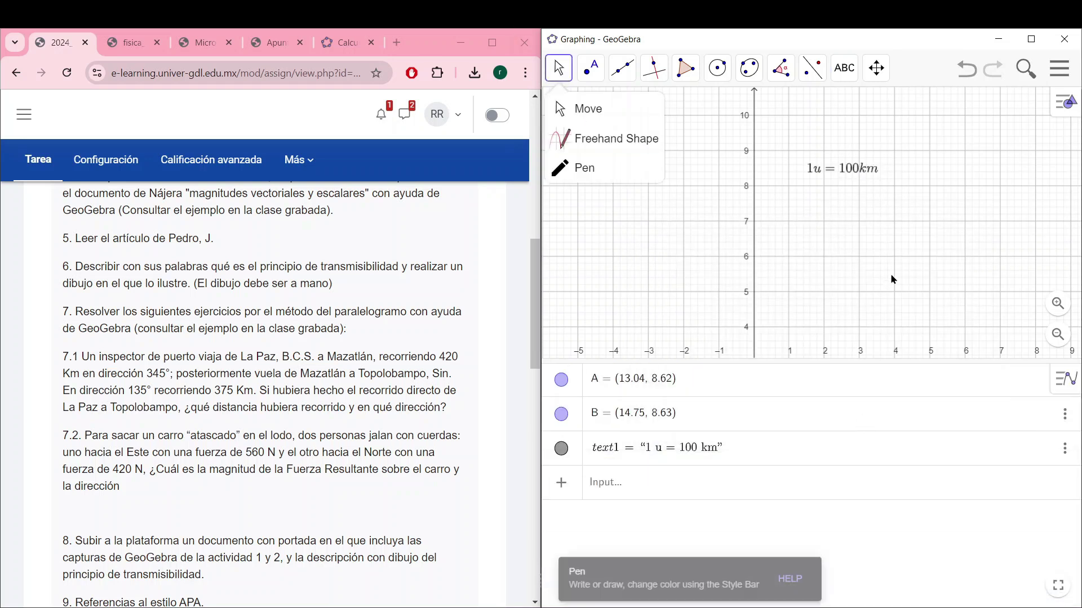
pyautogui.moveTo(896, 269); pyautogui.dragTo(780, 329)
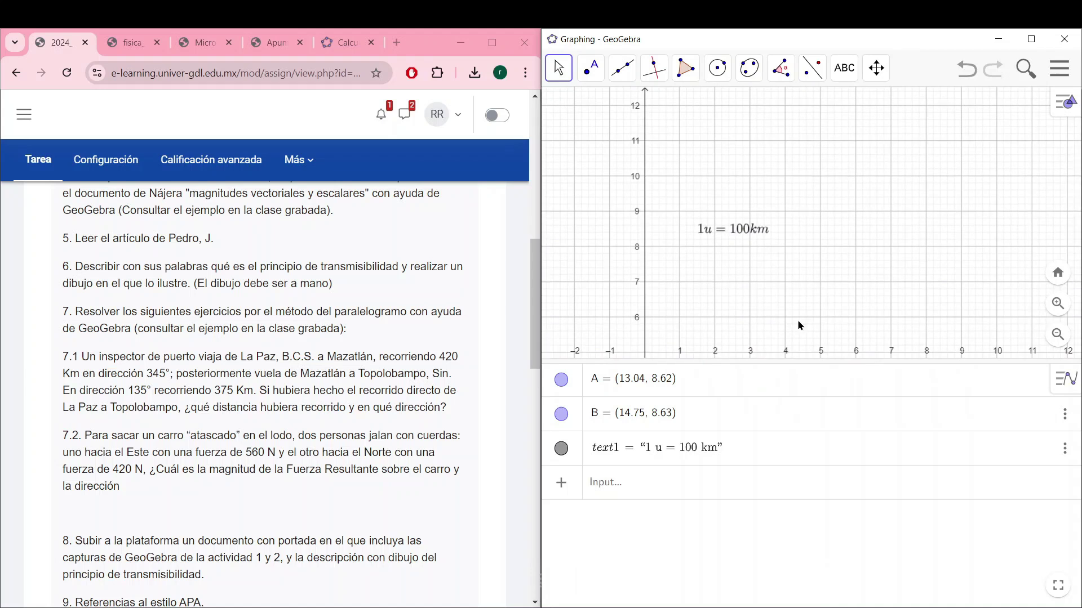
pyautogui.moveTo(933, 362); pyautogui.dragTo(932, 507)
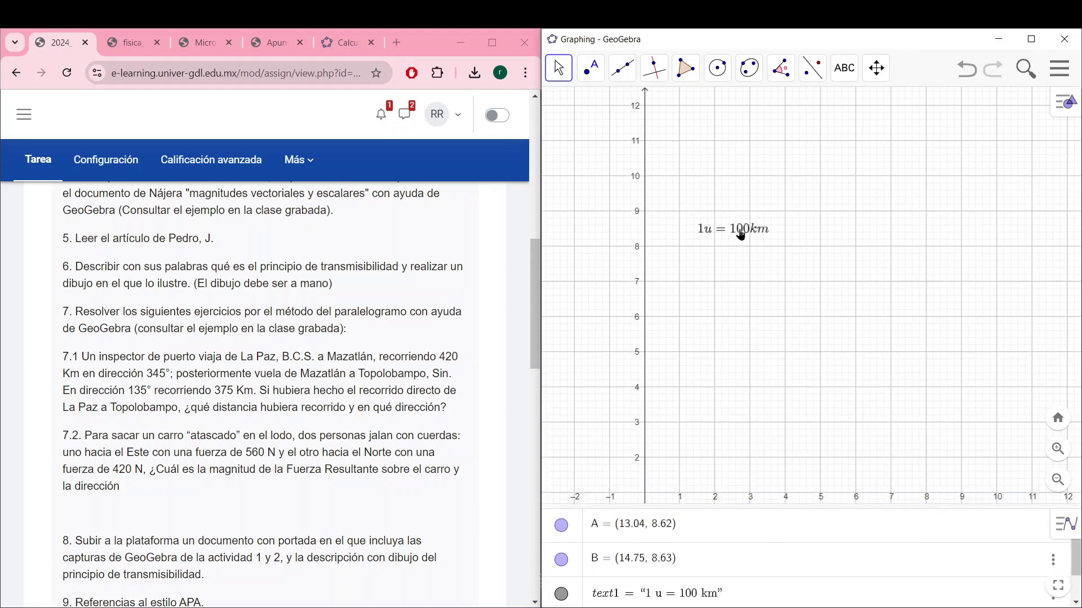
pyautogui.moveTo(741, 235); pyautogui.dragTo(948, 186)
pyautogui.scroll(-3, 771, 264)
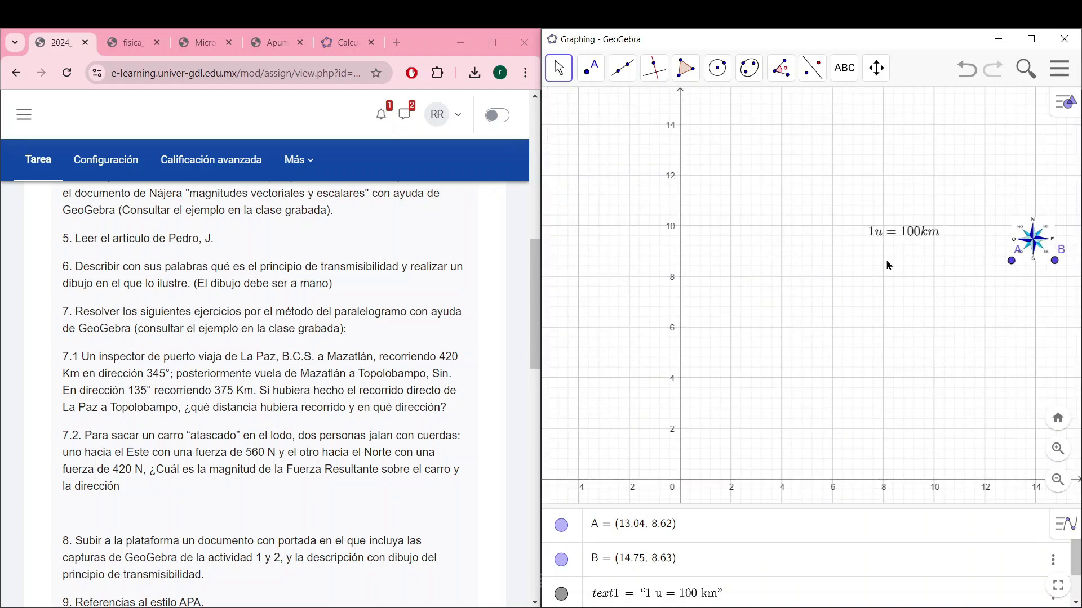
pyautogui.scroll(2, 842, 340)
pyautogui.scroll(-2, 702, 365)
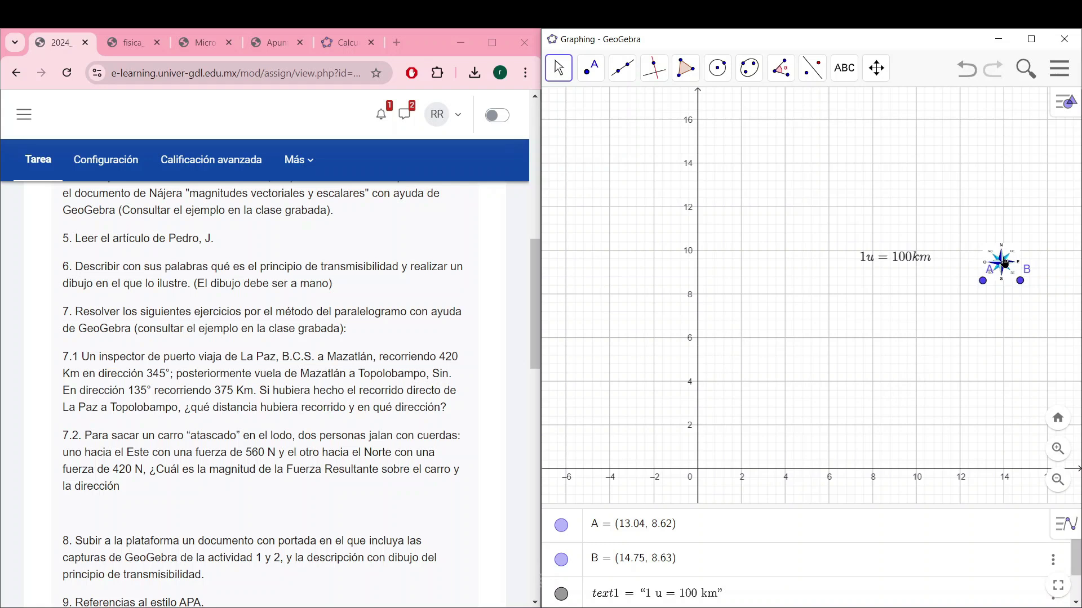
pyautogui.moveTo(1000, 262); pyautogui.dragTo(988, 130)
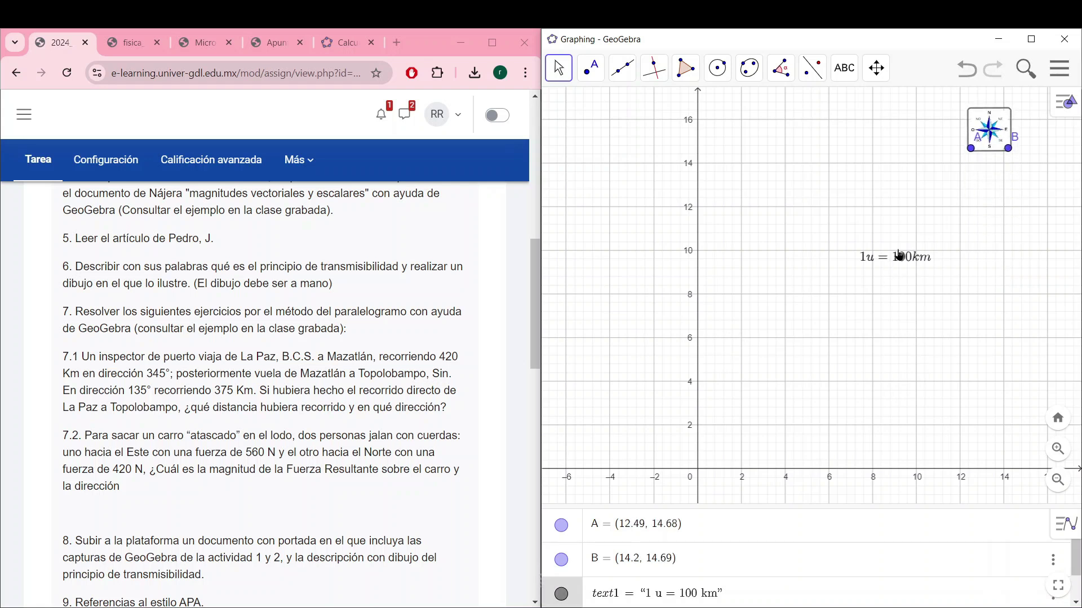
pyautogui.moveTo(897, 258); pyautogui.dragTo(898, 139)
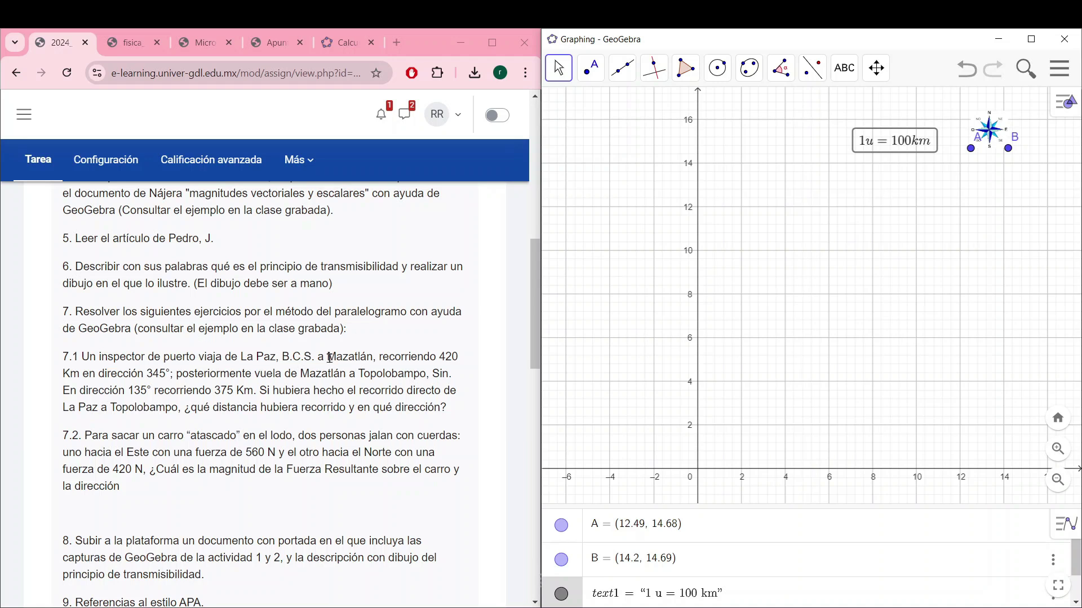
# - Place a point at the origin where the axes intersect and rename it LP
pyautogui.click(586, 75)
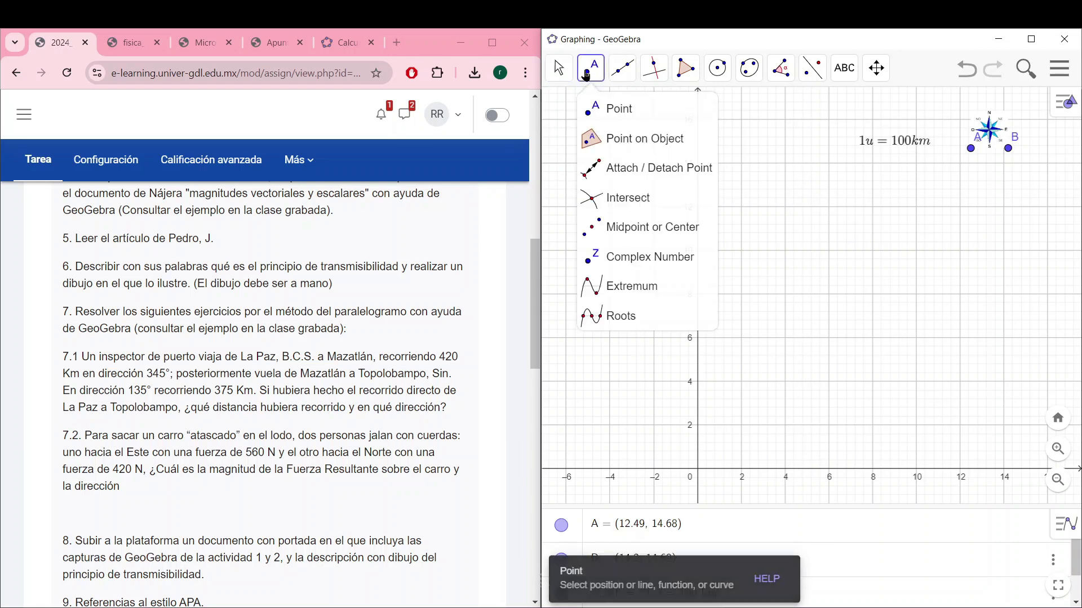
pyautogui.click(698, 471)
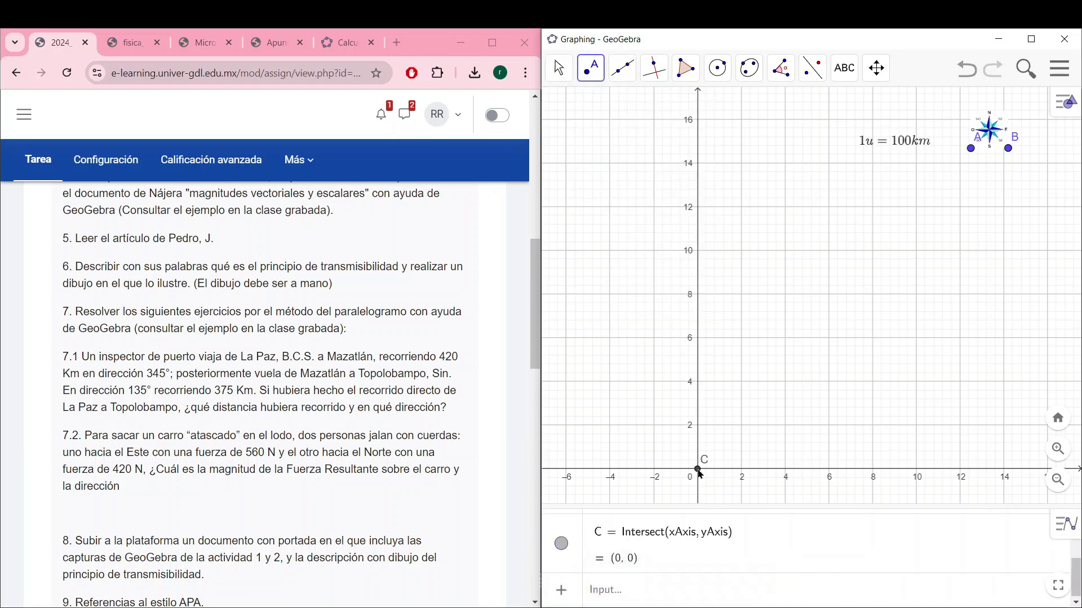
pyautogui.rightClick(698, 473)
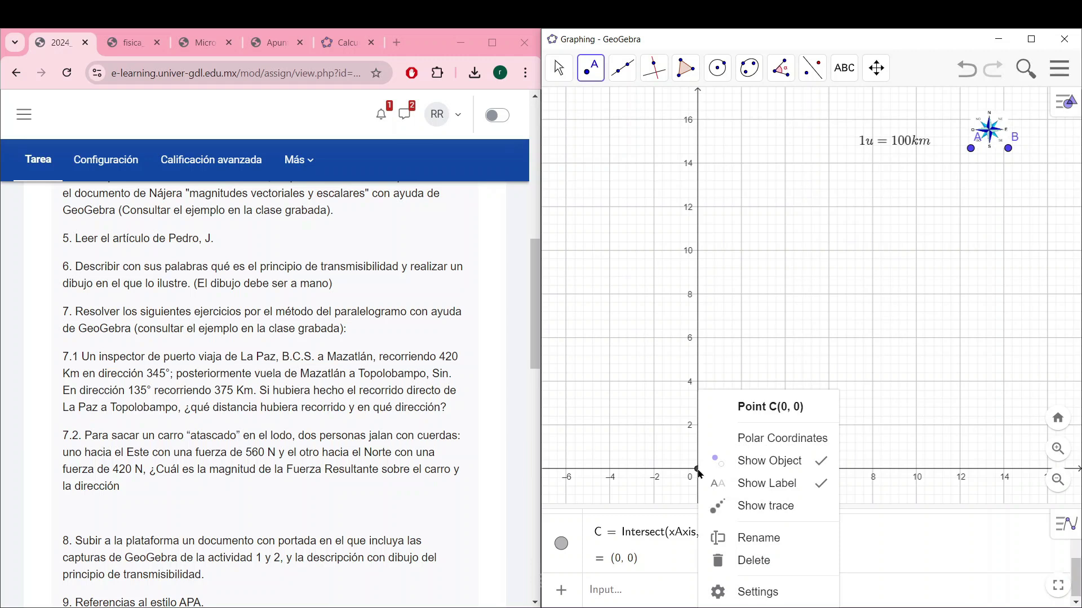
pyautogui.click(760, 539)
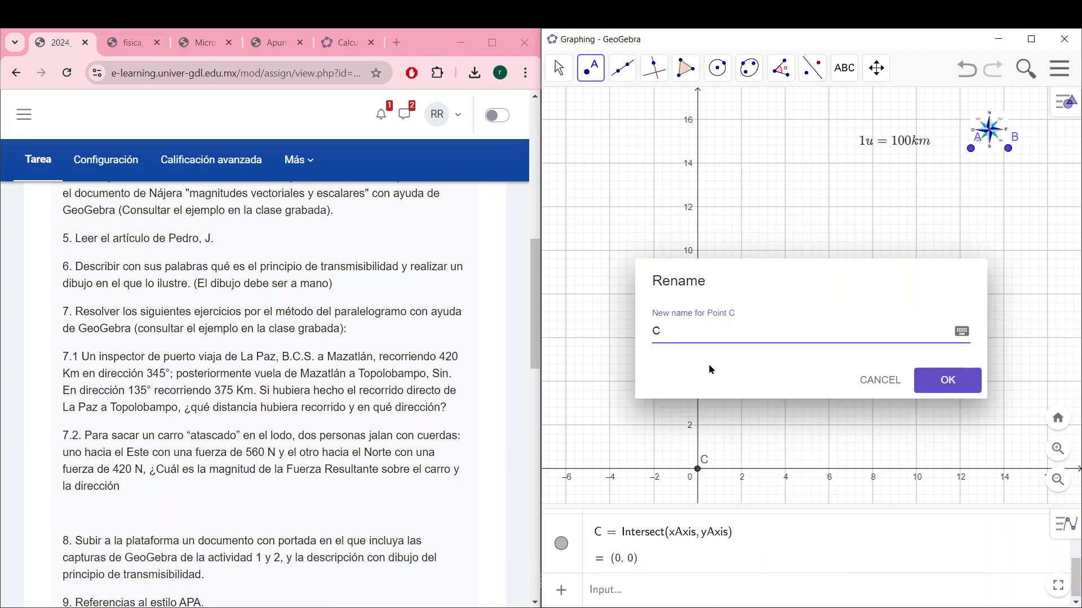
pyautogui.press('BackSpace')
pyautogui.write('LP')
pyautogui.click(947, 382)
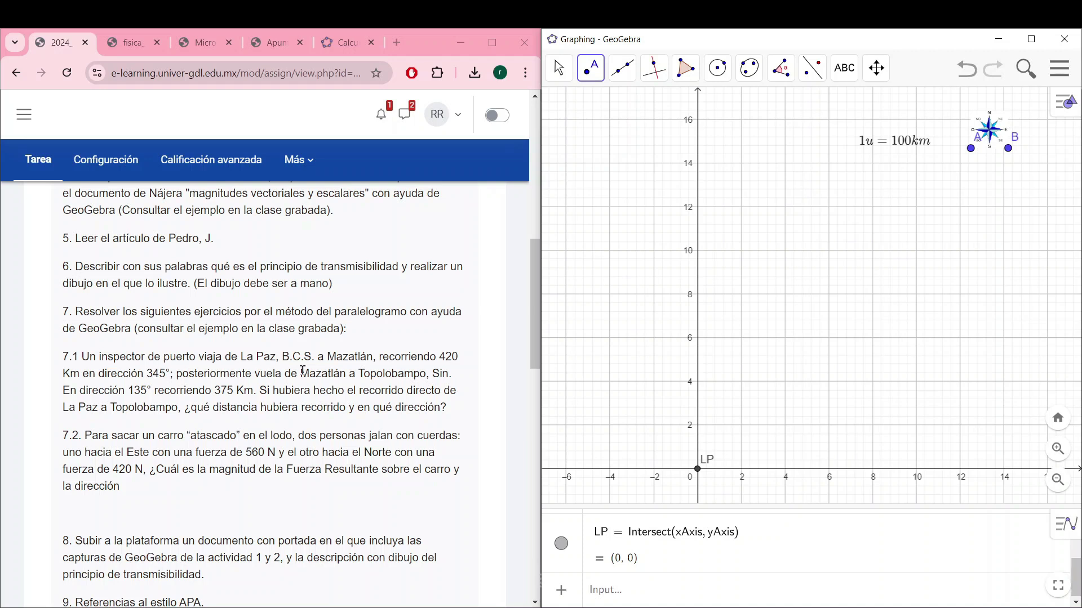
# - Maximize the GeoGebra window and add the point (4.2, 0)
pyautogui.click(622, 81)
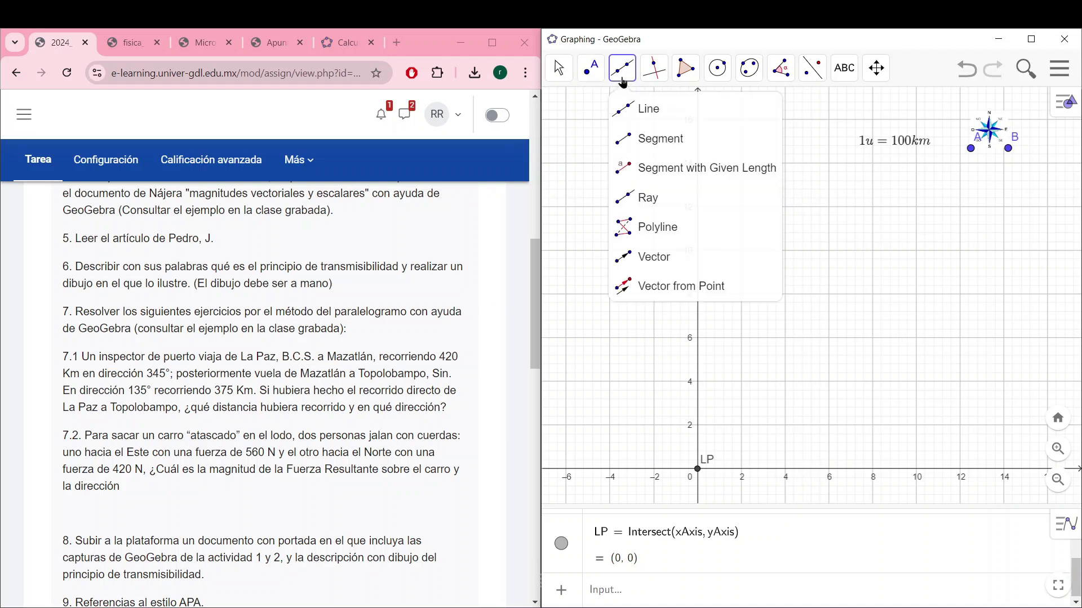
pyautogui.click(648, 139)
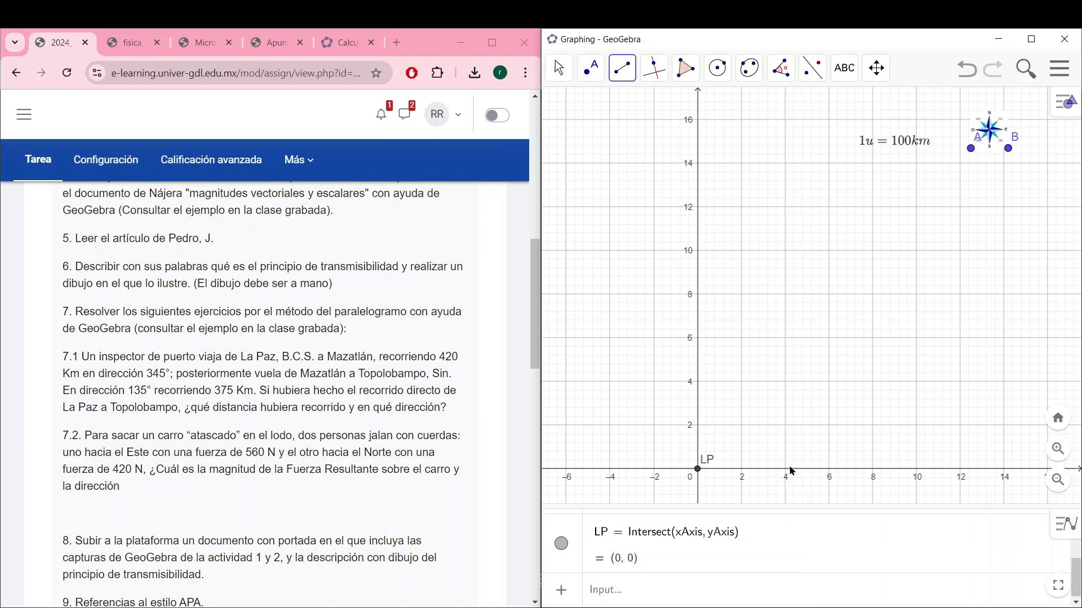
pyautogui.click(1031, 39)
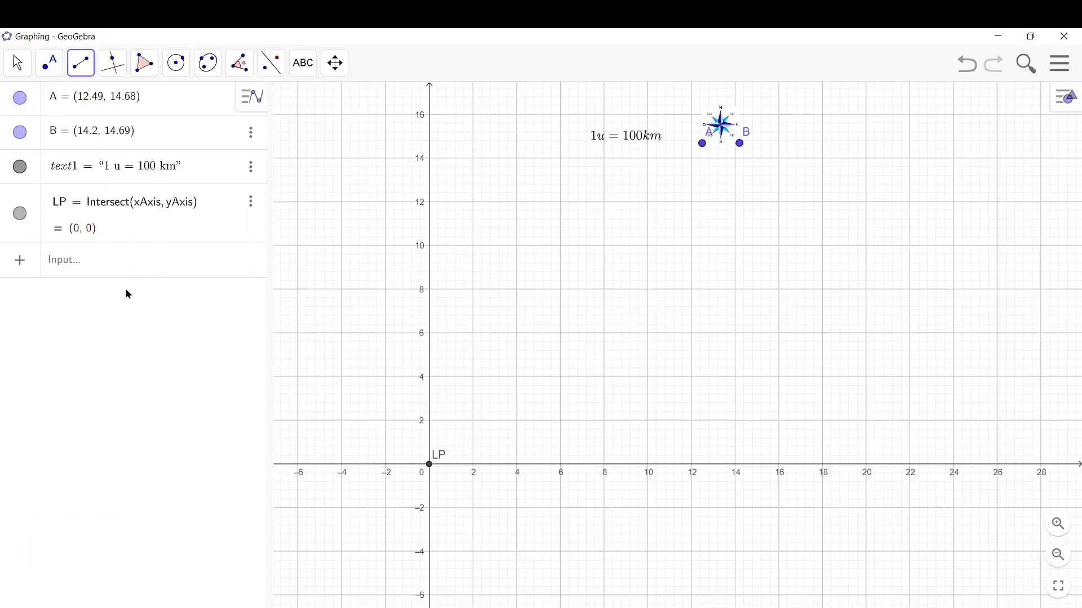
pyautogui.click(99, 273)
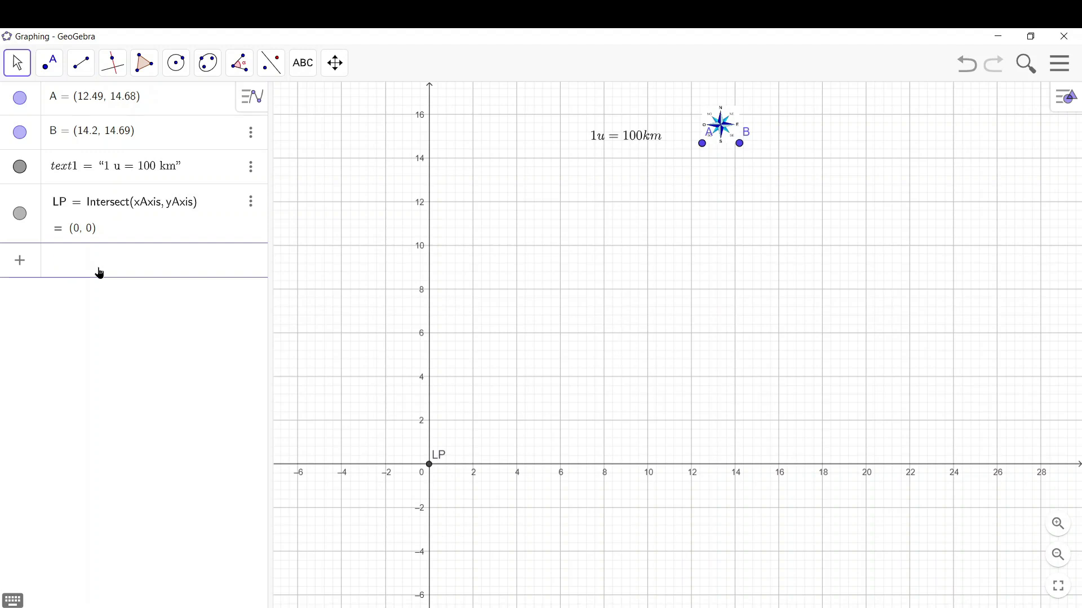
pyautogui.write('(')
pyautogui.press('Left')
pyautogui.write('4,2')
pyautogui.write(',')
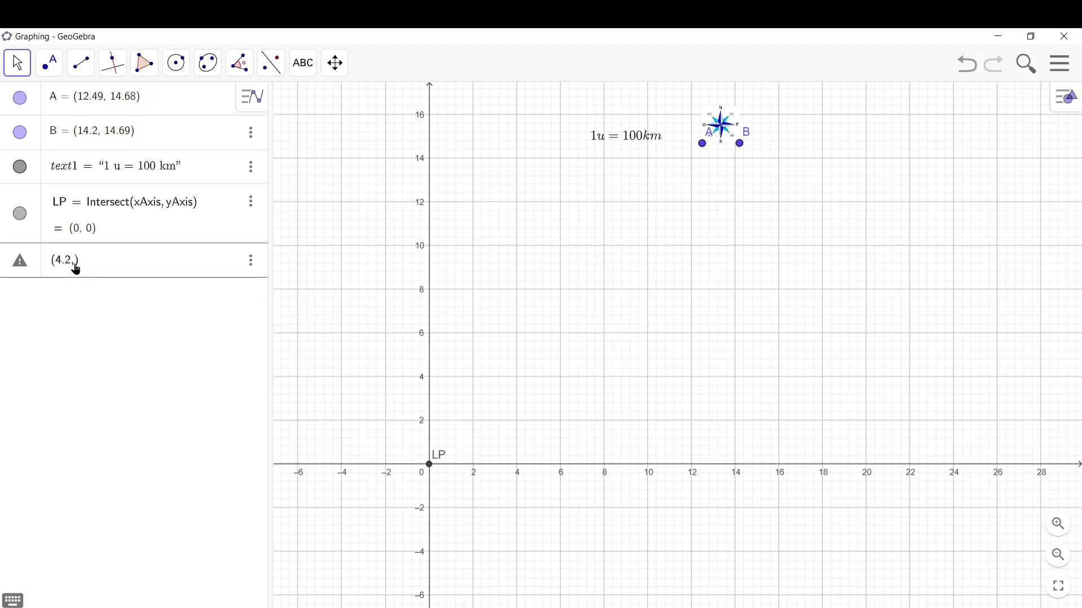
pyautogui.write('0')
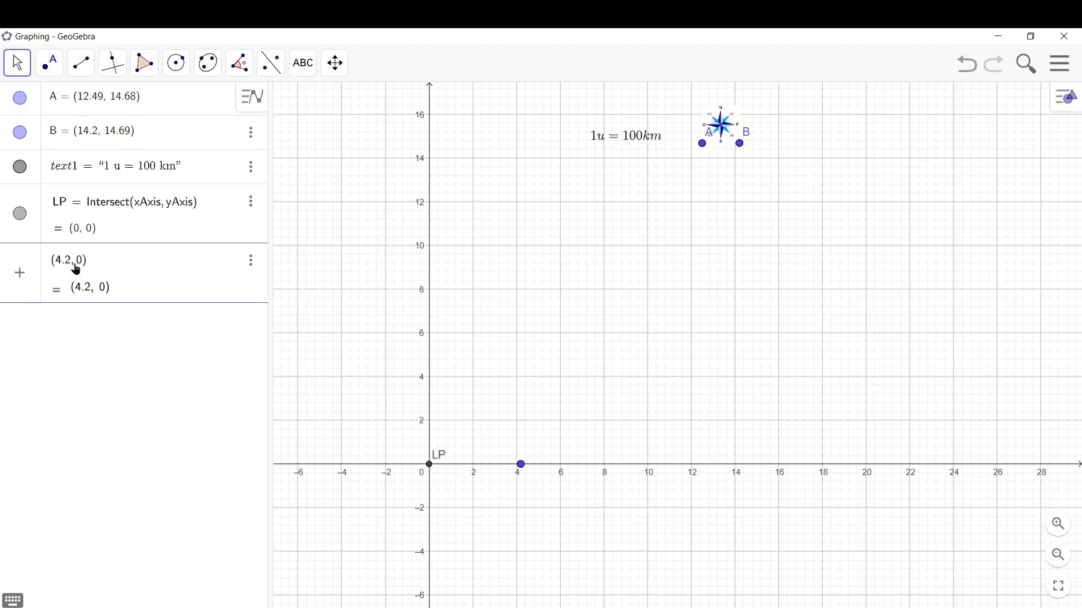
pyautogui.press('Return')
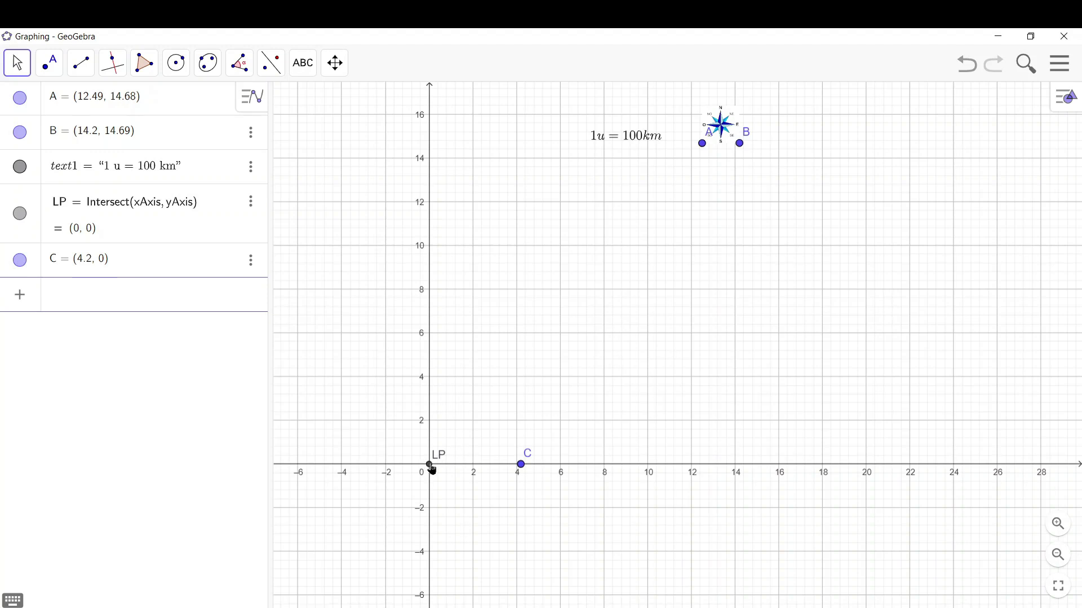
# - Create a 345° counterclockwise Angle with Given Size from point C about vertex LP, checking the direction against exercise 7.1 on the assignment page
pyautogui.click(520, 466)
pyautogui.click(241, 68)
pyautogui.click(267, 135)
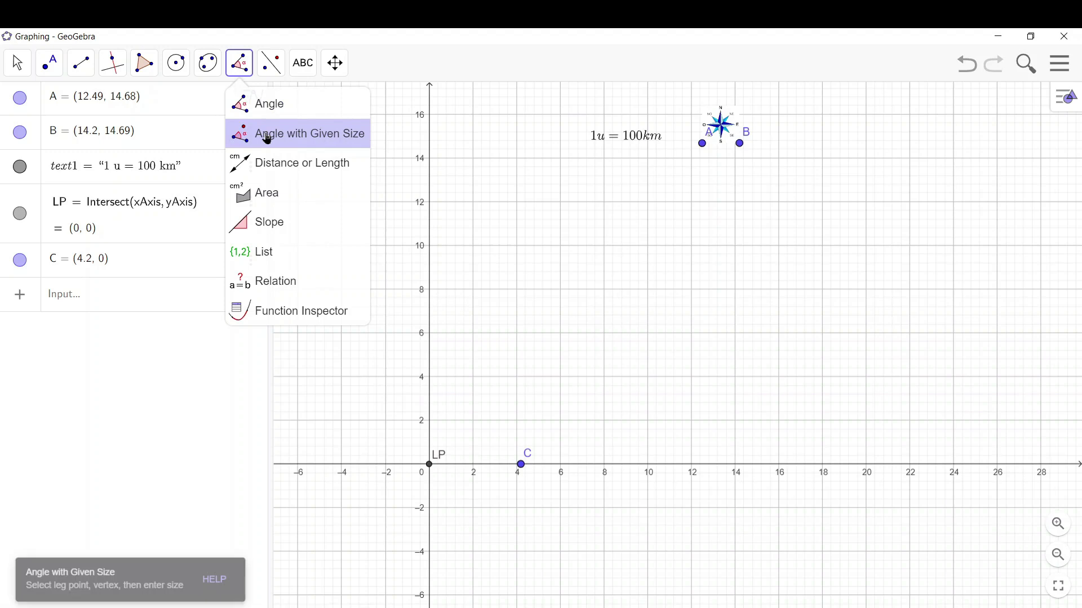
pyautogui.click(309, 139)
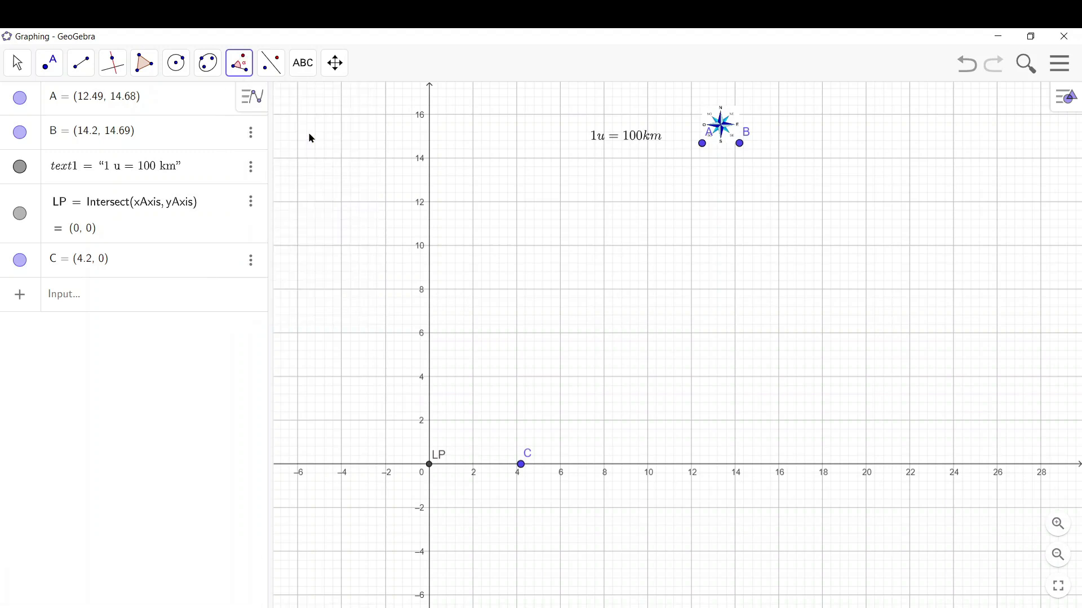
pyautogui.click(521, 466)
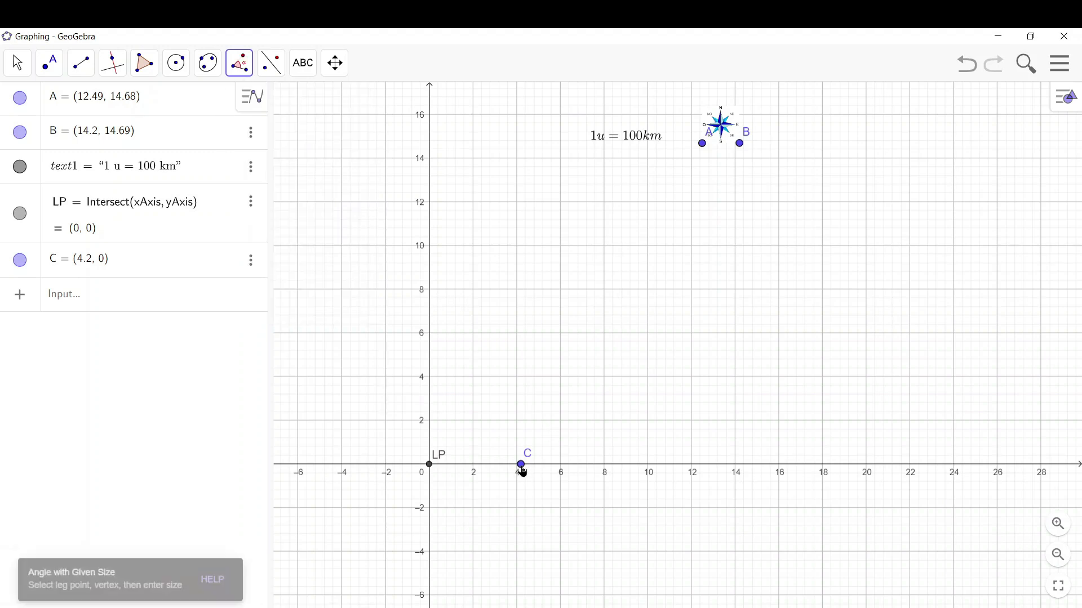
pyautogui.click(429, 465)
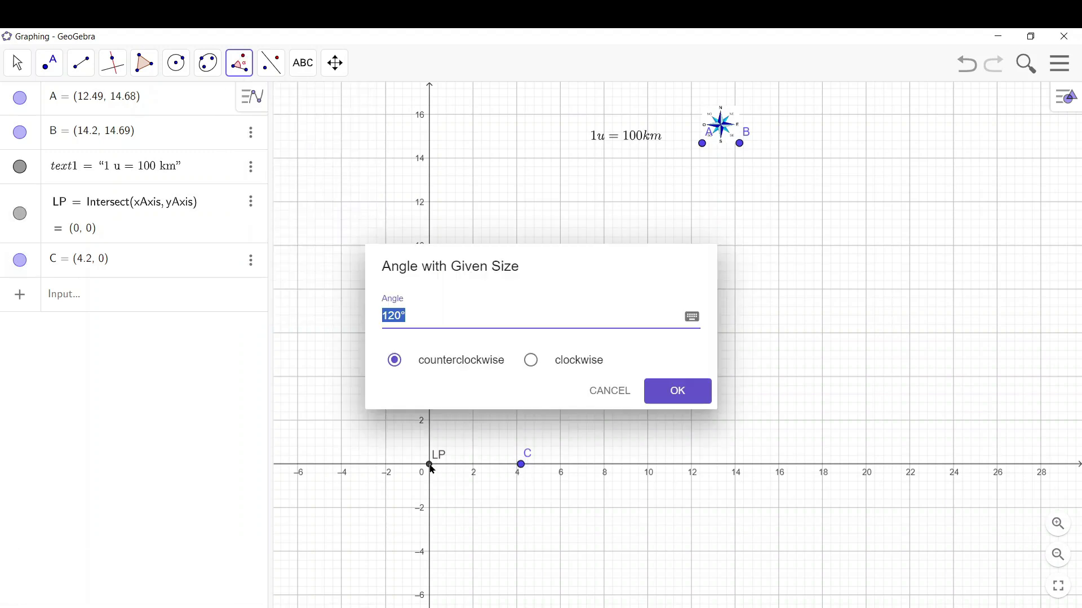
pyautogui.click(399, 316)
pyautogui.press('BackSpace')
pyautogui.press('BackSpace')
pyautogui.press('BackSpace')
pyautogui.write('345')
pyautogui.hotkey('alt', 'Tab')
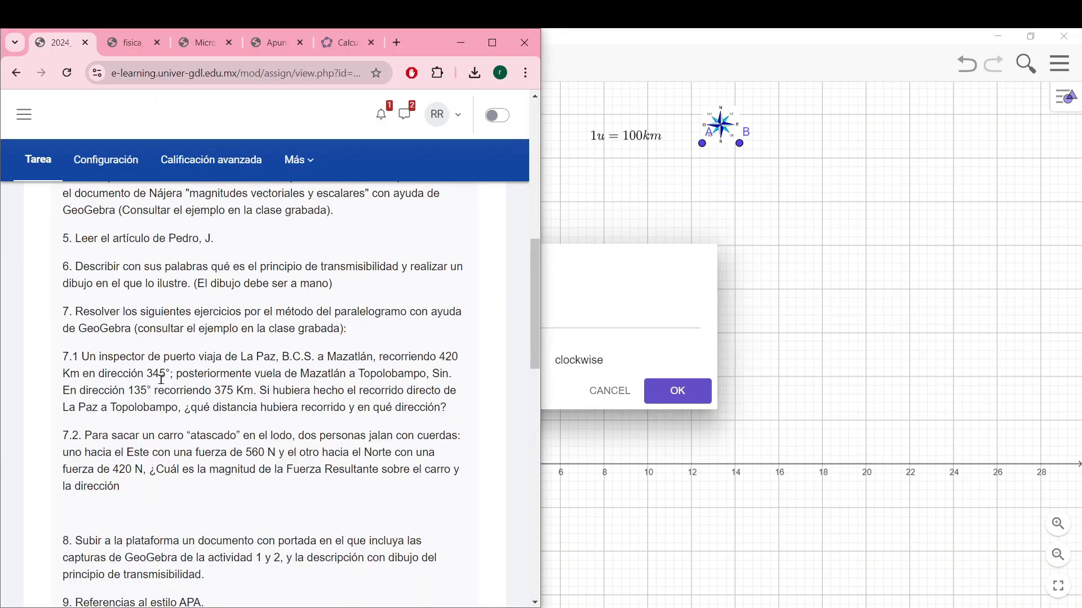
pyautogui.click(459, 45)
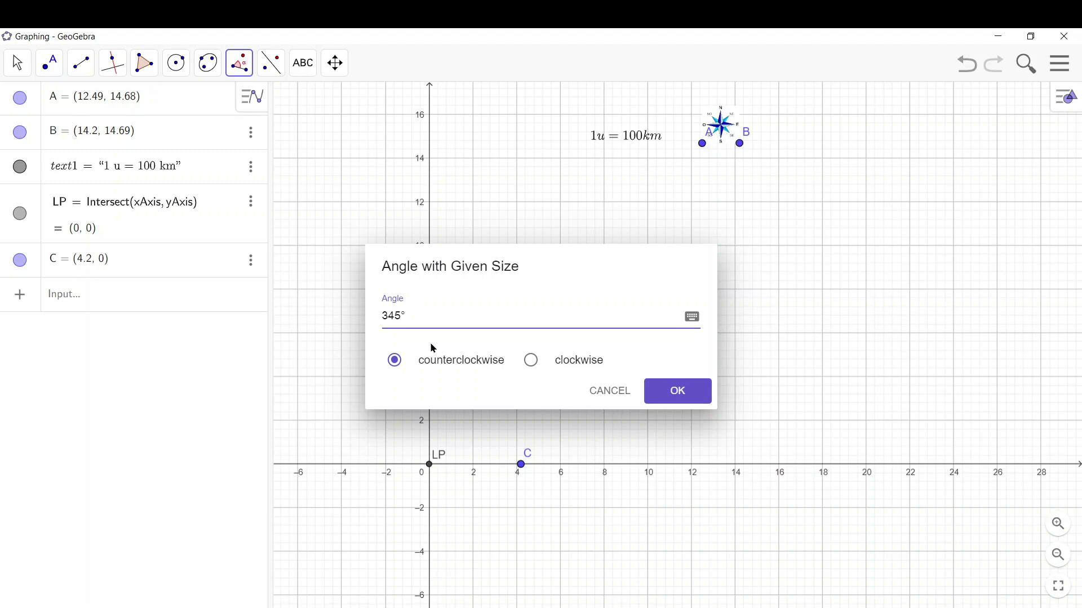
pyautogui.click(674, 395)
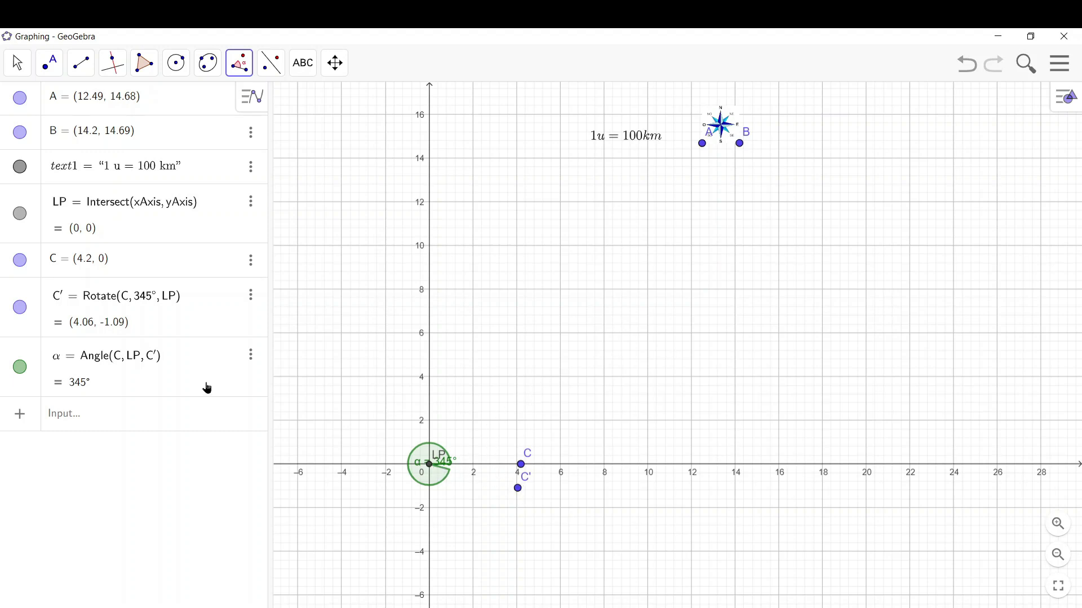
# - Draw a segment from LP to the rotated point C′
pyautogui.click(20, 368)
pyautogui.click(21, 369)
pyautogui.click(81, 63)
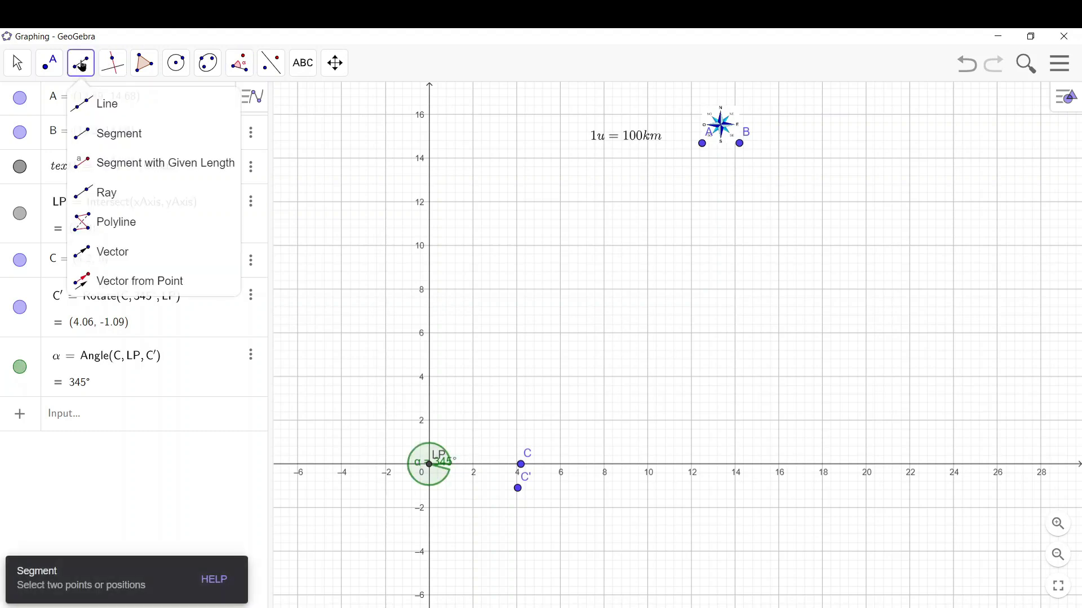
pyautogui.click(104, 132)
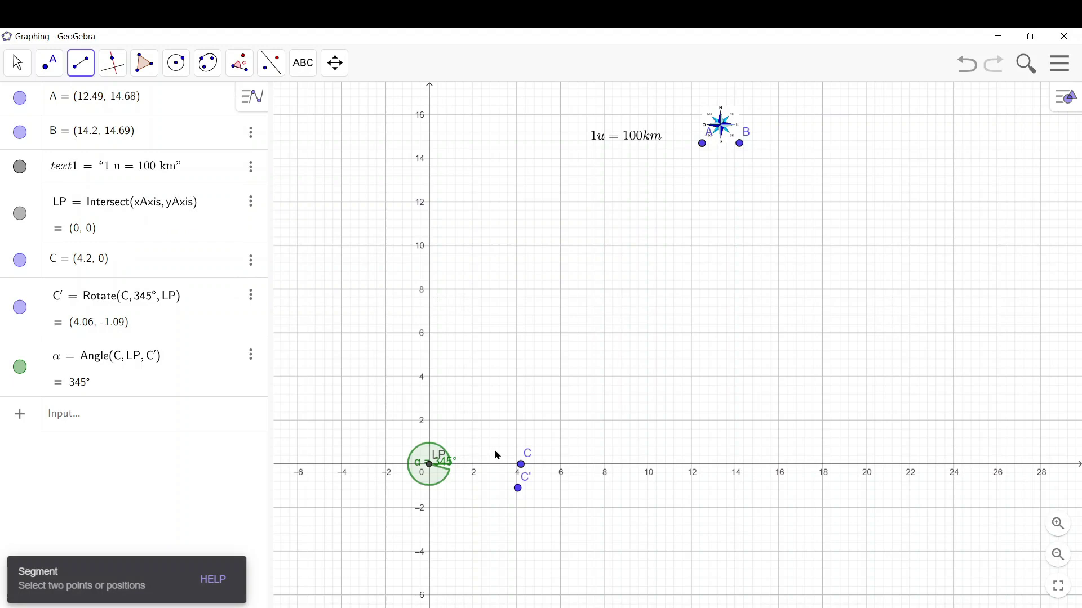
pyautogui.click(430, 465)
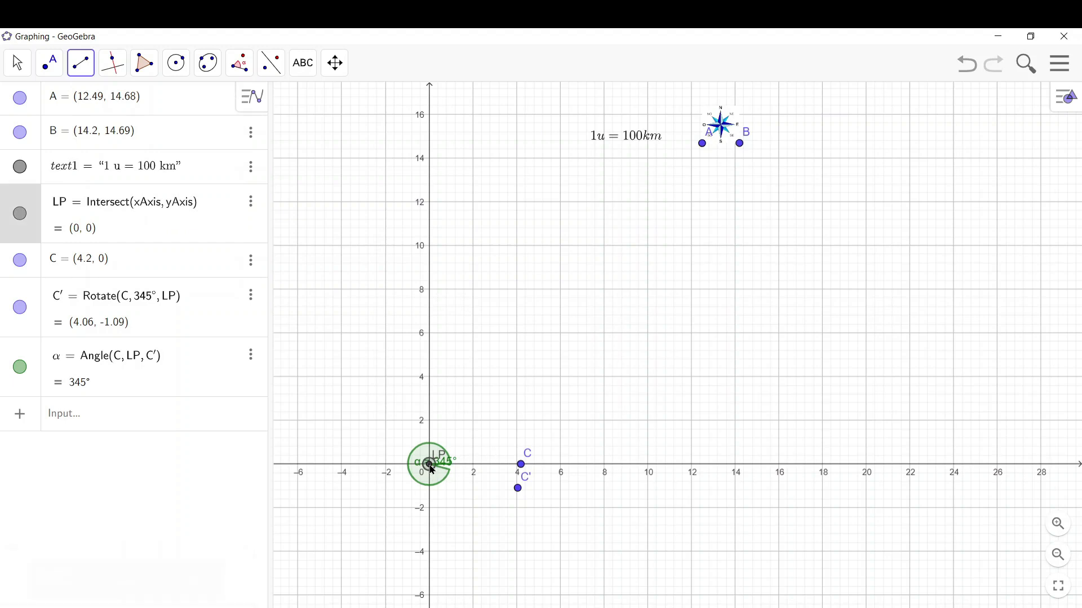
pyautogui.click(519, 489)
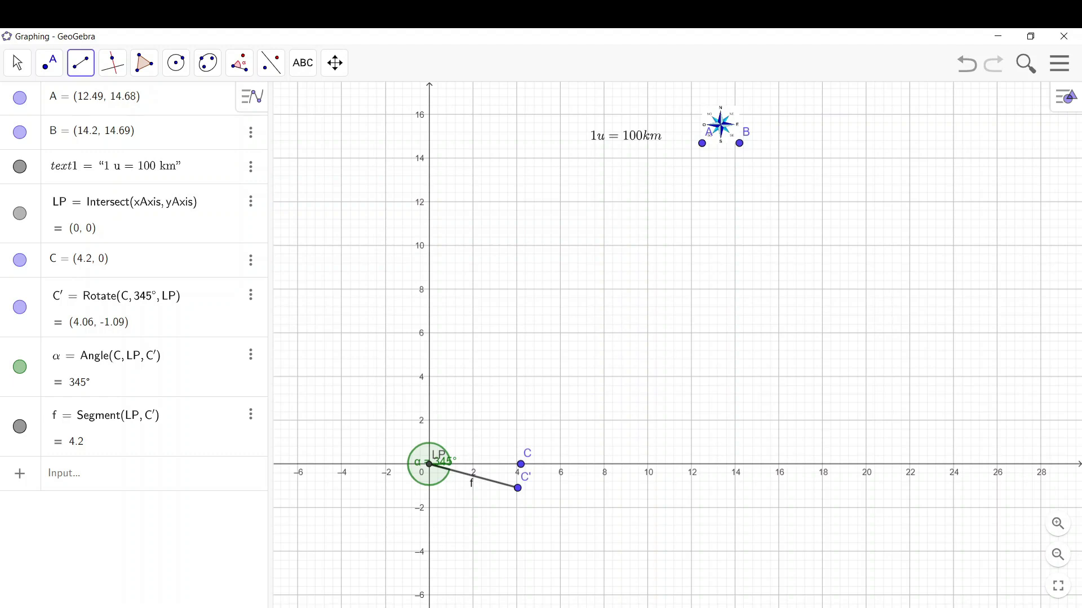
# - Check exercise 7.1 on the assignment page for the distance and direction of the Mazatlán–Topolobampo leg
pyautogui.hotkey('alt', 'Tab')
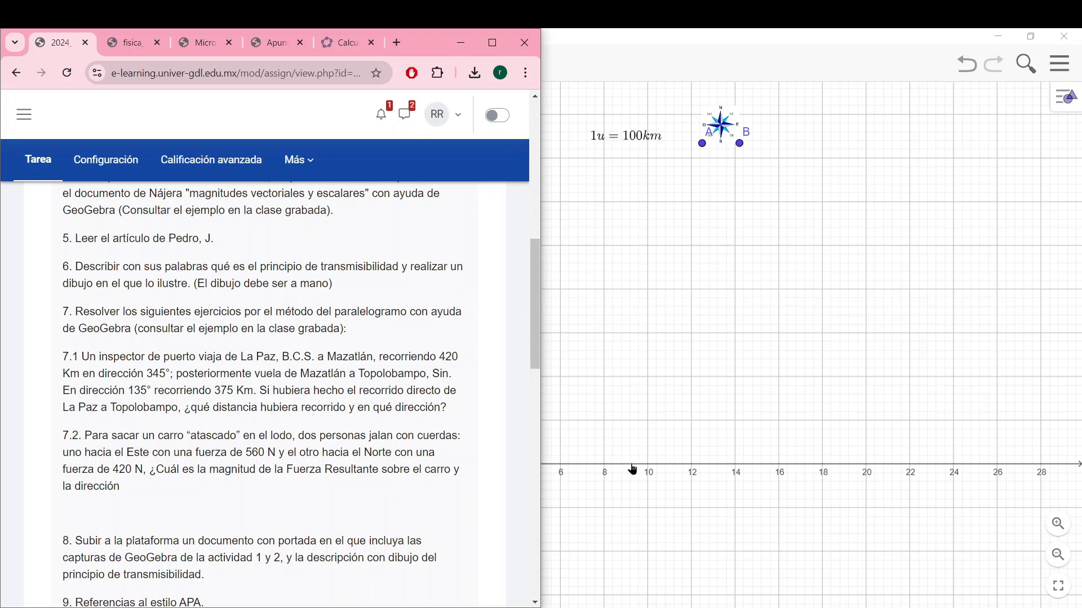
pyautogui.click(458, 43)
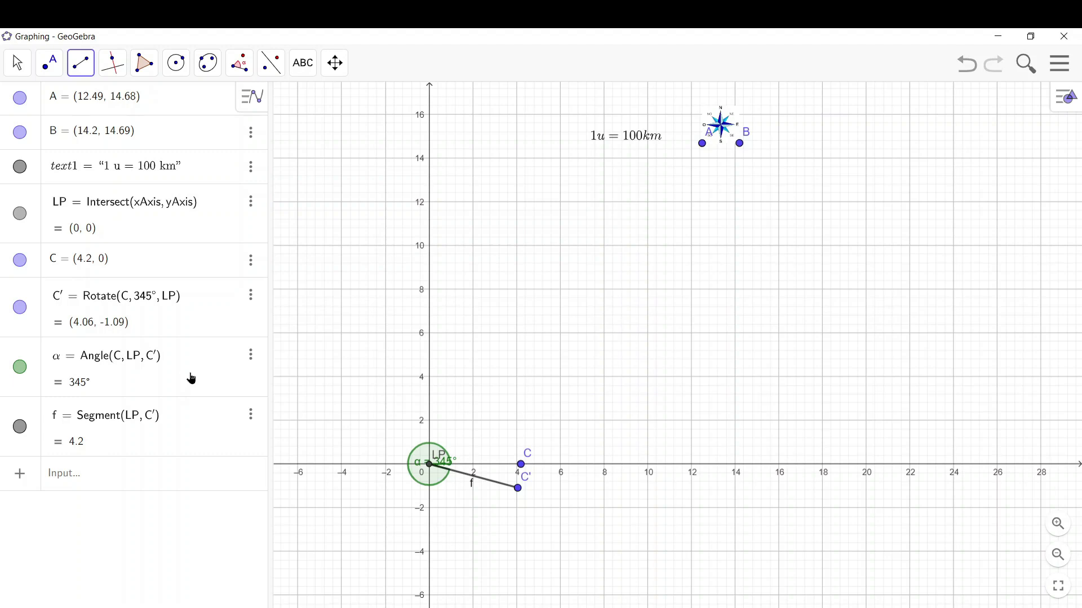
pyautogui.moveTo(431, 606)
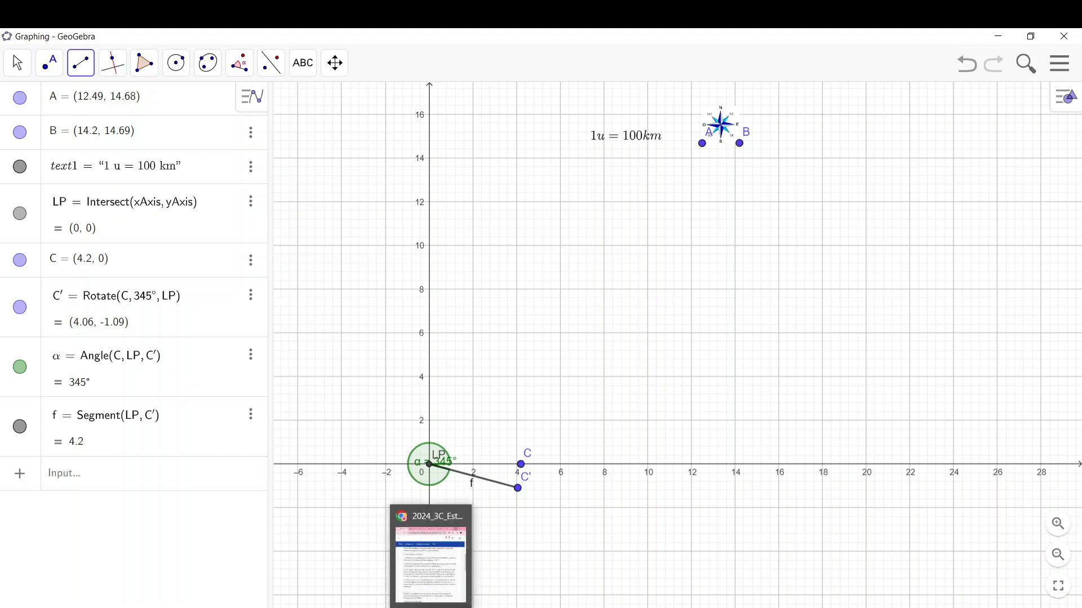
pyautogui.click(430, 564)
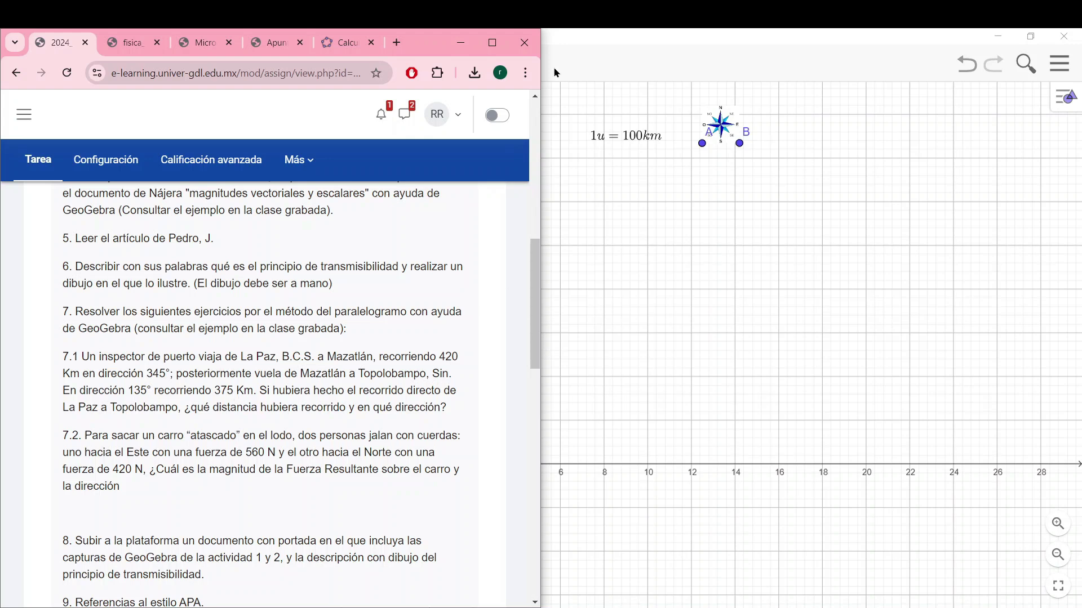
pyautogui.click(462, 53)
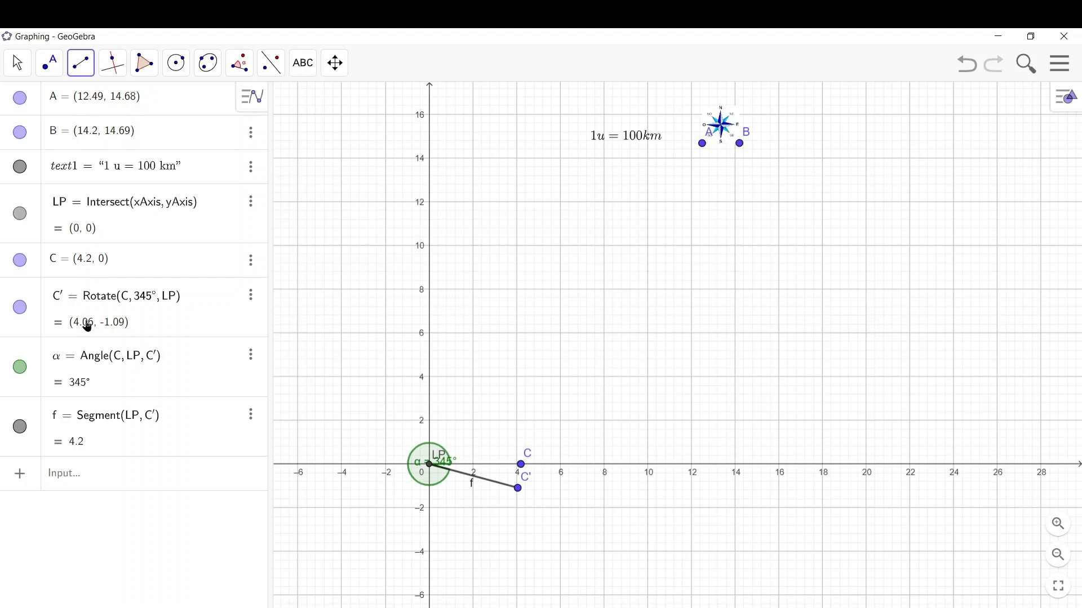
# - Open the Calculator, add 3.75 and 4.06 for the next point's x-coordinate, and return to GeoGebra
pyautogui.press('XF86Calculator')
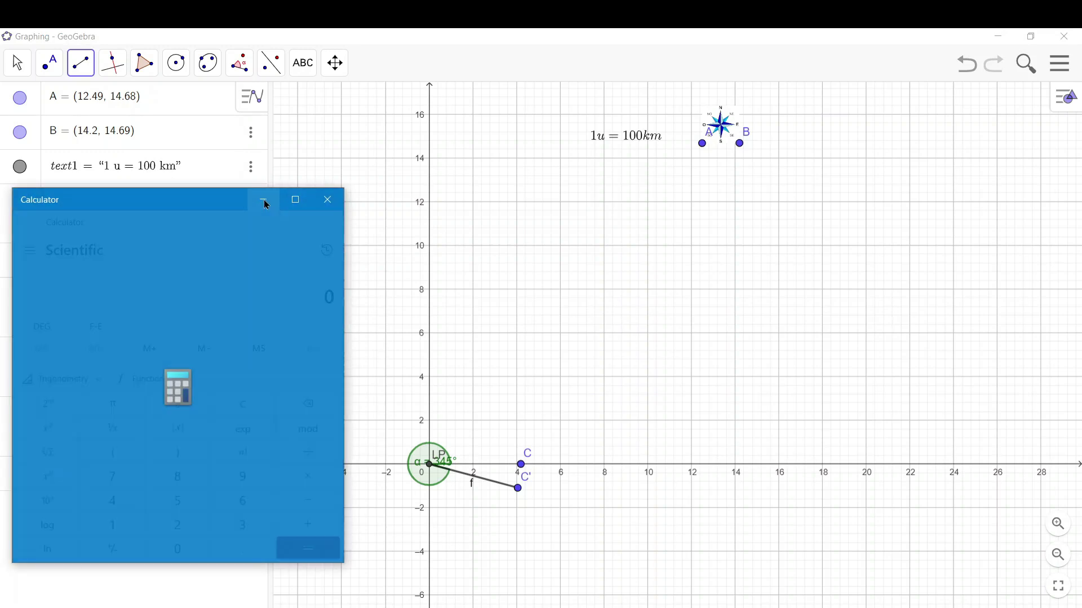
pyautogui.click(246, 527)
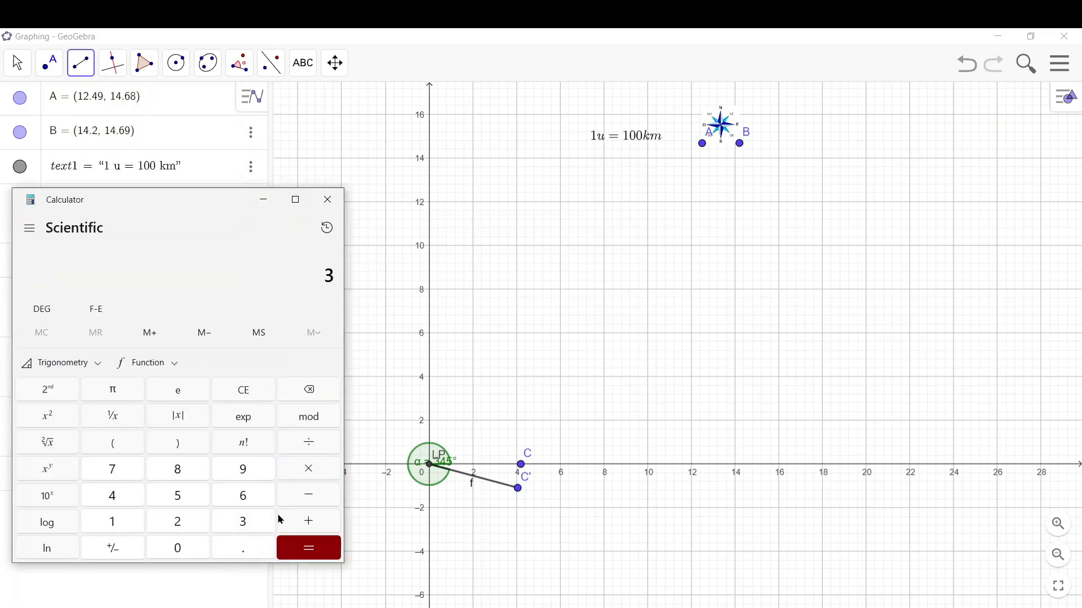
pyautogui.click(243, 551)
pyautogui.click(111, 470)
pyautogui.click(178, 496)
pyautogui.click(308, 521)
pyautogui.click(122, 503)
pyautogui.click(237, 552)
pyautogui.click(187, 547)
pyautogui.click(254, 496)
pyautogui.click(308, 548)
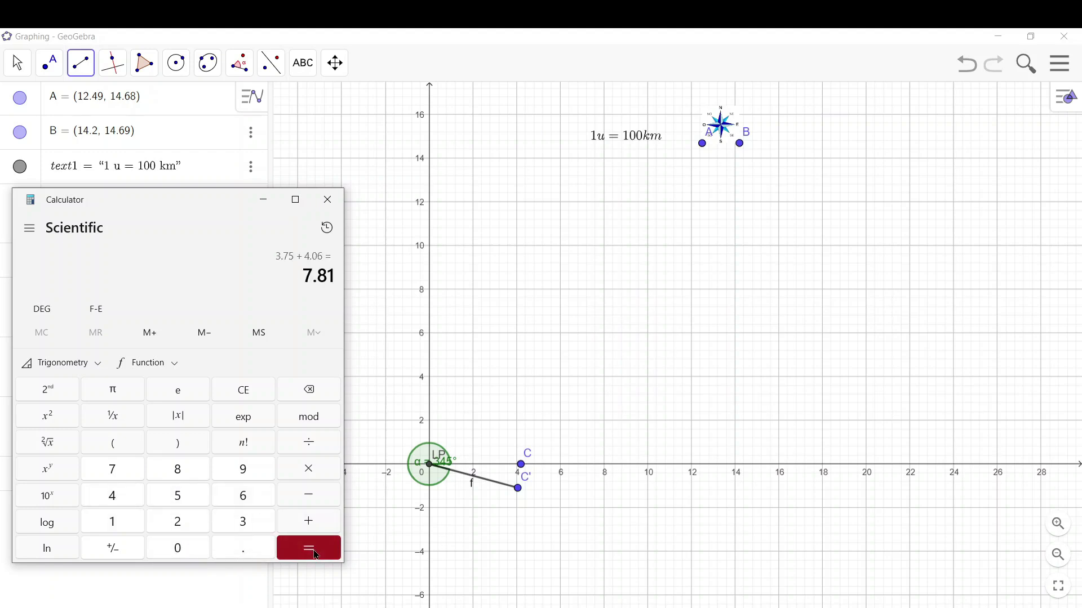
pyautogui.click(265, 201)
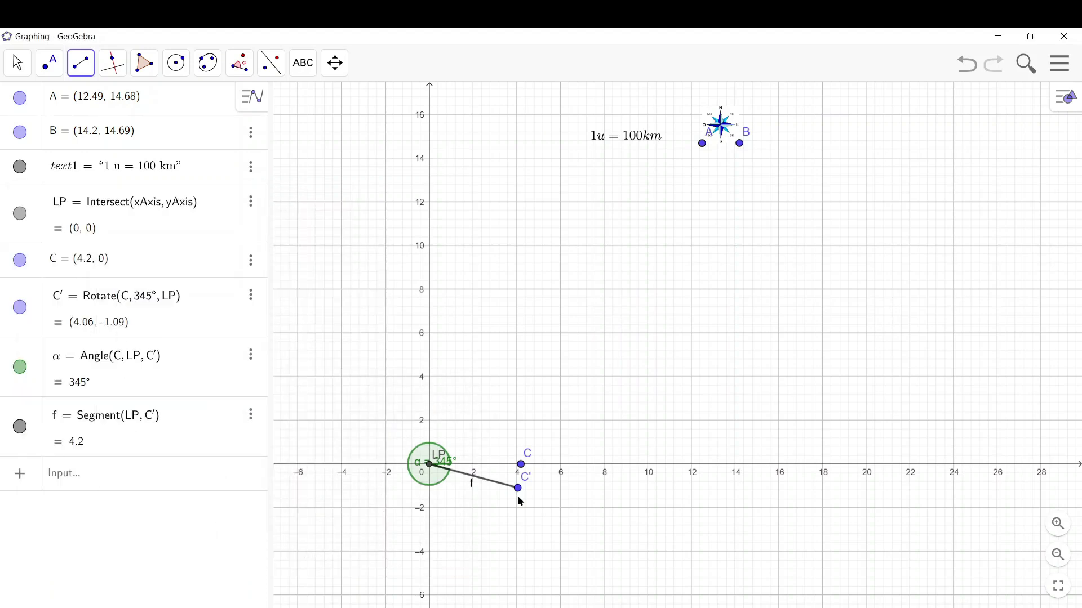
# - Add the point (7.81, -1.09) and draw a segment to it from C′
pyautogui.click(131, 483)
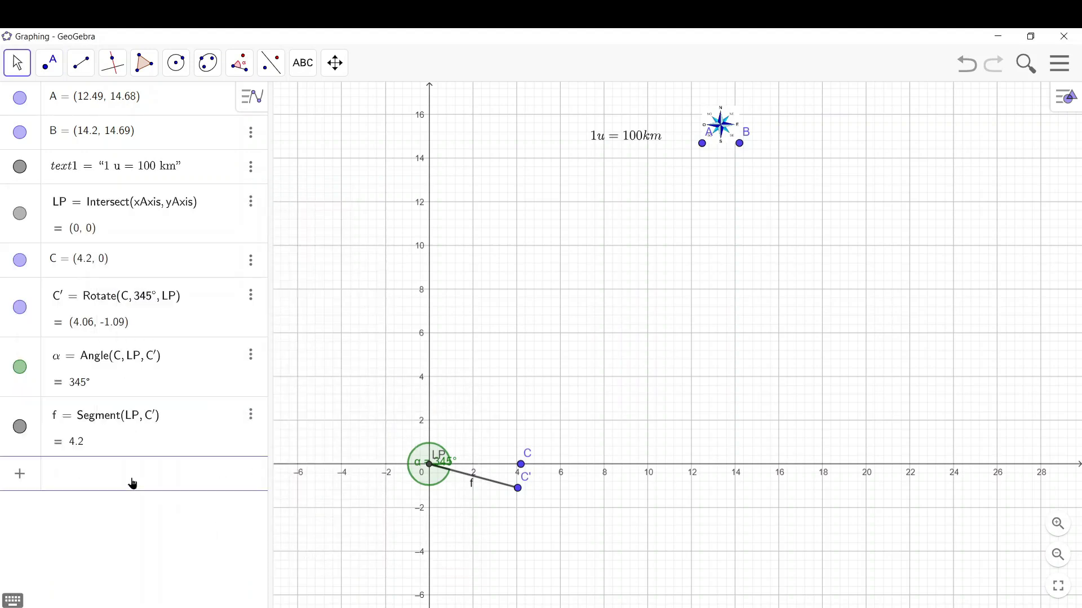
pyautogui.write('(7.81, -1.09')
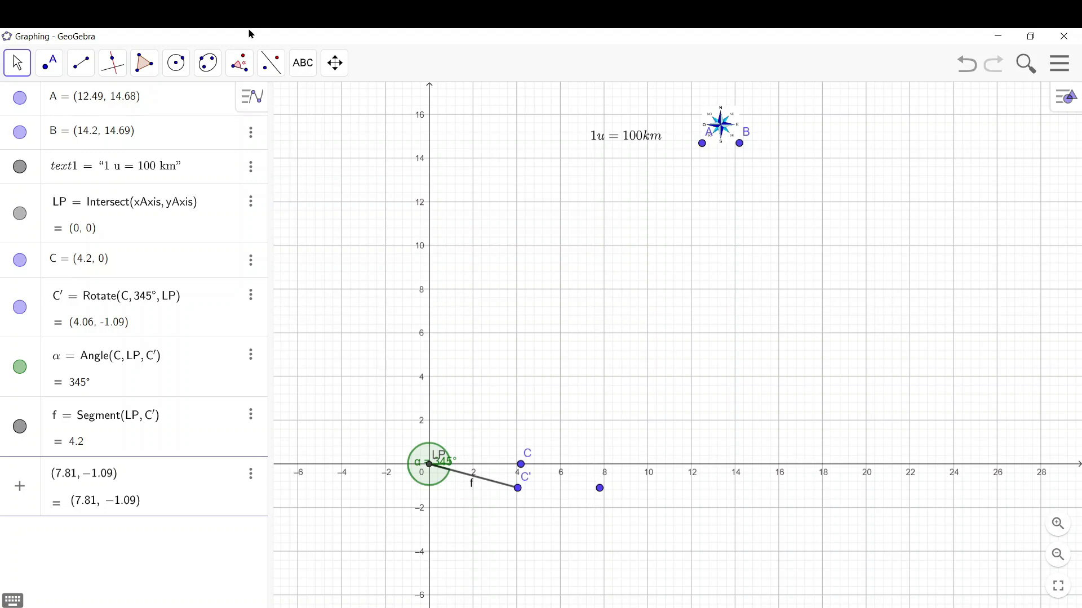
pyautogui.click(84, 65)
pyautogui.click(116, 133)
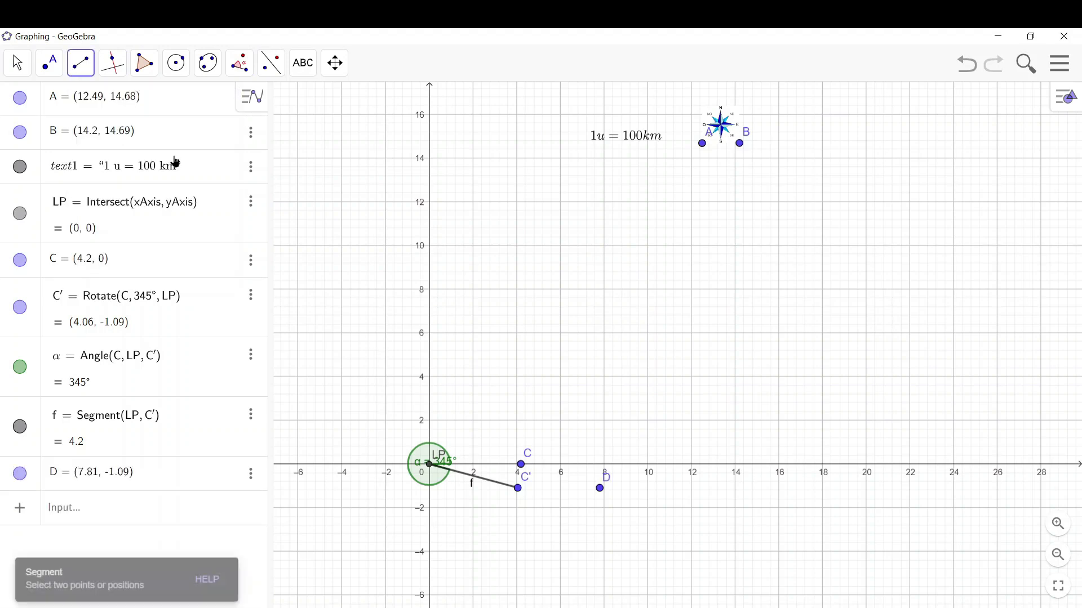
pyautogui.click(518, 488)
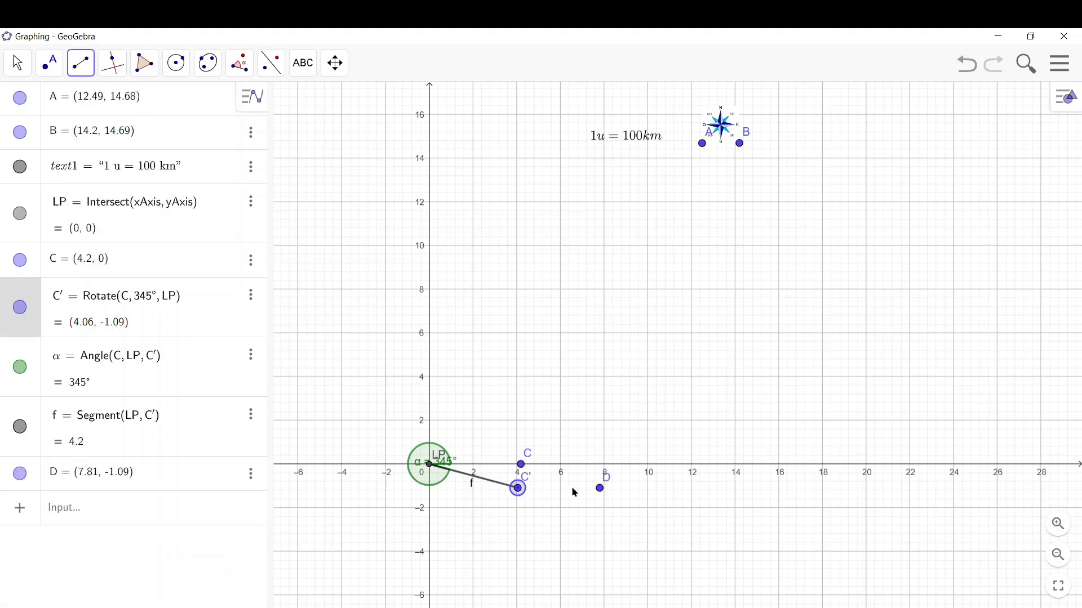
pyautogui.click(601, 489)
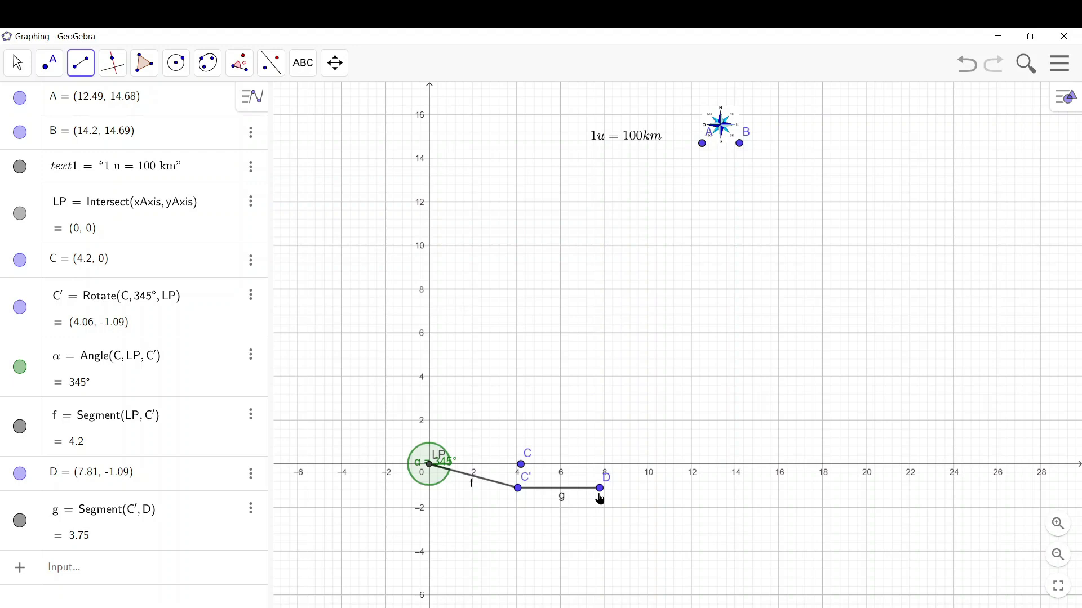
pyautogui.click(238, 63)
pyautogui.click(262, 103)
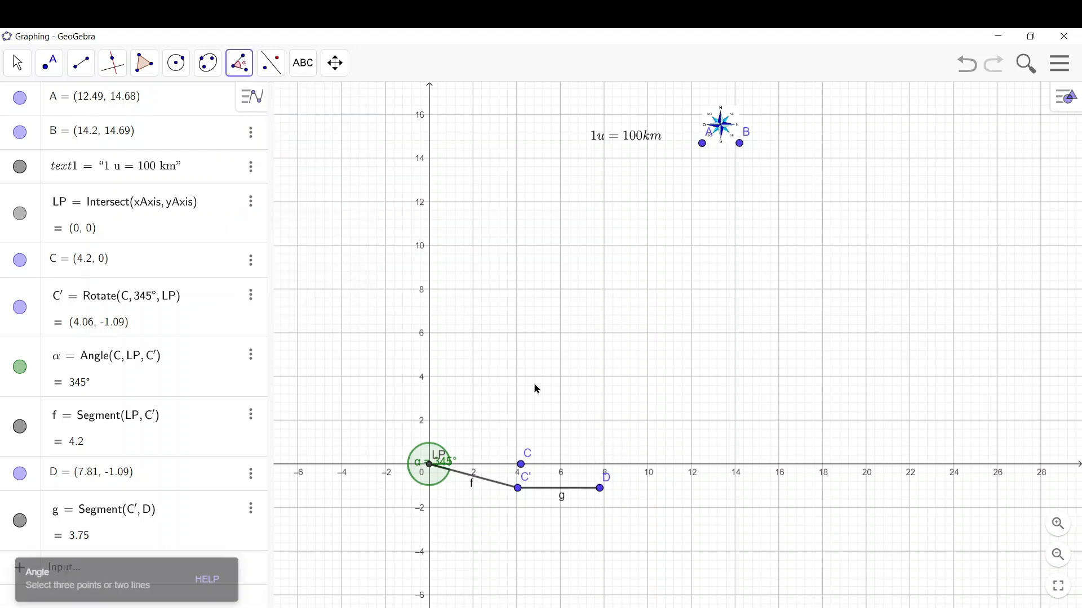
pyautogui.click(599, 488)
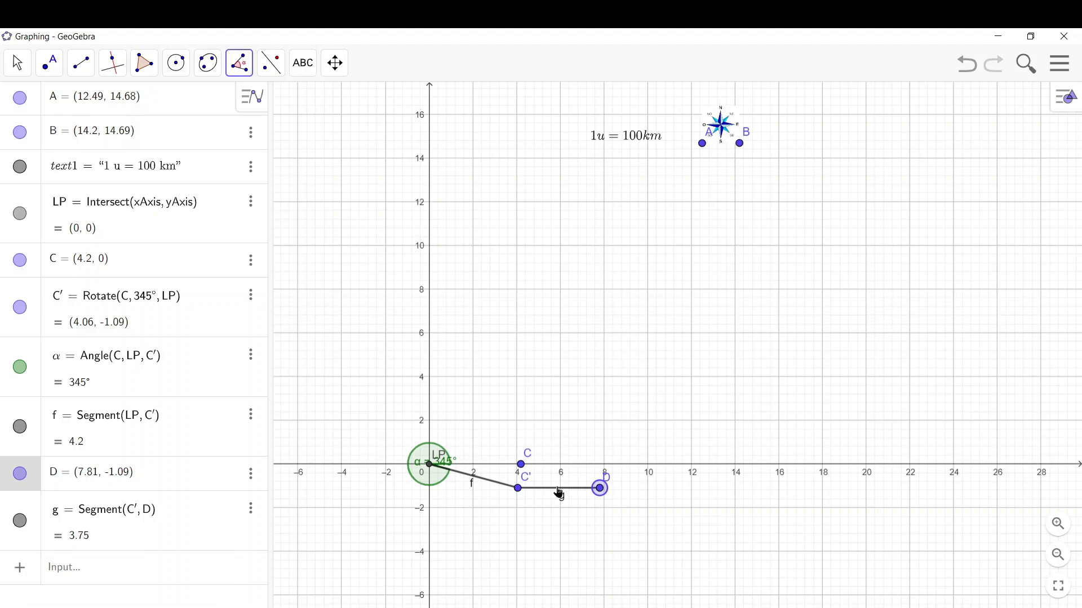
pyautogui.click(518, 489)
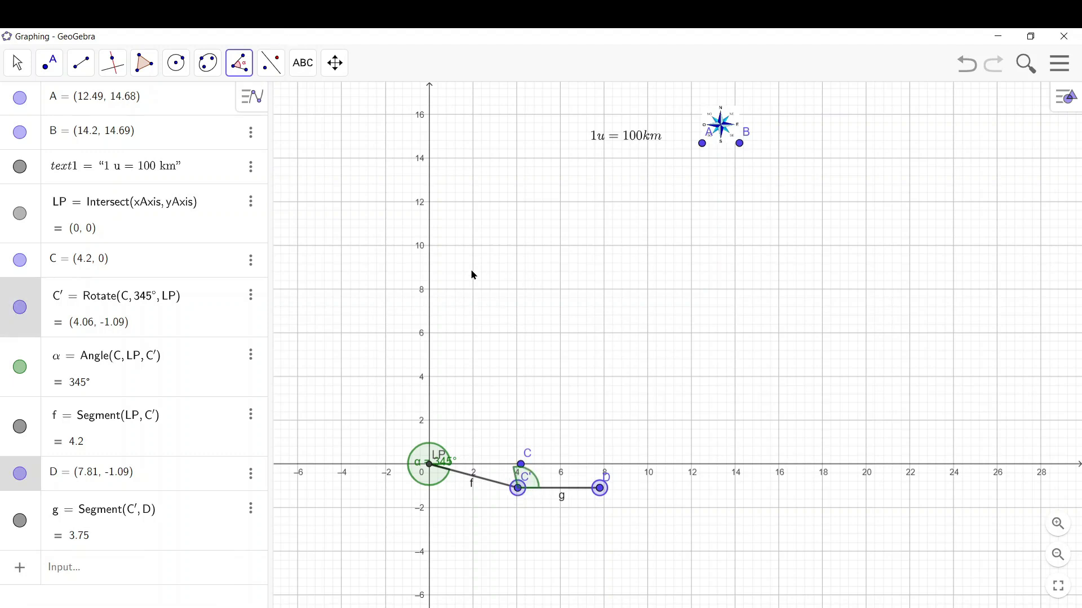
# - Construct a 135° counterclockwise angle of given size from point D about vertex C′
pyautogui.click(238, 63)
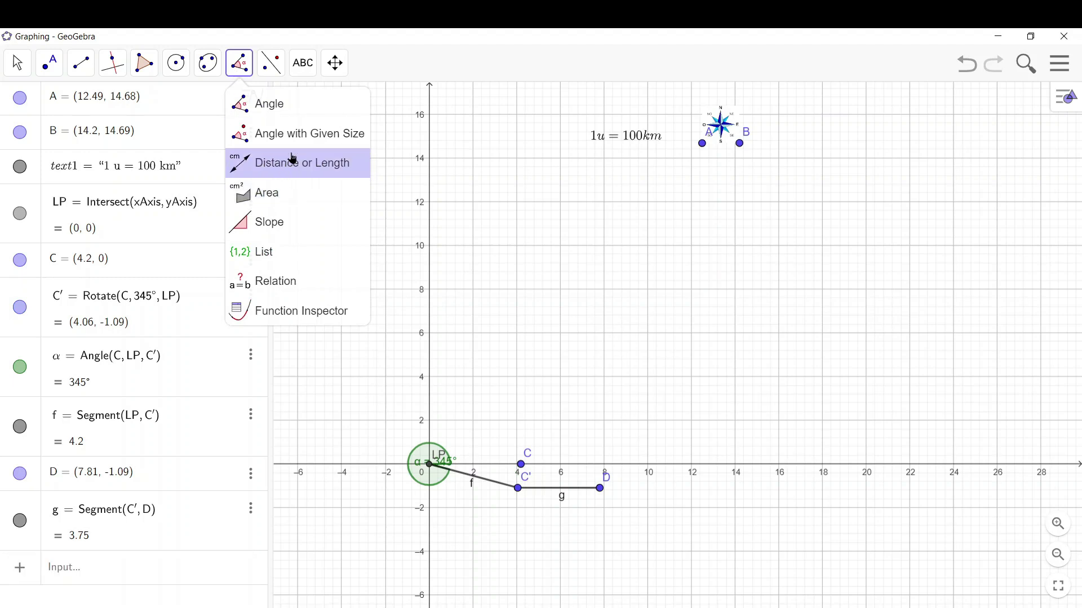
pyautogui.click(293, 139)
pyautogui.click(601, 489)
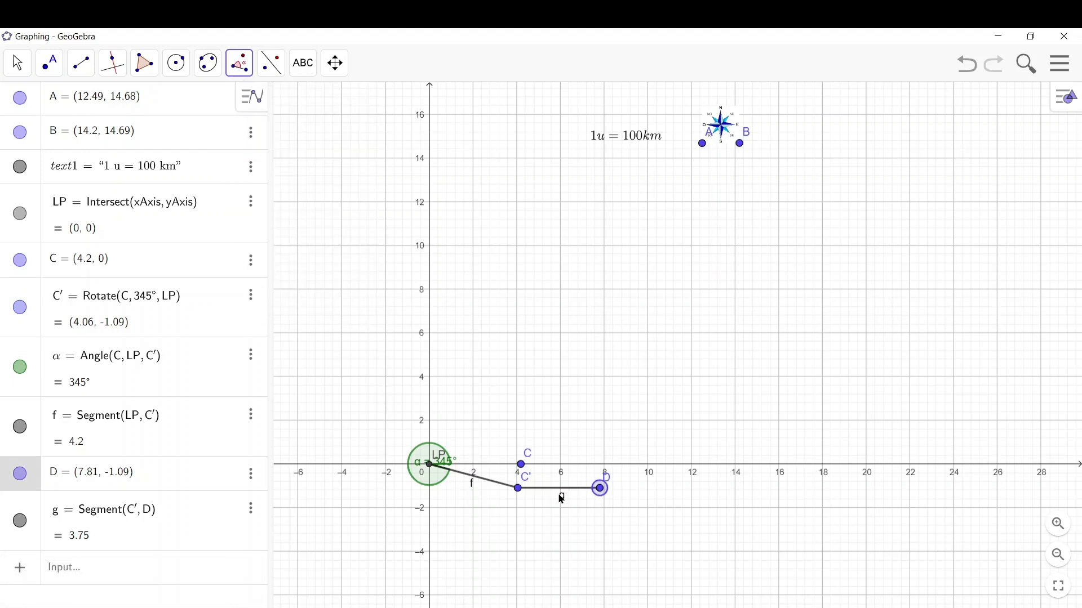
pyautogui.click(519, 489)
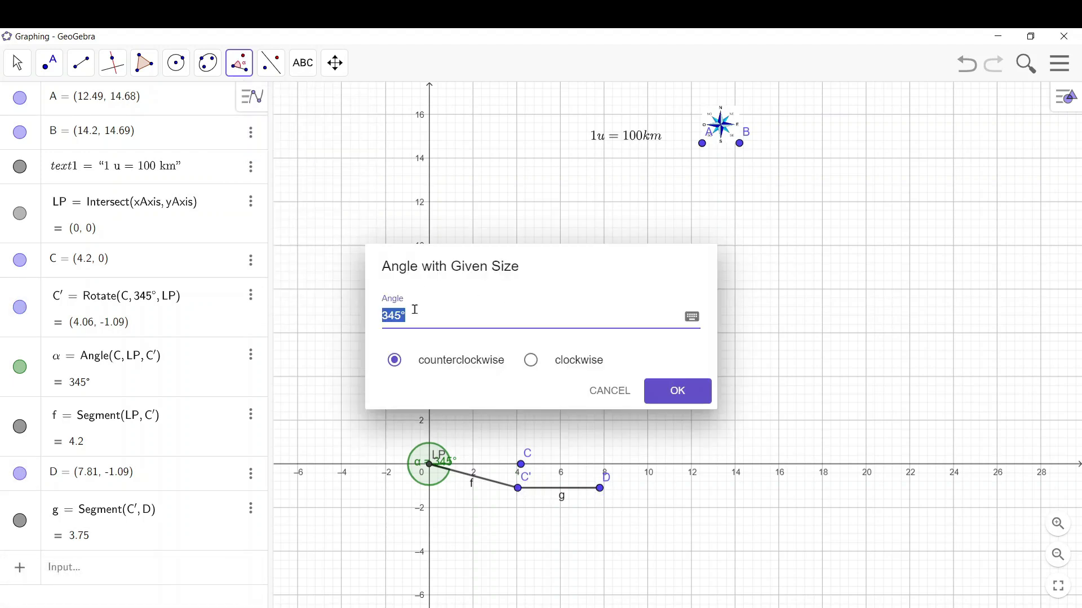
pyautogui.write('1')
pyautogui.click(680, 394)
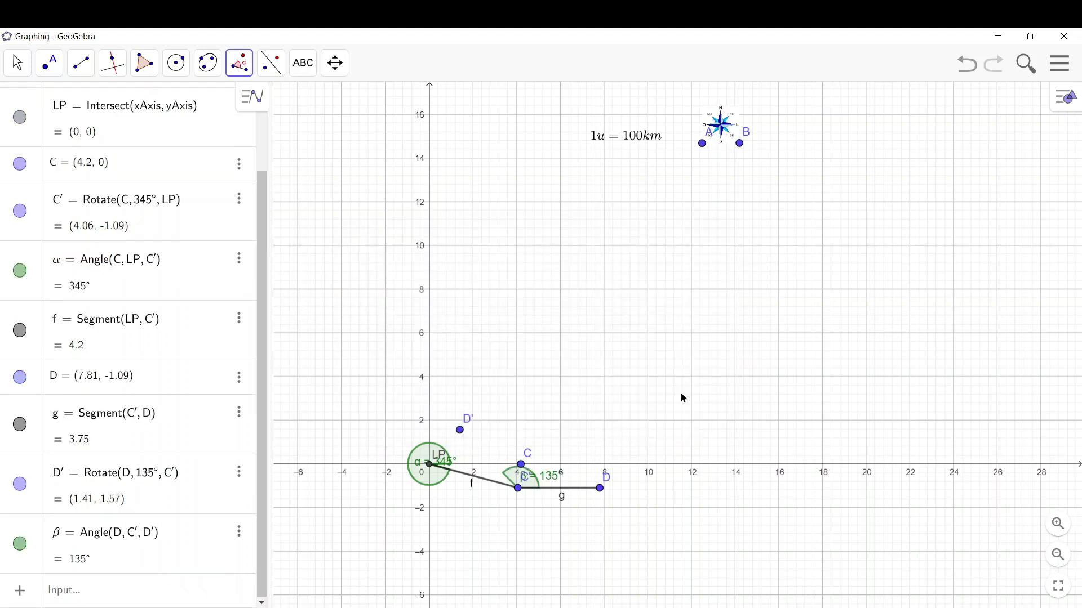
# - Rename the rotated point D′ as TO
pyautogui.rightClick(461, 438)
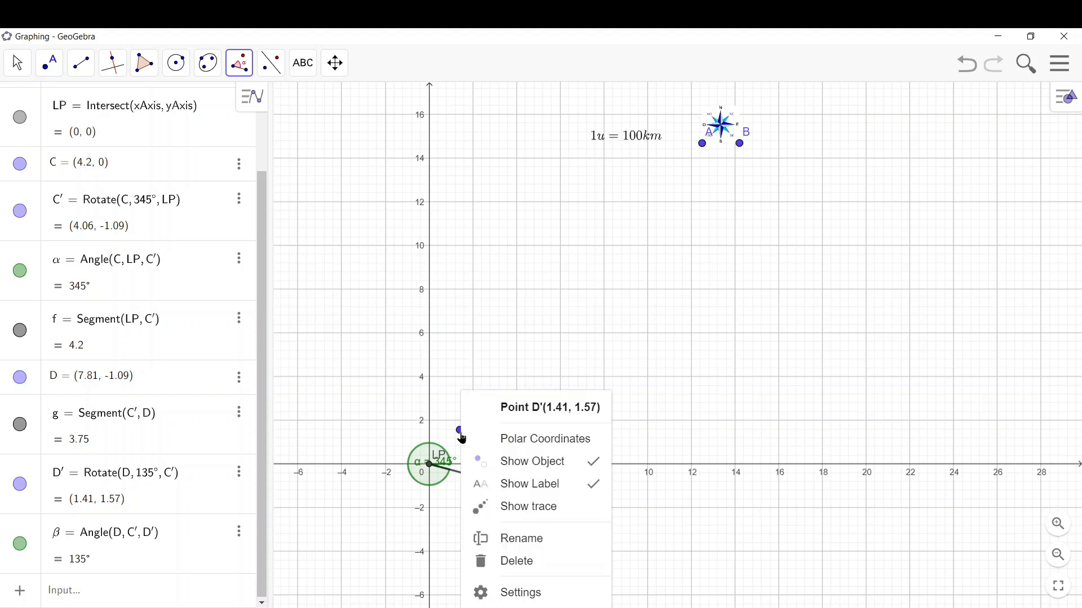
pyautogui.click(516, 539)
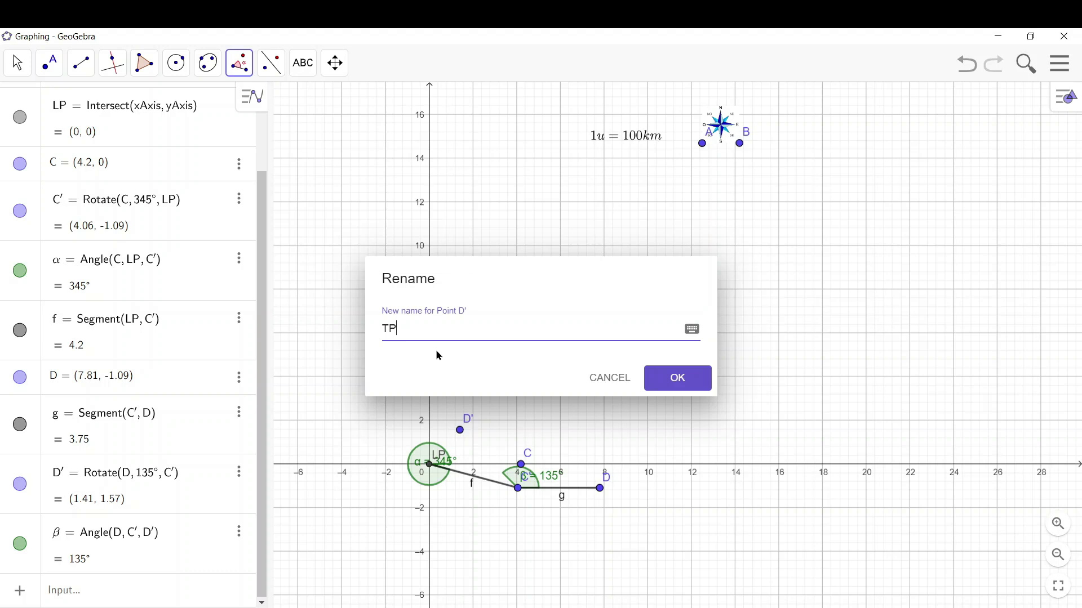
pyautogui.write('TP')
pyautogui.press('BackSpace')
pyautogui.write('O')
pyautogui.click(677, 384)
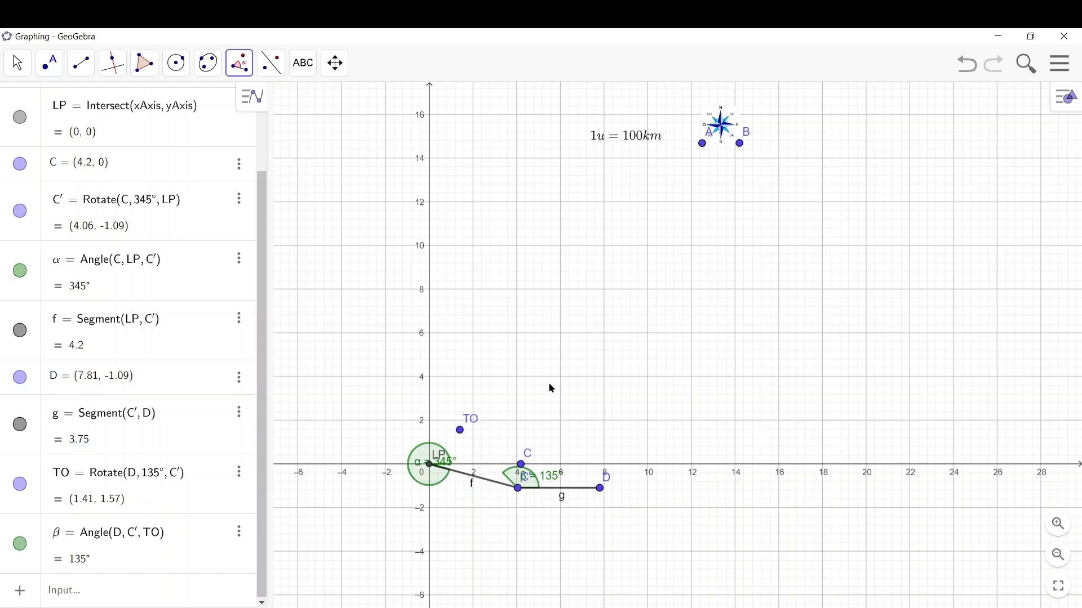
# - Recheck exercise 7.1 on the assignment page, return to GeoGebra, and move the scale text and compass image down to about y = 8
pyautogui.hotkey('alt', 'Tab')
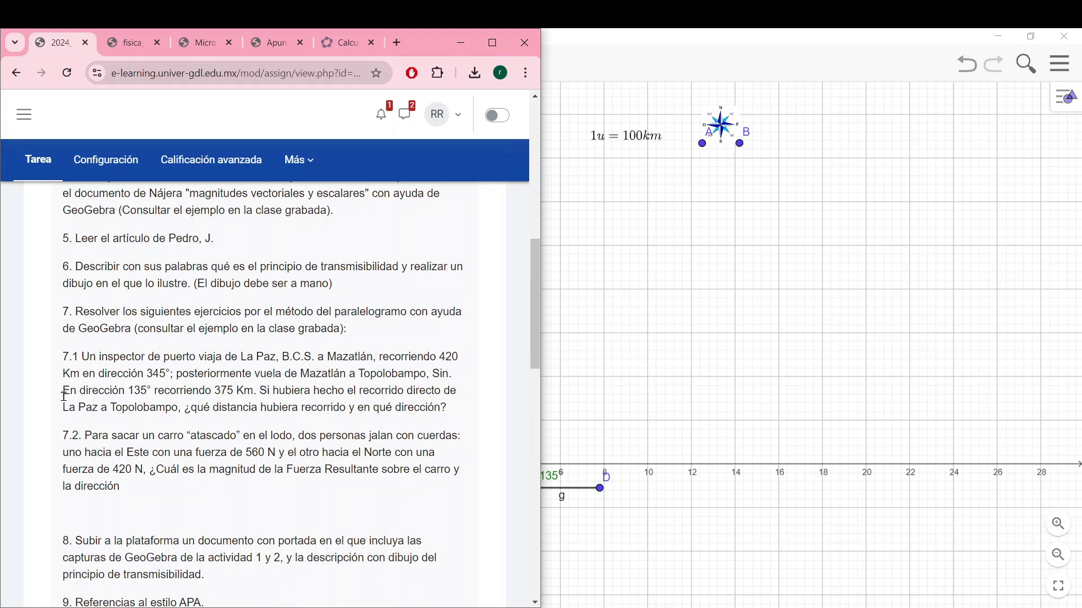
pyautogui.click(460, 42)
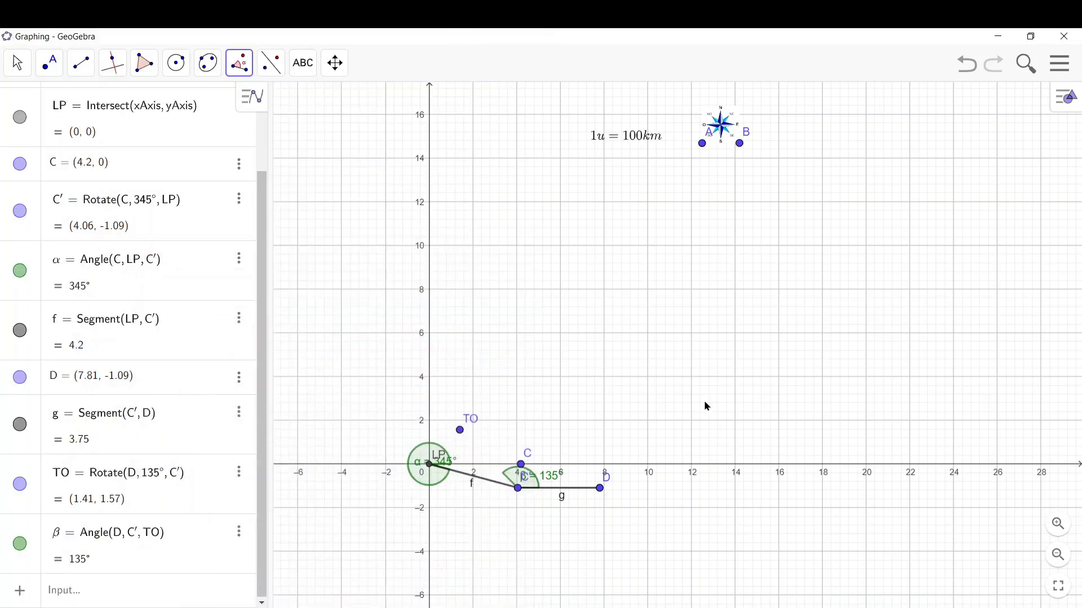
pyautogui.click(17, 62)
pyautogui.click(61, 113)
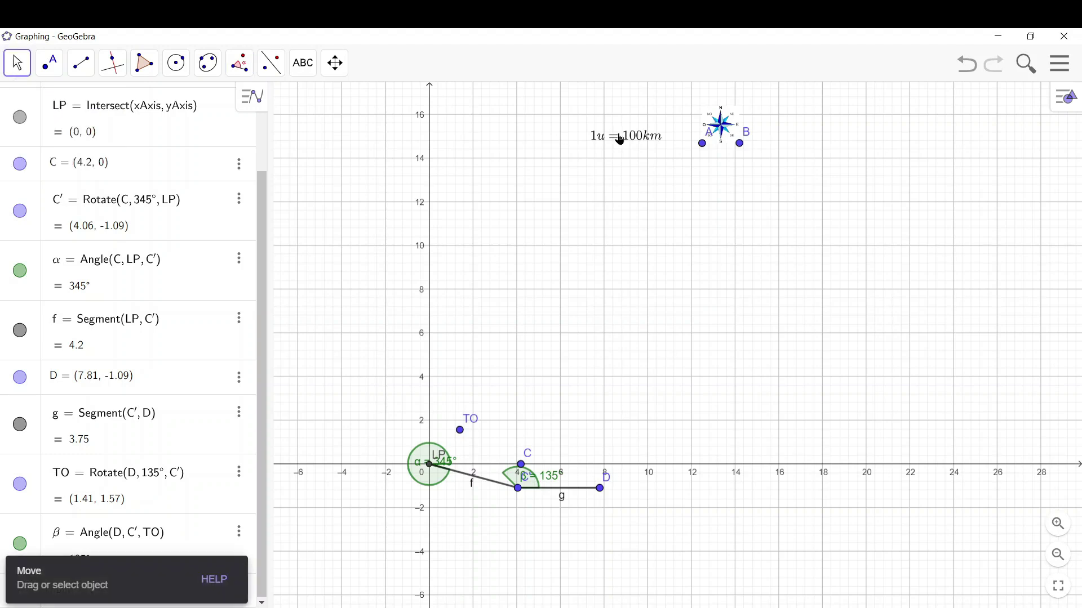
pyautogui.moveTo(616, 137); pyautogui.dragTo(614, 275)
pyautogui.moveTo(729, 169); pyautogui.dragTo(734, 286)
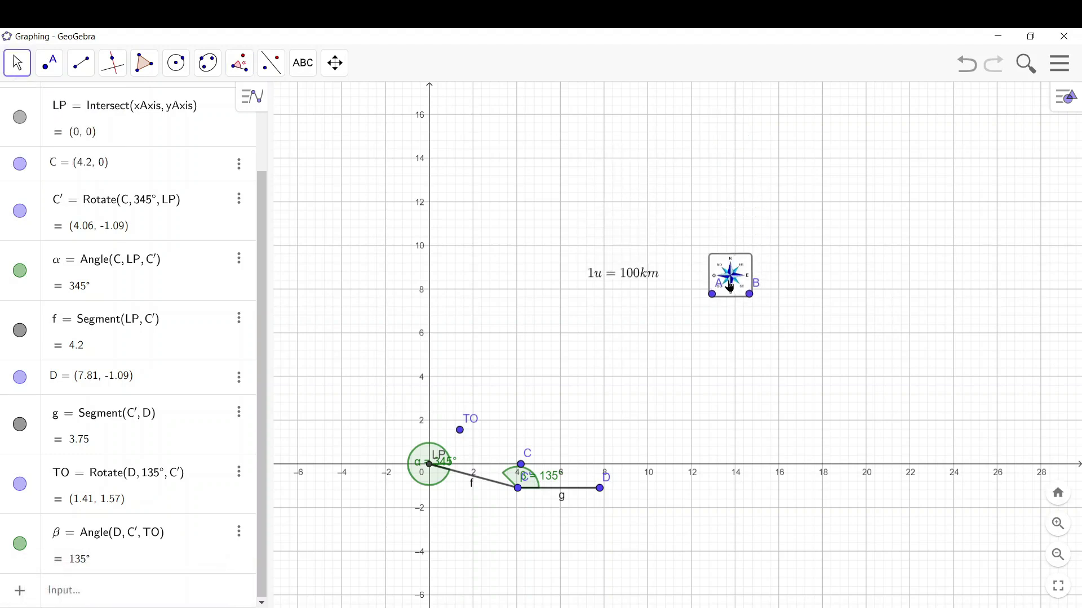
# - Lower the compass image and the scale text further, to about y = 6, so both fit in a closer view of the figure
pyautogui.scroll(1, 507, 489)
pyautogui.scroll(4, 399, 529)
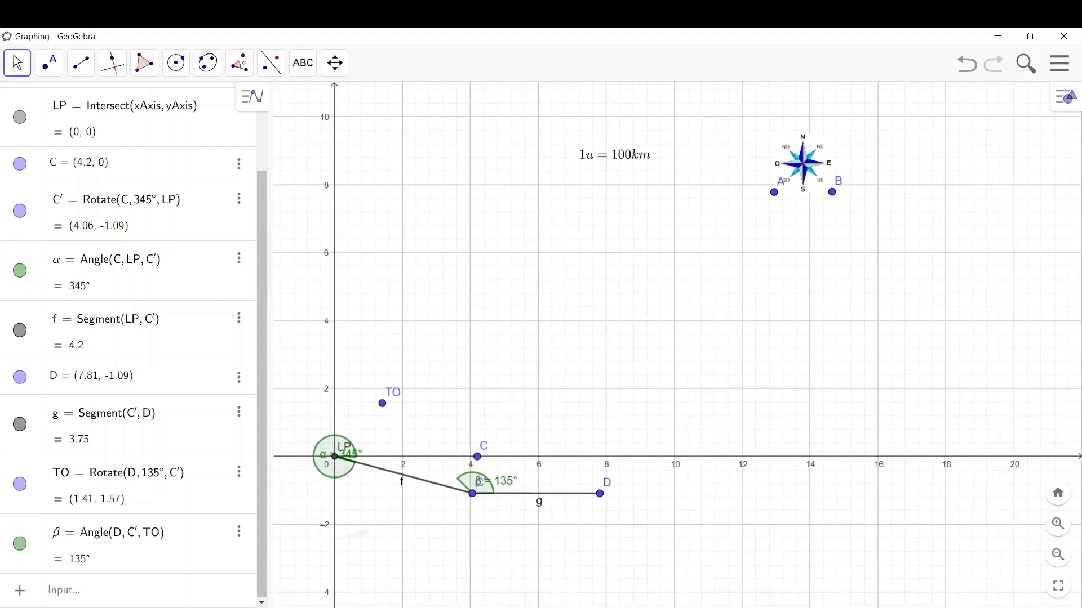
pyautogui.scroll(2, 599, 423)
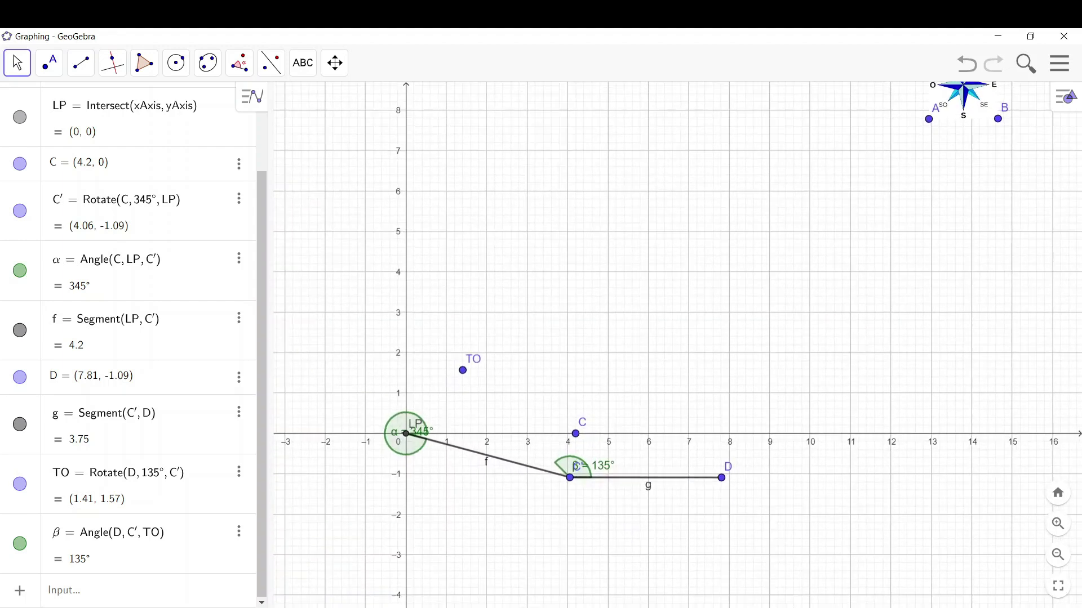
pyautogui.moveTo(962, 103); pyautogui.dragTo(962, 198)
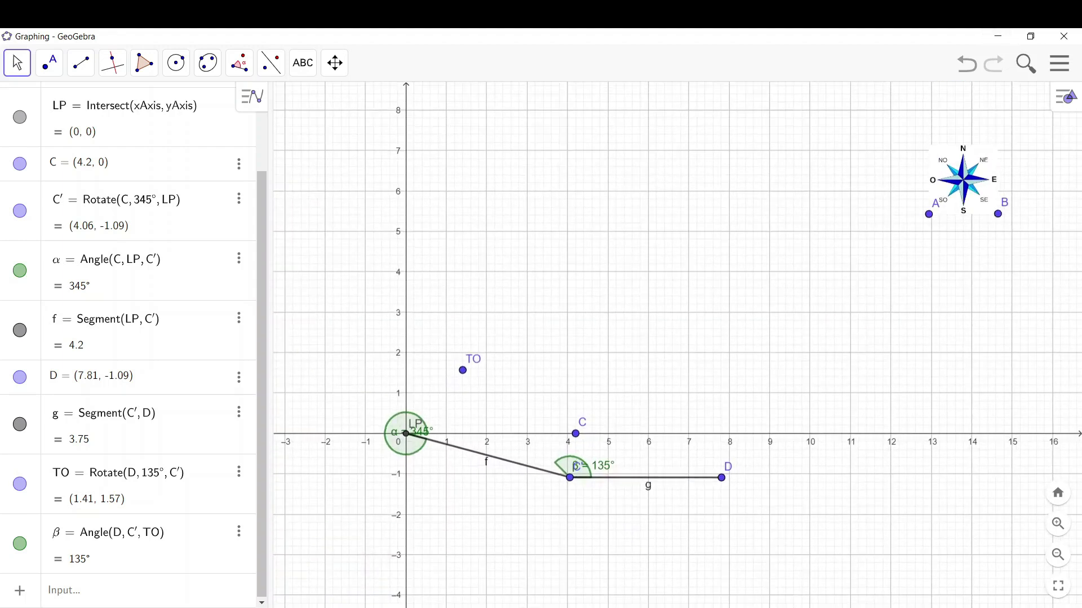
pyautogui.scroll(-3, 396, 398)
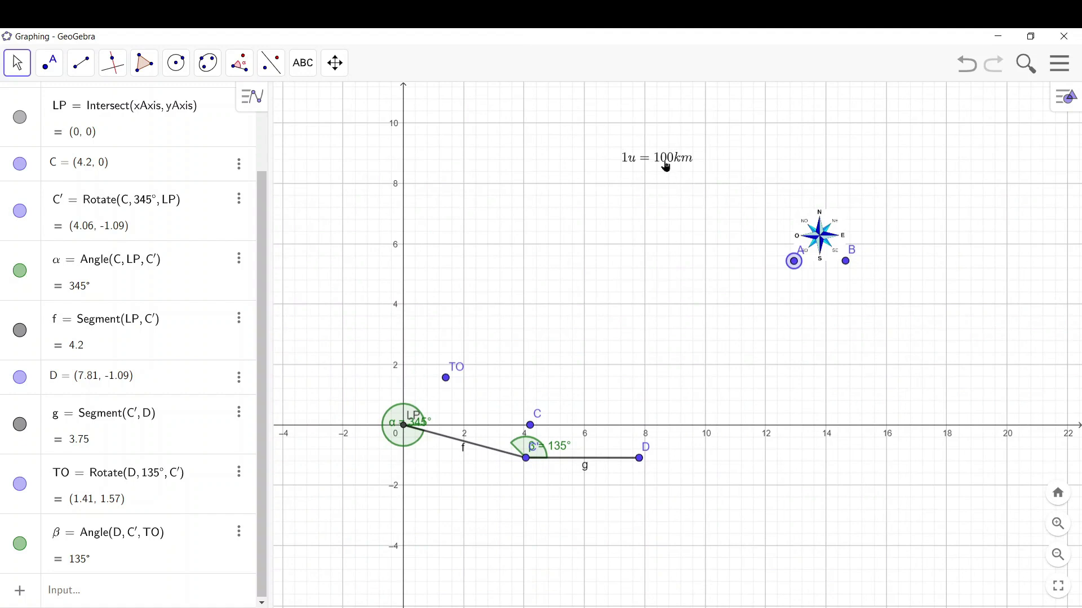
pyautogui.moveTo(666, 165); pyautogui.dragTo(664, 259)
pyautogui.scroll(1, 511, 558)
pyautogui.scroll(2, 670, 422)
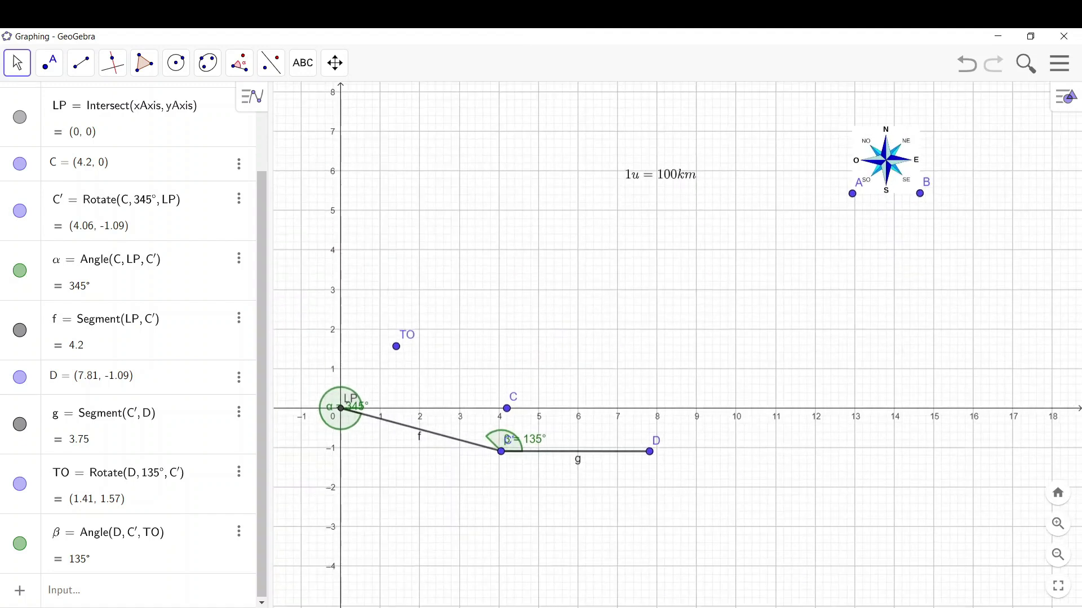
pyautogui.moveTo(431, 290); pyautogui.dragTo(500, 287)
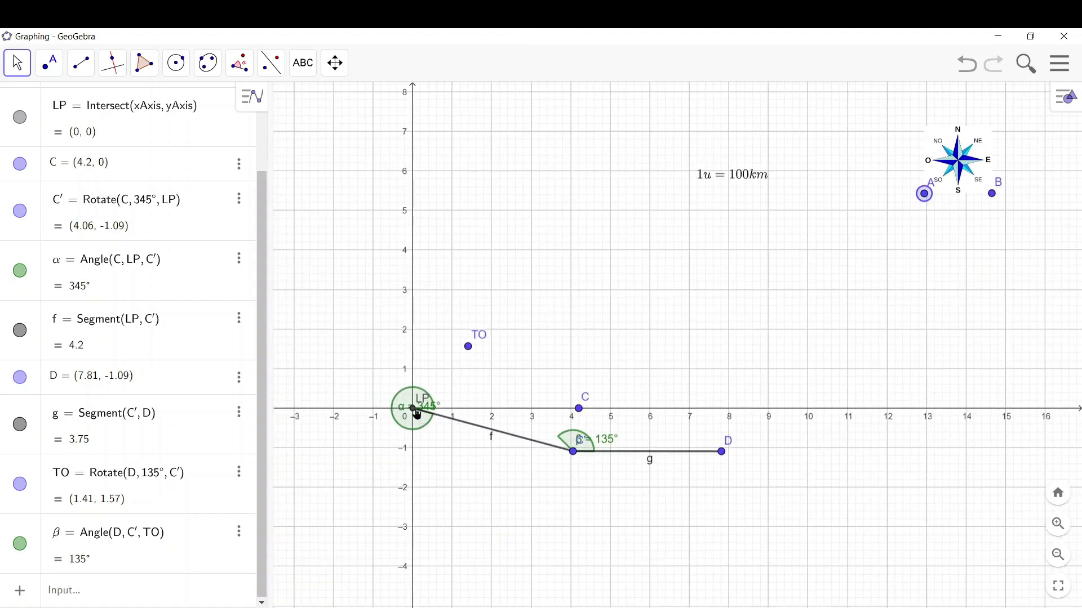
# - Draw a segment from LP to TO for the direct route
pyautogui.click(80, 63)
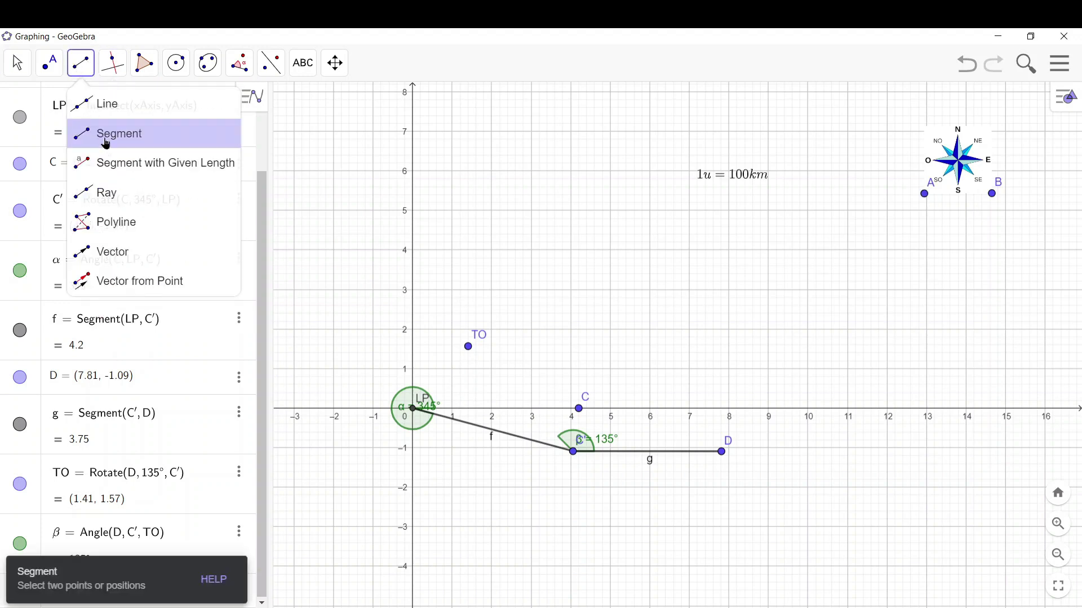
pyautogui.click(105, 141)
pyautogui.click(413, 411)
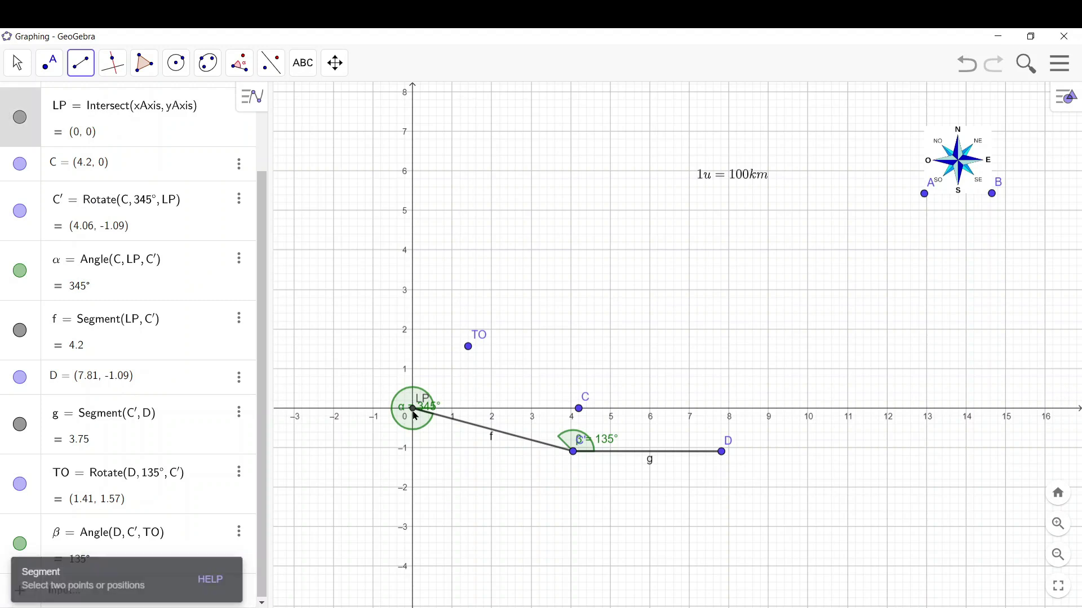
pyautogui.click(468, 348)
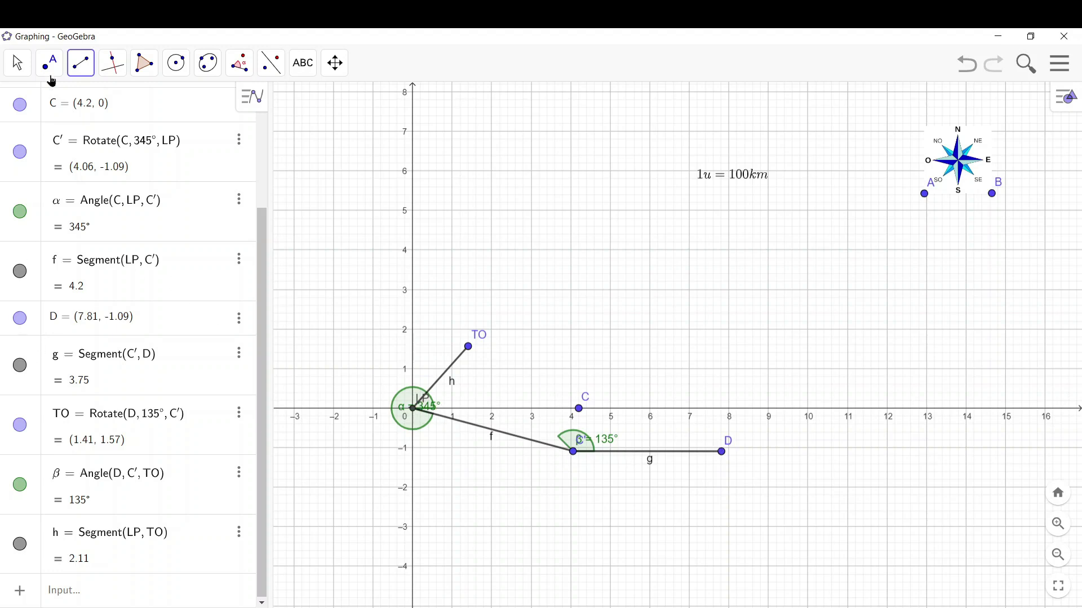
# - Hide the auxiliary points C and D and segment g, and dismiss the browser notification
pyautogui.click(20, 106)
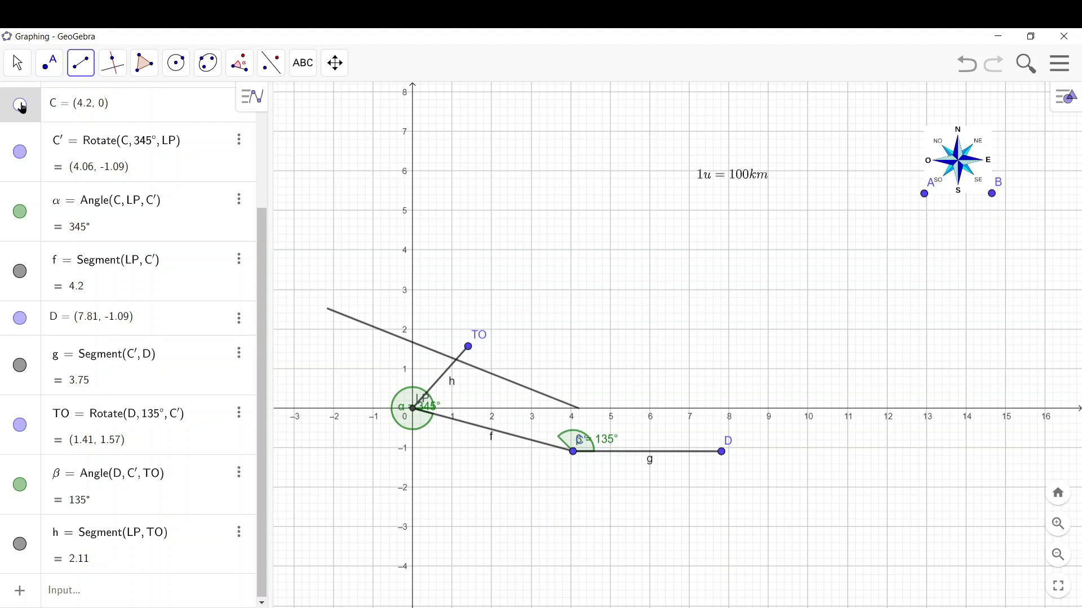
pyautogui.press('Escape')
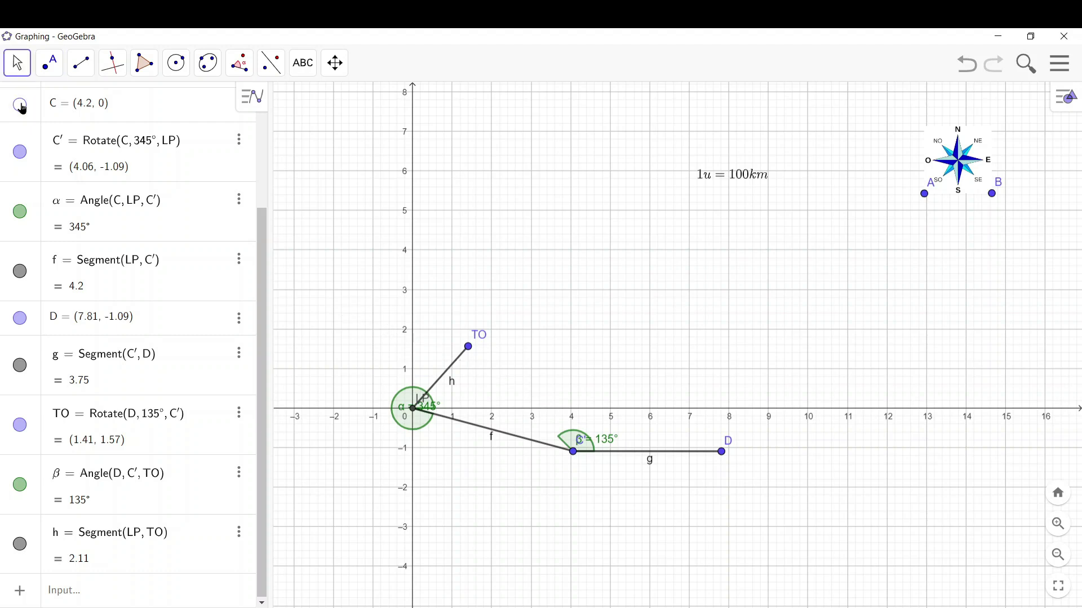
pyautogui.click(20, 319)
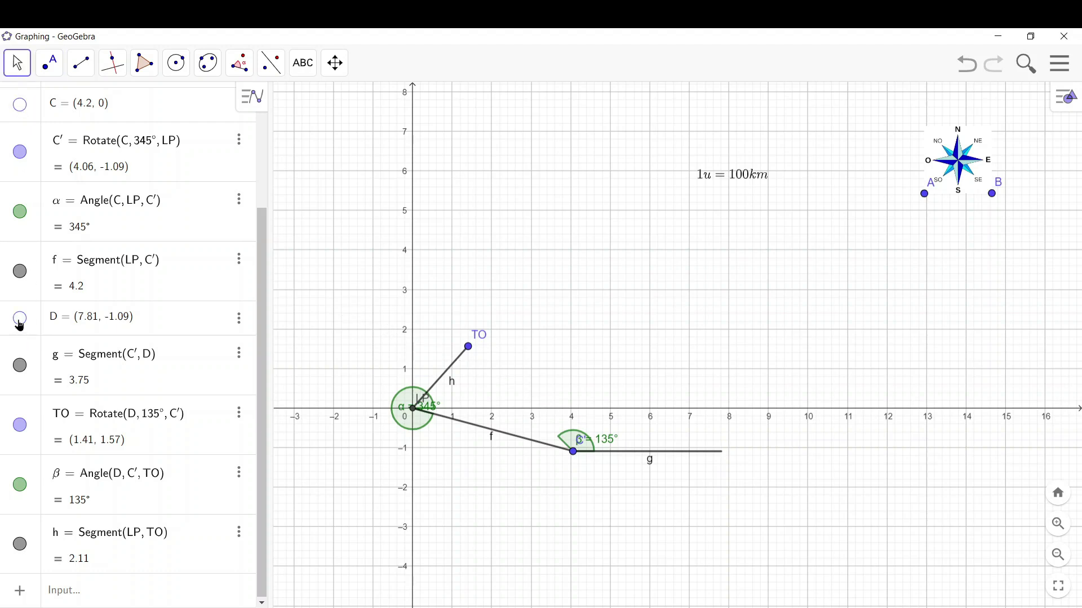
pyautogui.click(20, 365)
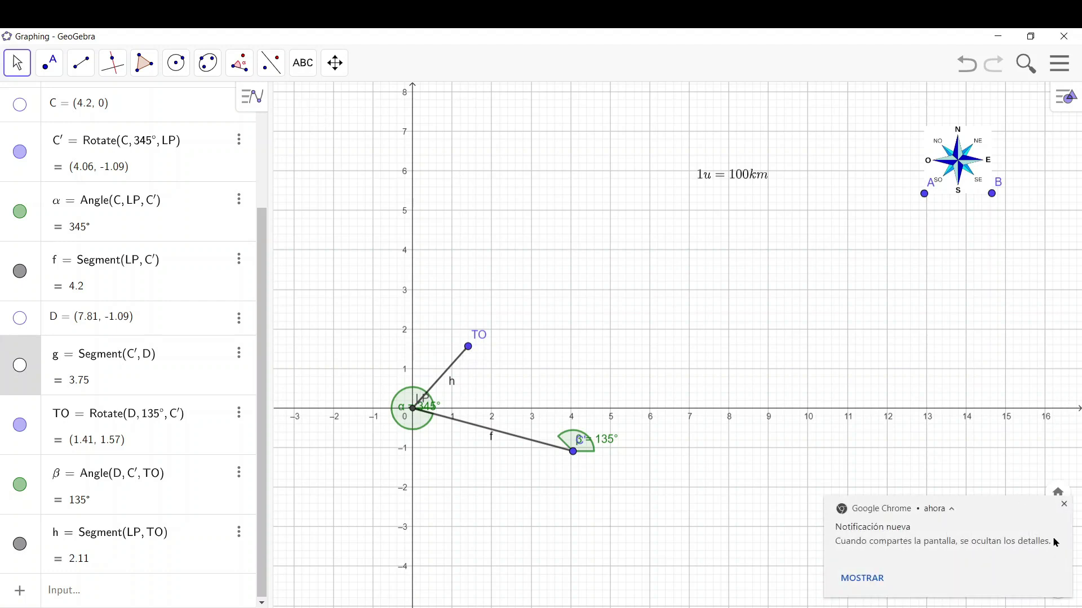
pyautogui.click(1064, 504)
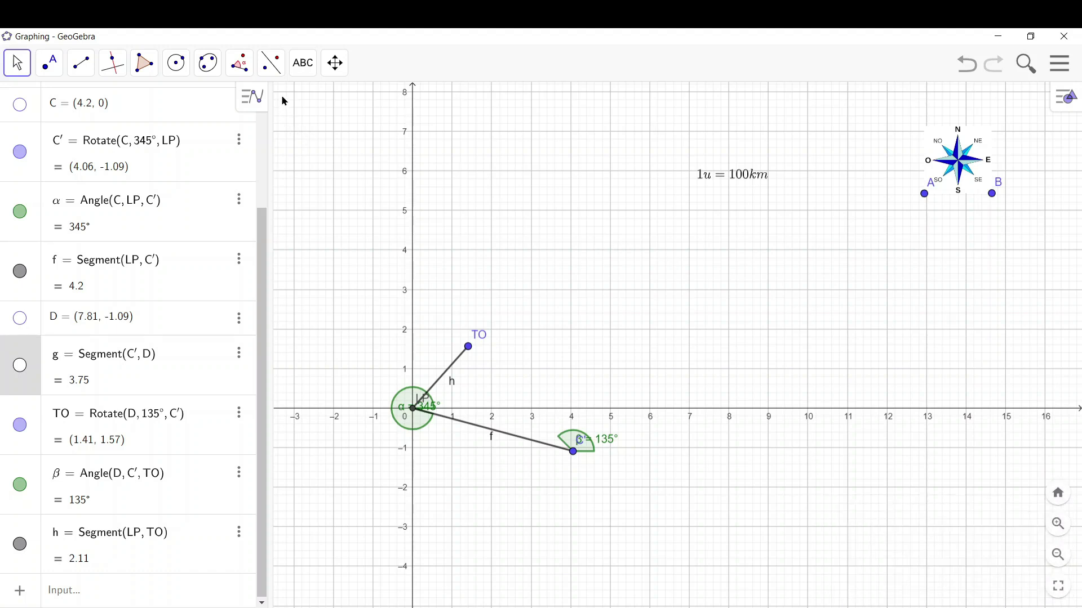
# - Label the distance between LP and TO on the drawing with the Distance or Length tool
pyautogui.click(243, 66)
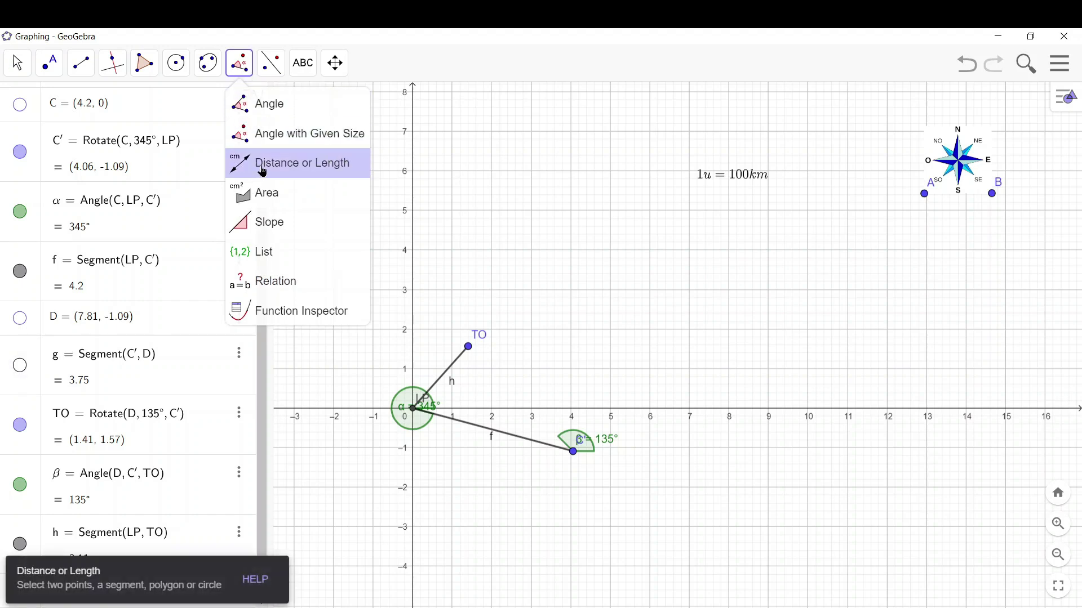
pyautogui.click(262, 169)
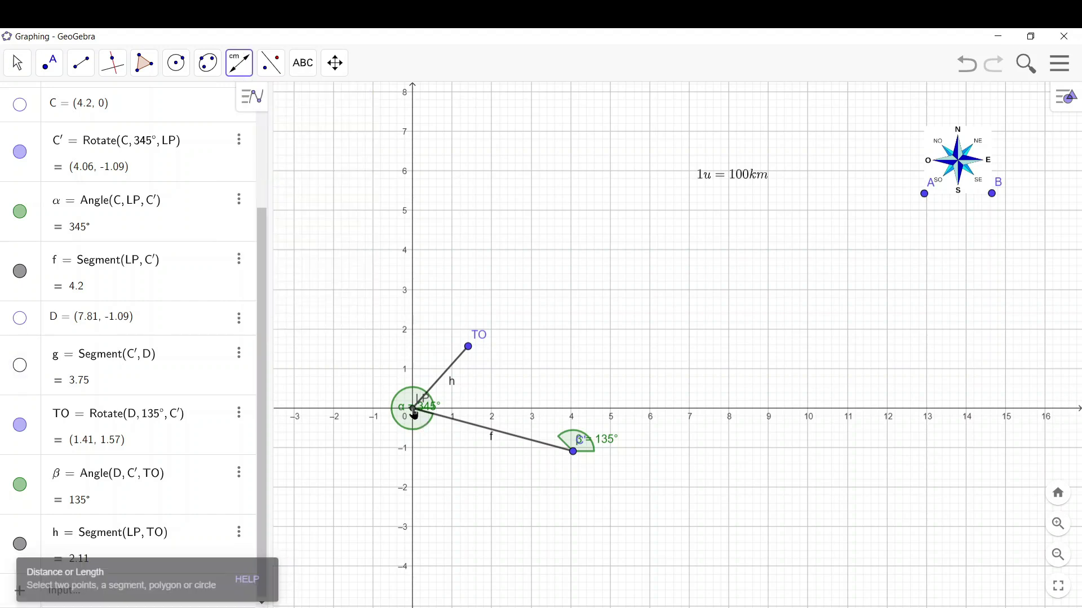
pyautogui.click(413, 410)
pyautogui.click(468, 347)
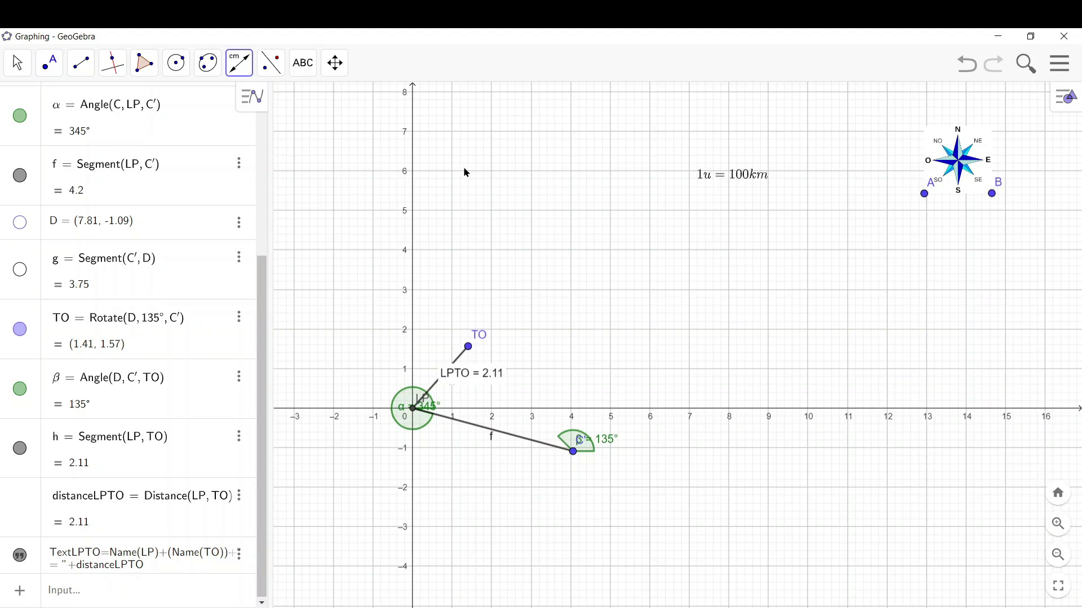
# - Switch to the Move tool and make point C on the x-axis visible again
pyautogui.click(241, 68)
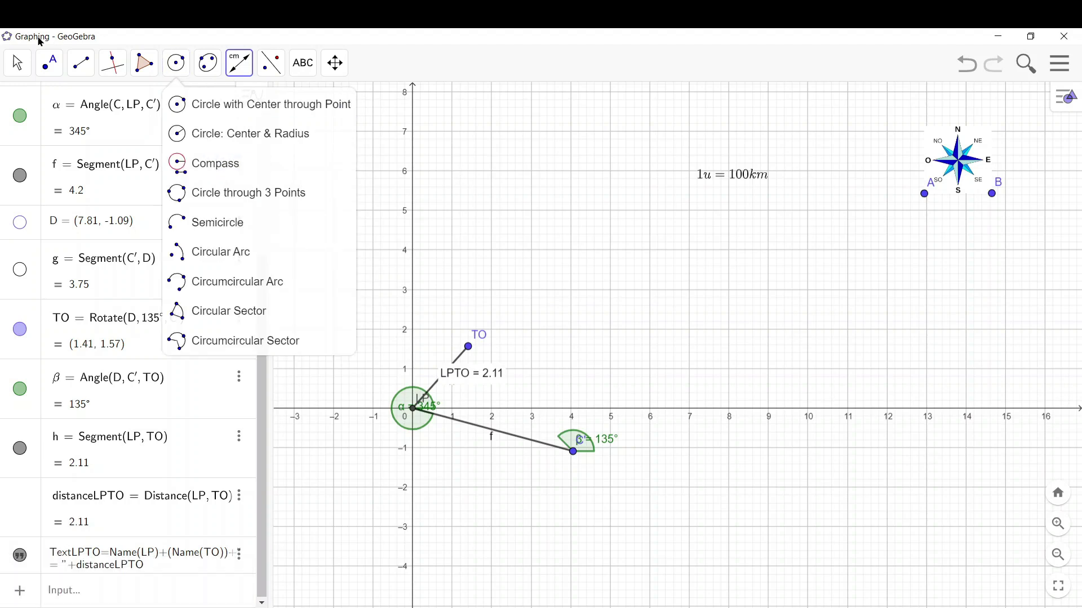
pyautogui.click(17, 67)
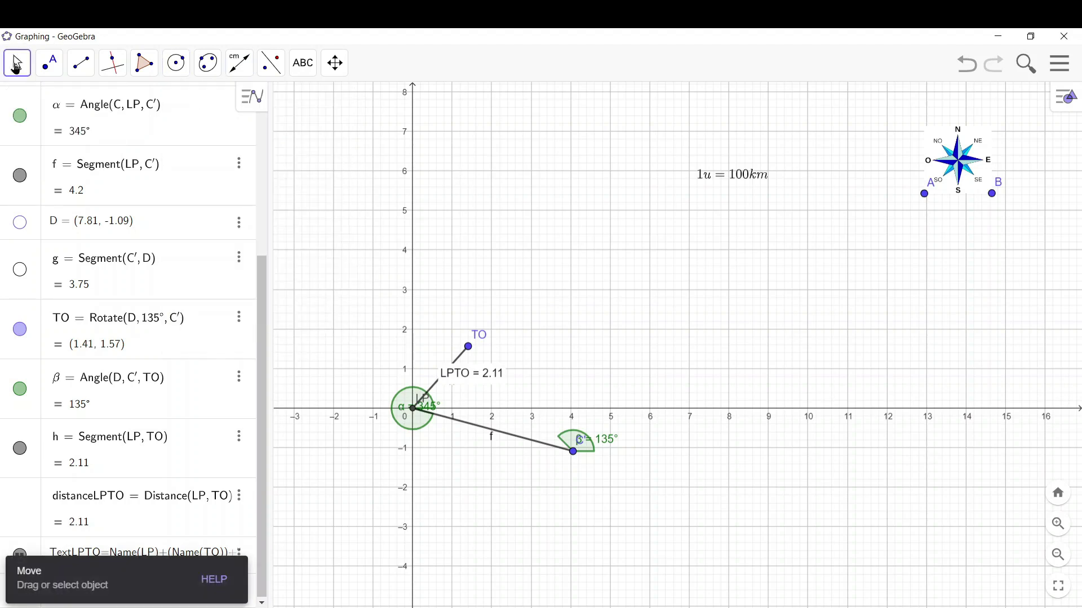
pyautogui.scroll(2, 232, 207)
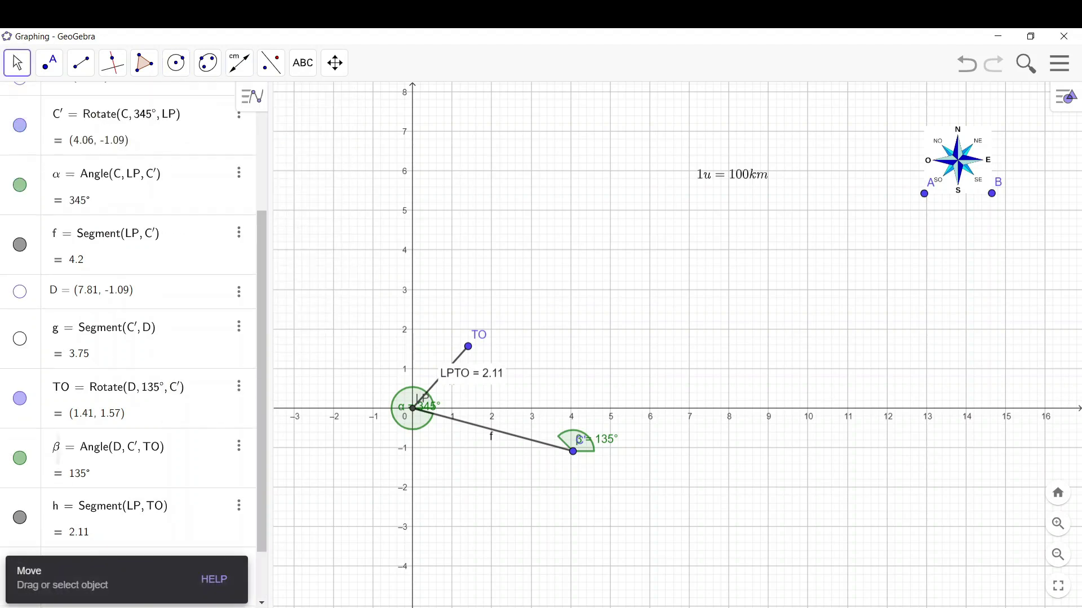
pyautogui.scroll(1, 130, 316)
pyautogui.click(24, 108)
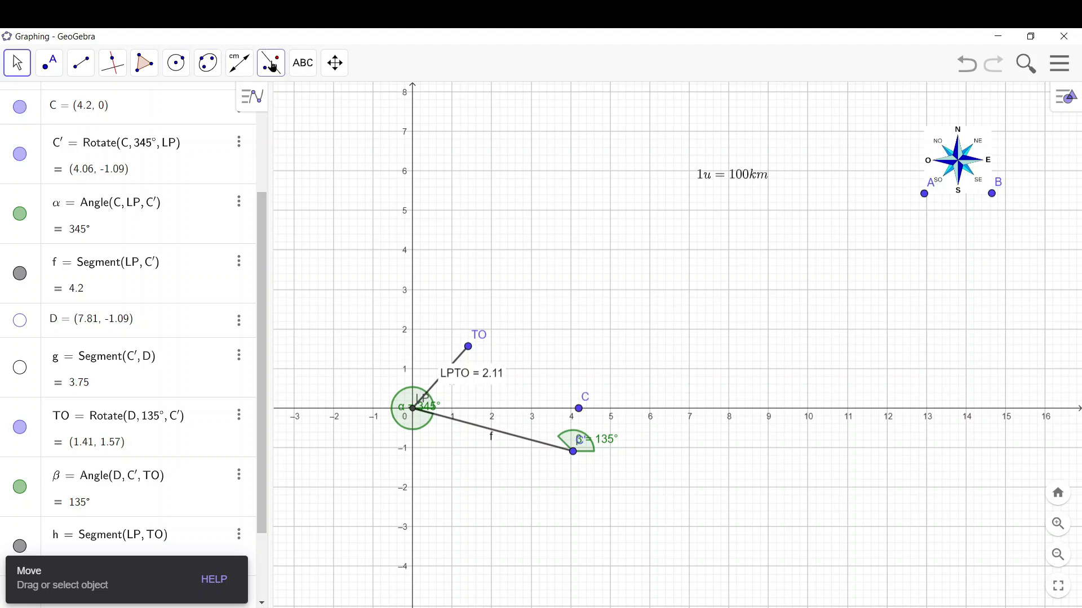
# - Mark the angle from C through LP to TO with the Angle tool and move its label clear of the overlapping labels
pyautogui.click(240, 65)
pyautogui.click(272, 65)
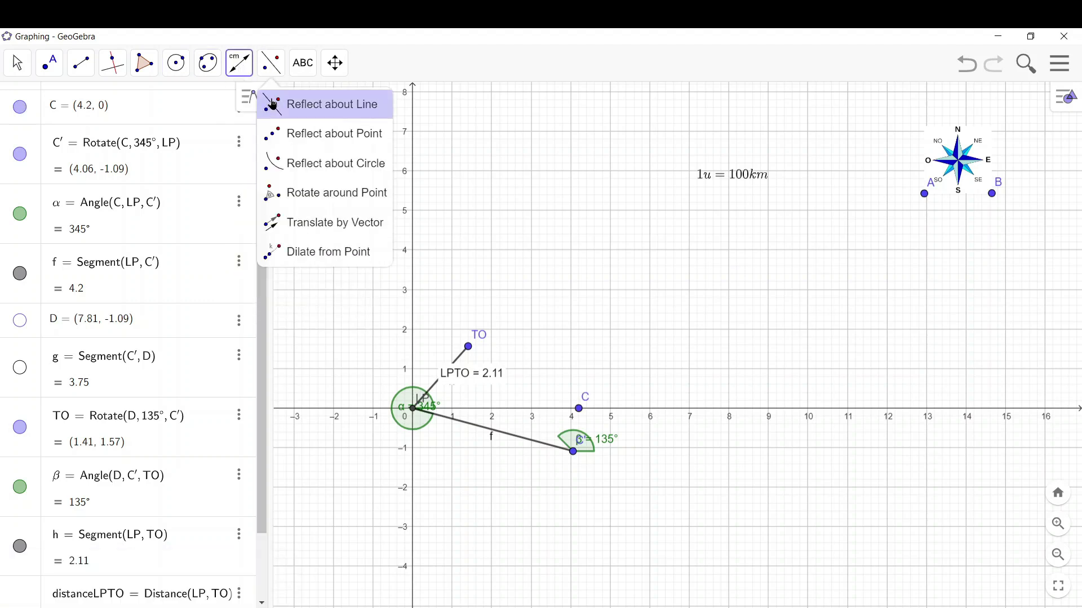
pyautogui.moveTo(242, 68)
pyautogui.click(247, 104)
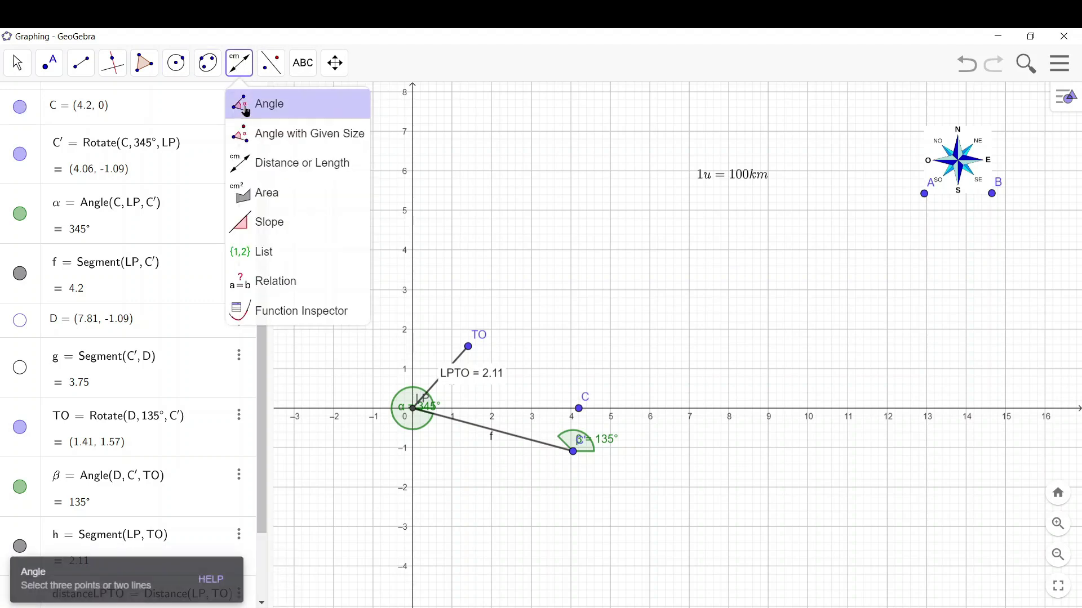
pyautogui.click(579, 410)
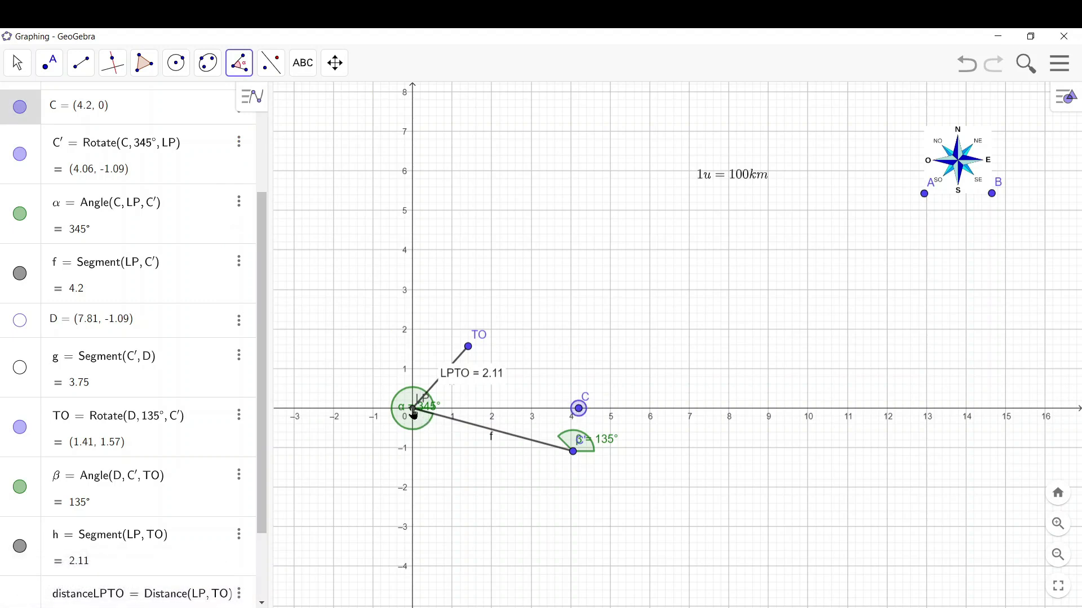
pyautogui.click(413, 410)
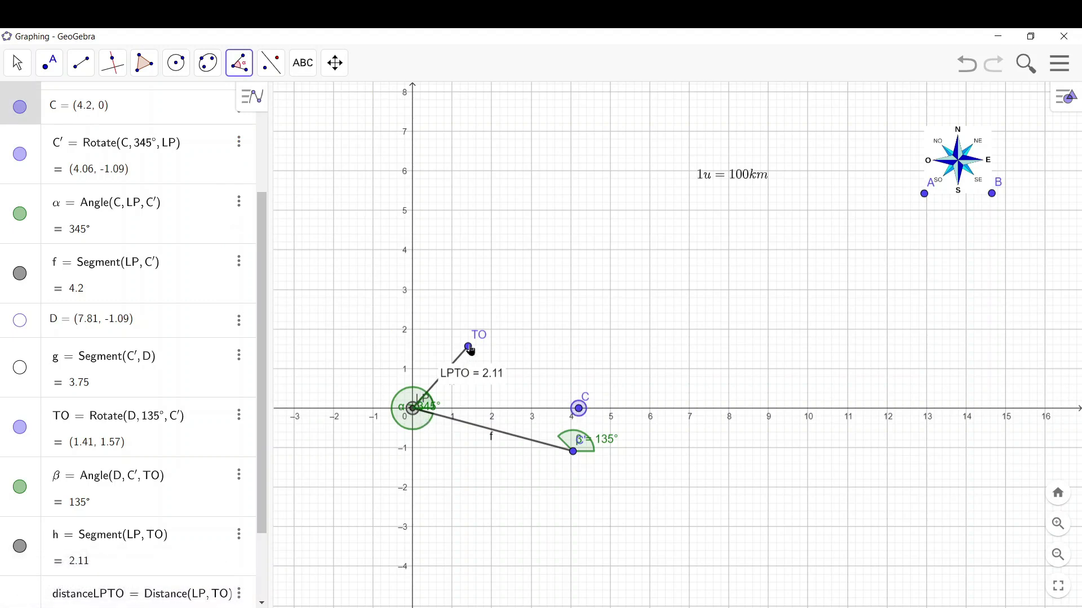
pyautogui.click(469, 348)
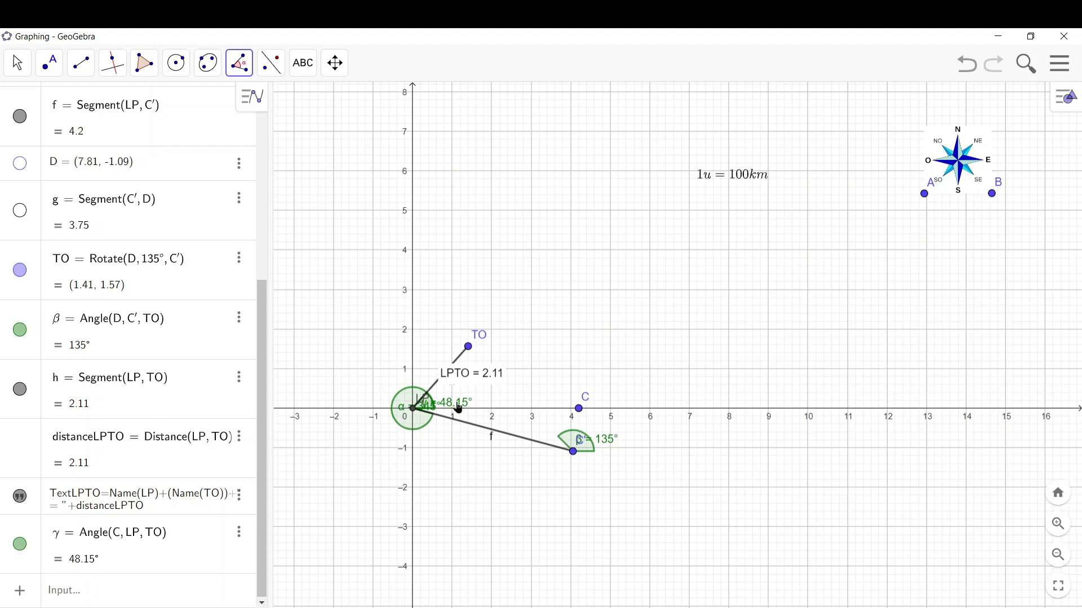
pyautogui.click(17, 67)
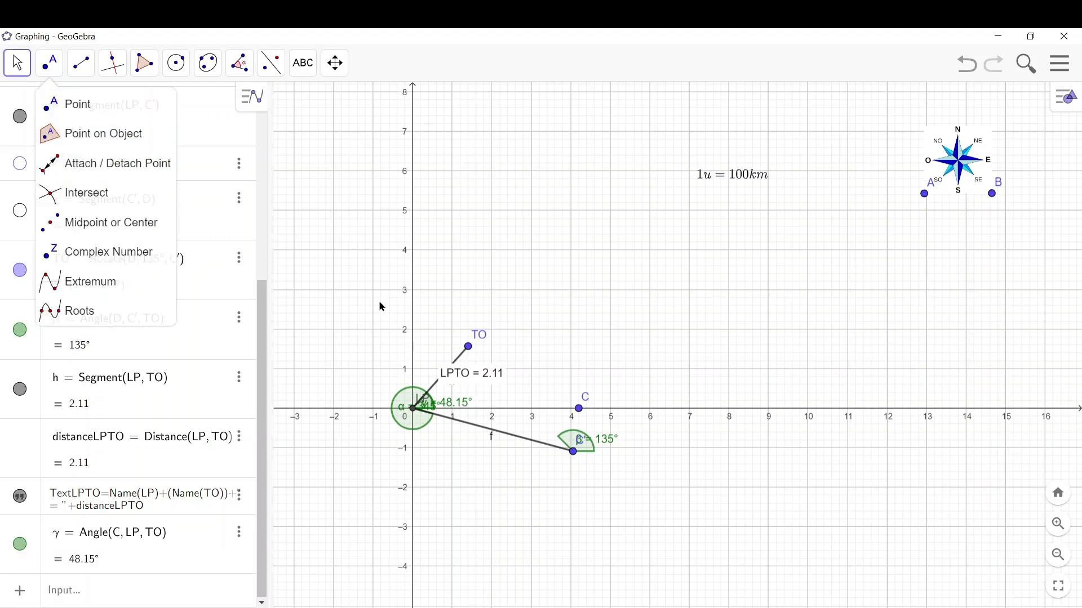
pyautogui.moveTo(453, 404); pyautogui.dragTo(479, 399)
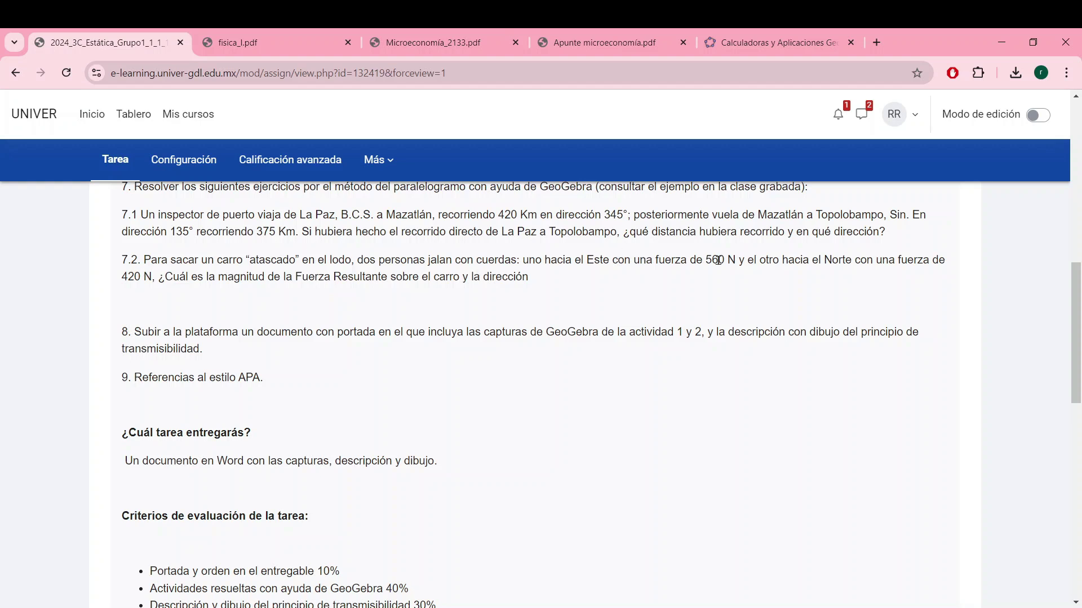
# - Return from the browser to GeoGebra and start a new construction, discarding the unsaved changes
pyautogui.click(1001, 43)
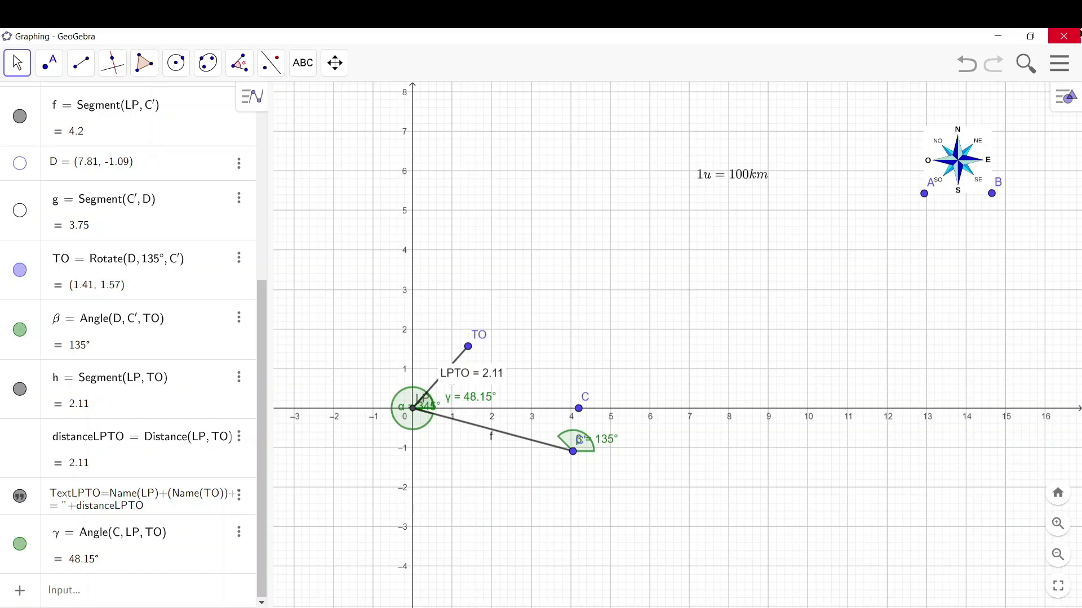
pyautogui.click(1057, 72)
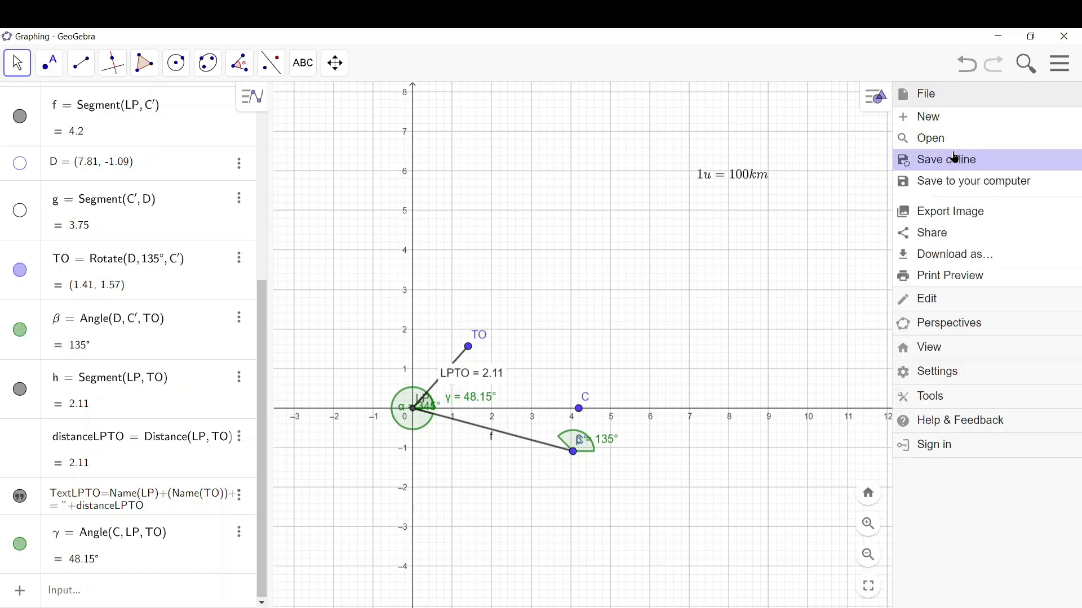
pyautogui.click(944, 117)
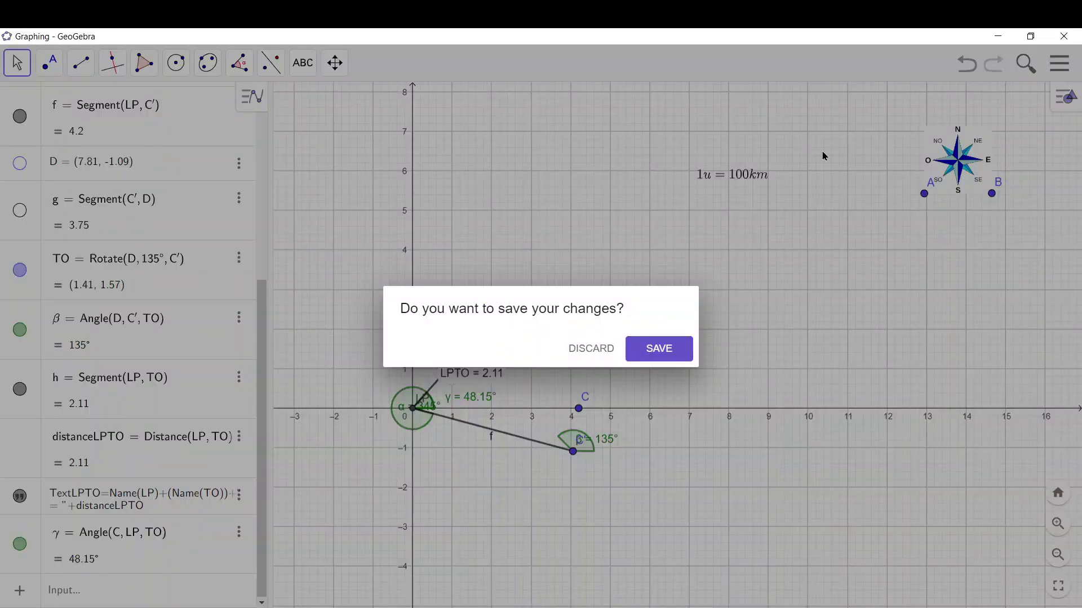
pyautogui.click(585, 351)
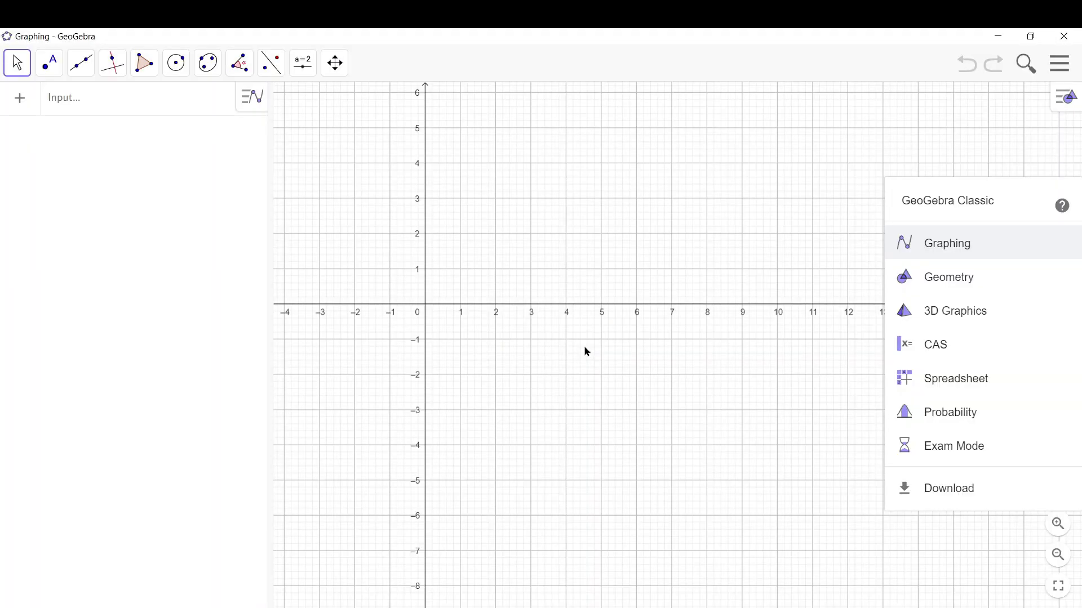
# - Draw two vectors from the origin A, one up the y-axis to (0, 3) and one along the x-axis to (3, 0)
pyautogui.click(71, 64)
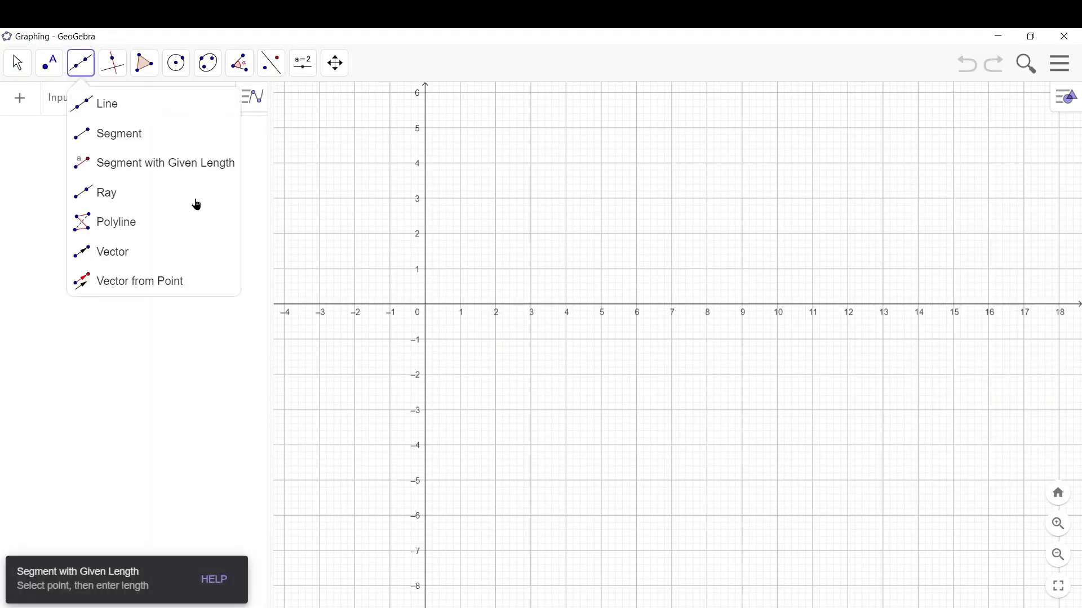
pyautogui.click(127, 257)
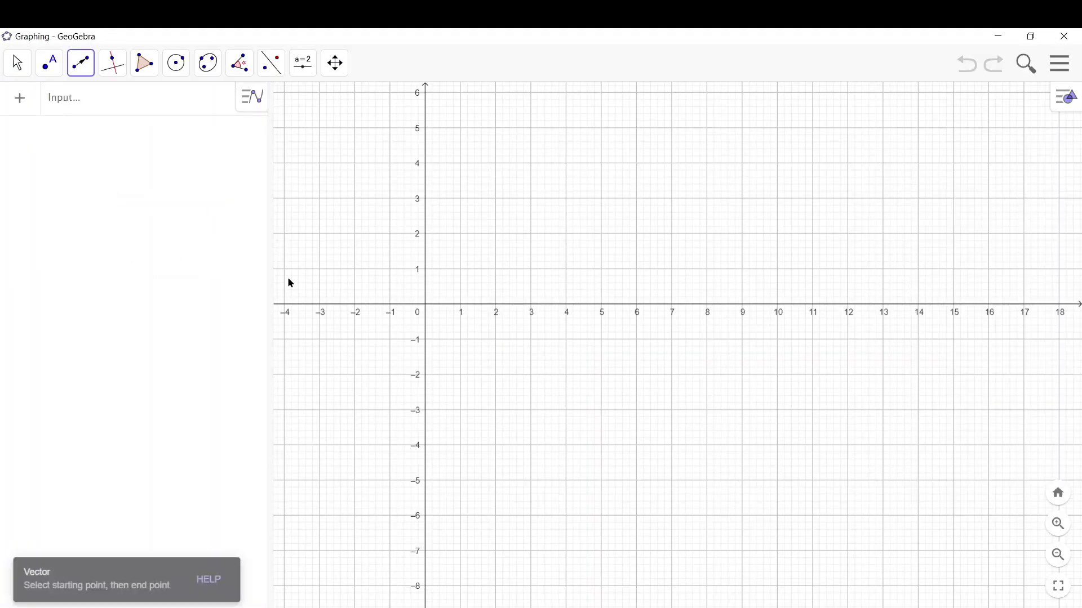
pyautogui.click(425, 307)
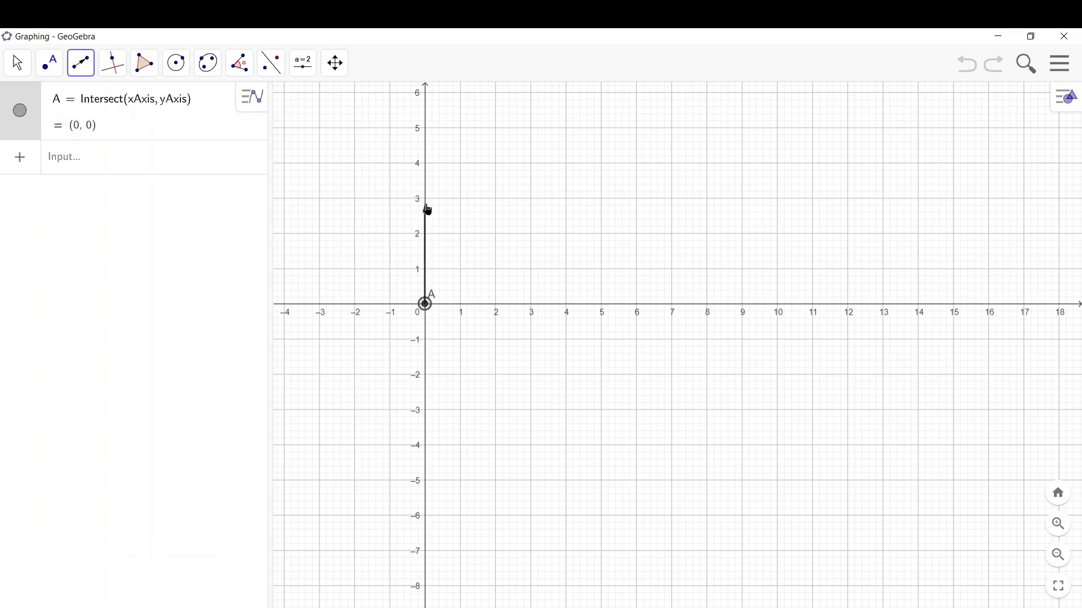
pyautogui.click(425, 199)
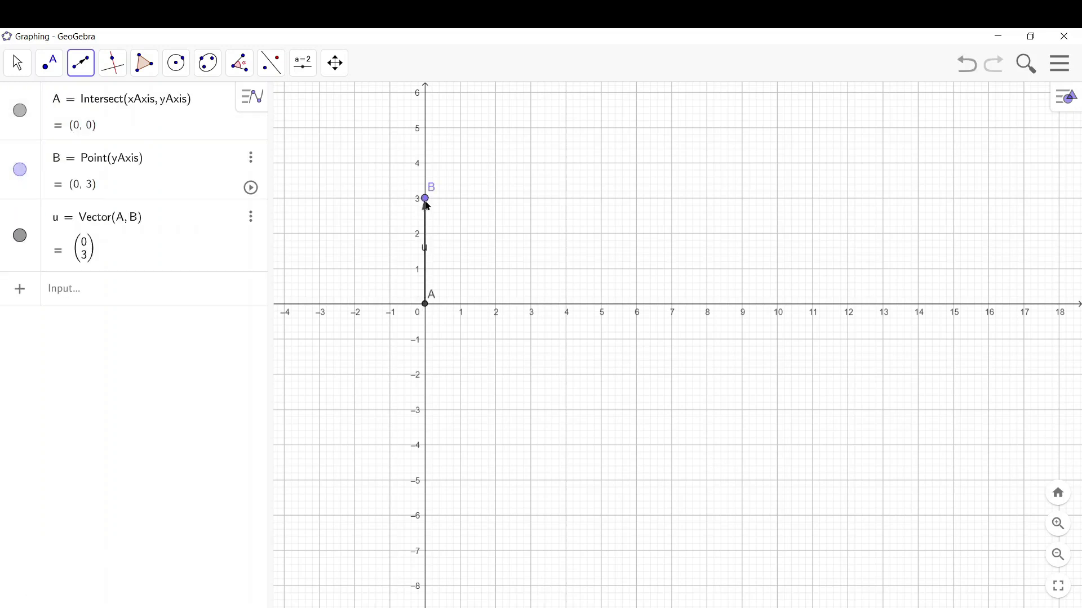
pyautogui.click(426, 305)
pyautogui.click(531, 304)
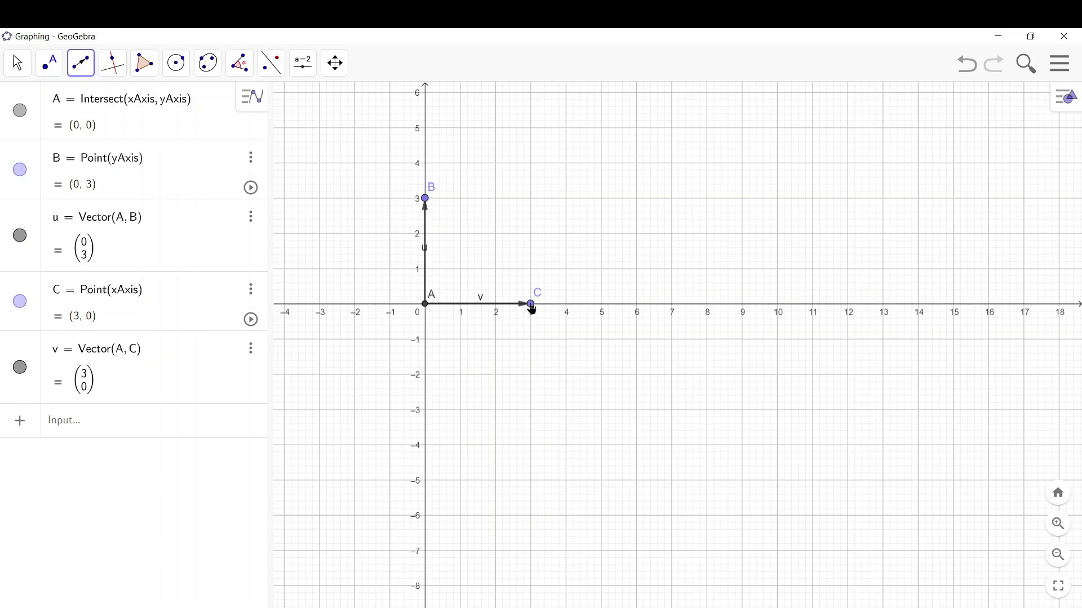
# - Complete the parallelogram with vectors from C and B to D at (3, 3), and draw the resultant vector from A to D
pyautogui.moveTo(532, 309); pyautogui.dragTo(533, 208)
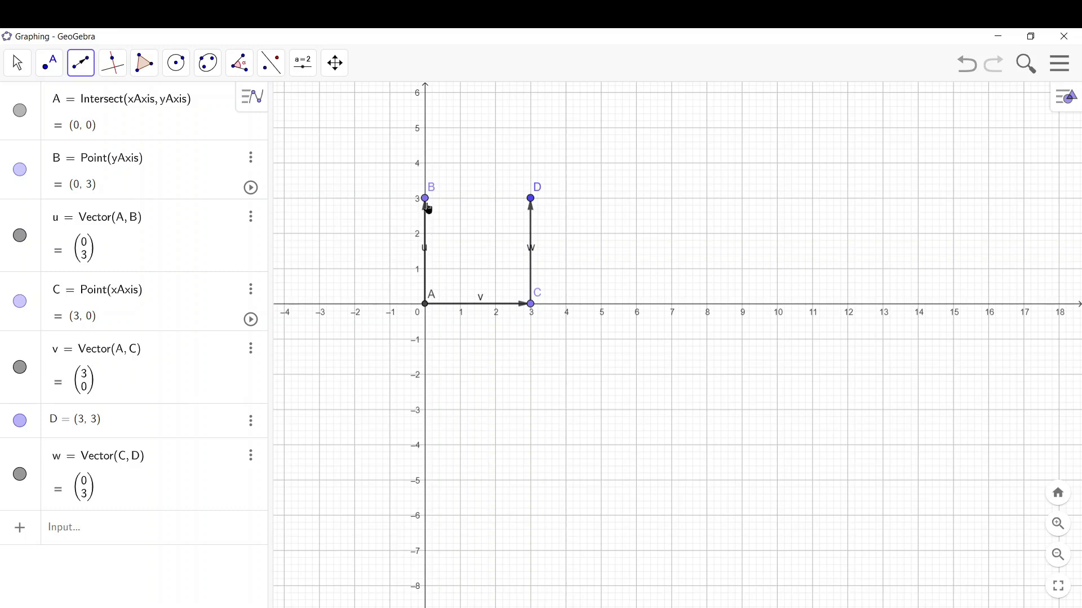
pyautogui.moveTo(427, 204); pyautogui.dragTo(532, 203)
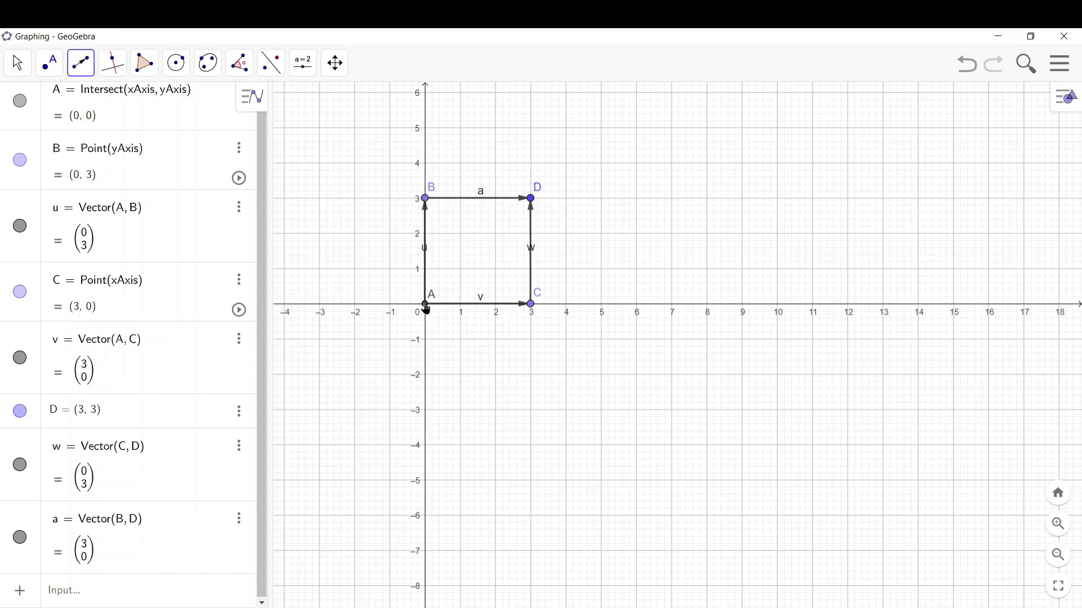
pyautogui.moveTo(425, 308); pyautogui.dragTo(530, 199)
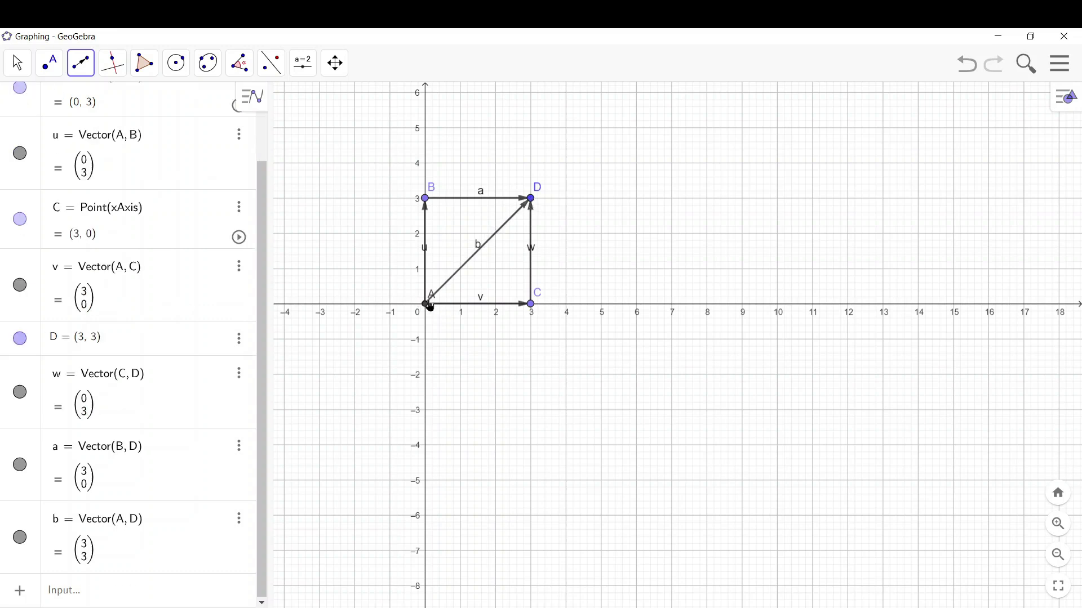